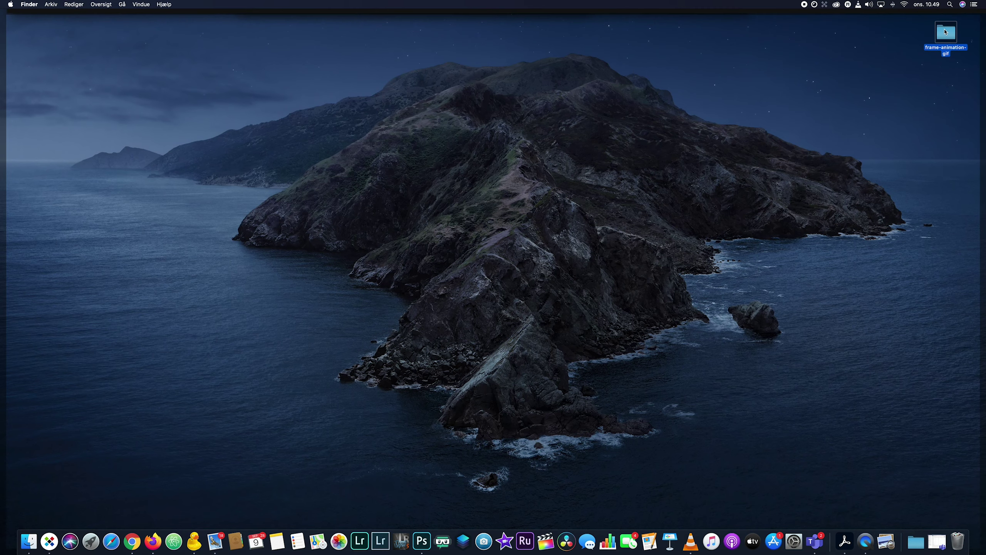
# Open the frame-animation-gif folder and preview the fireworks photo nytaar.jpeg
pyautogui.doubleClick(945, 32)
pyautogui.click(321, 82)
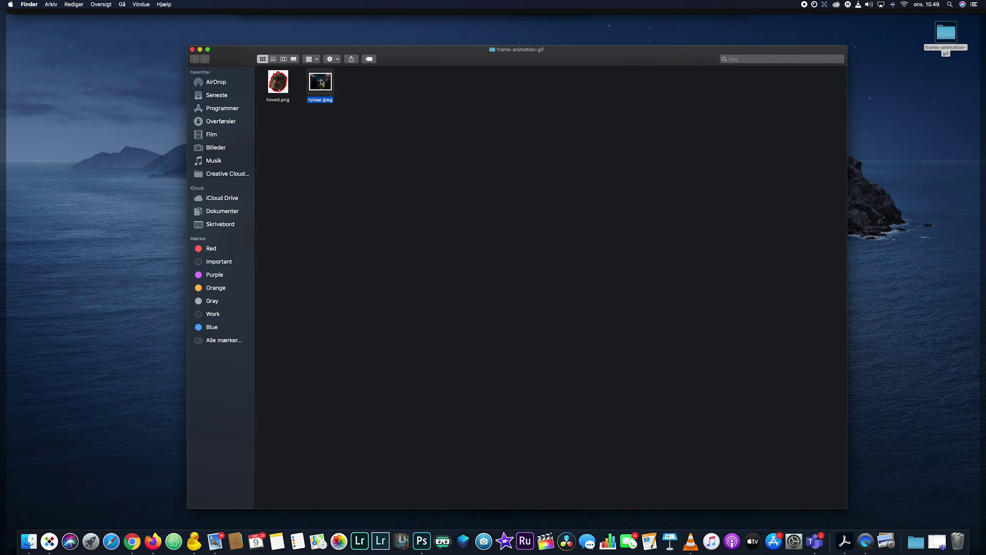
pyautogui.doubleClick(321, 81)
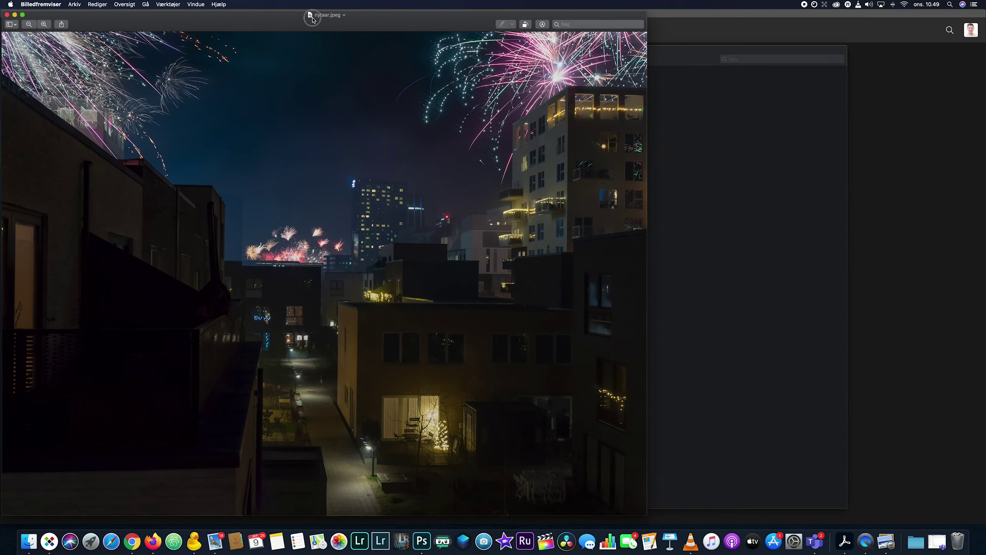
pyautogui.press('super+w')
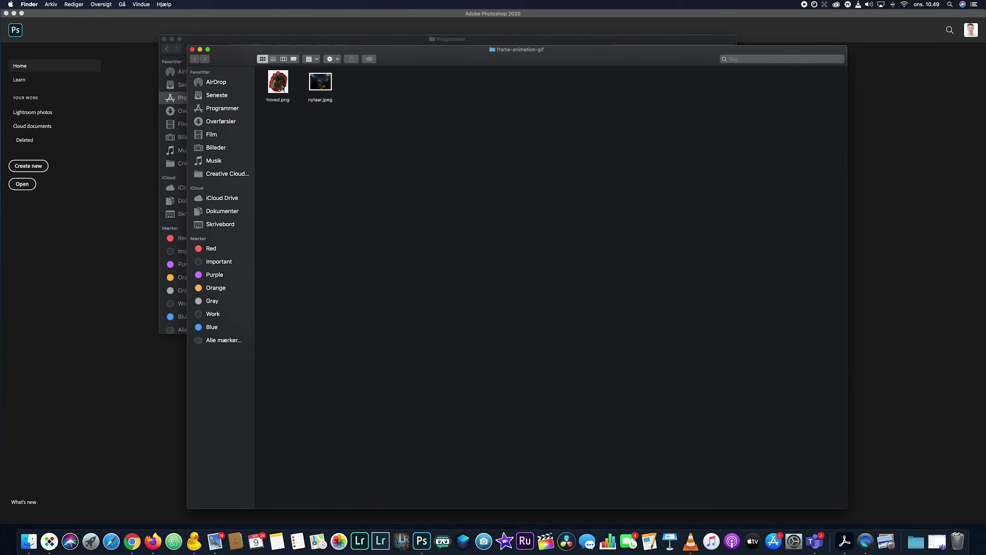
# Preview the red-outlined head image hoved.png, then bring Photoshop's home screen forward
pyautogui.doubleClick(281, 88)
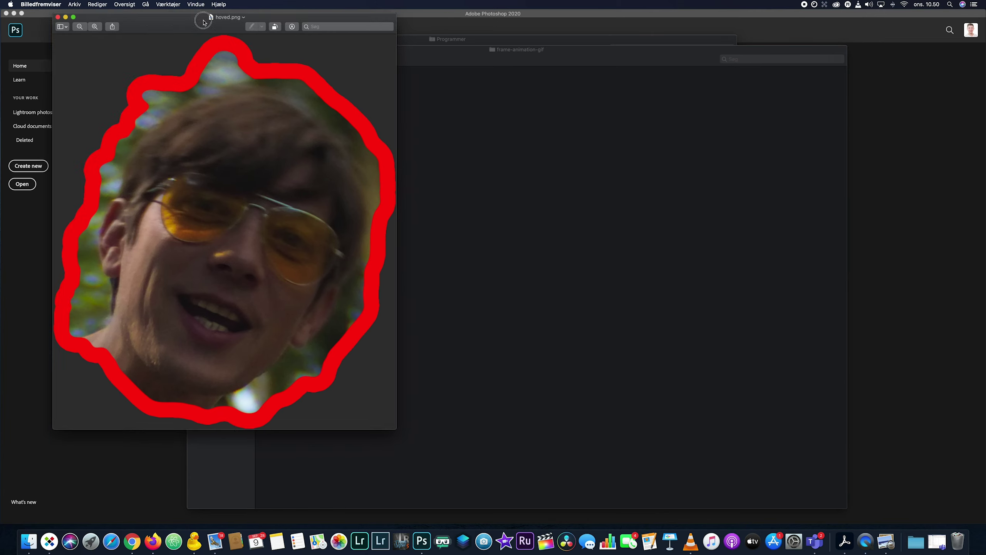
pyautogui.moveTo(167, 25); pyautogui.dragTo(538, 25)
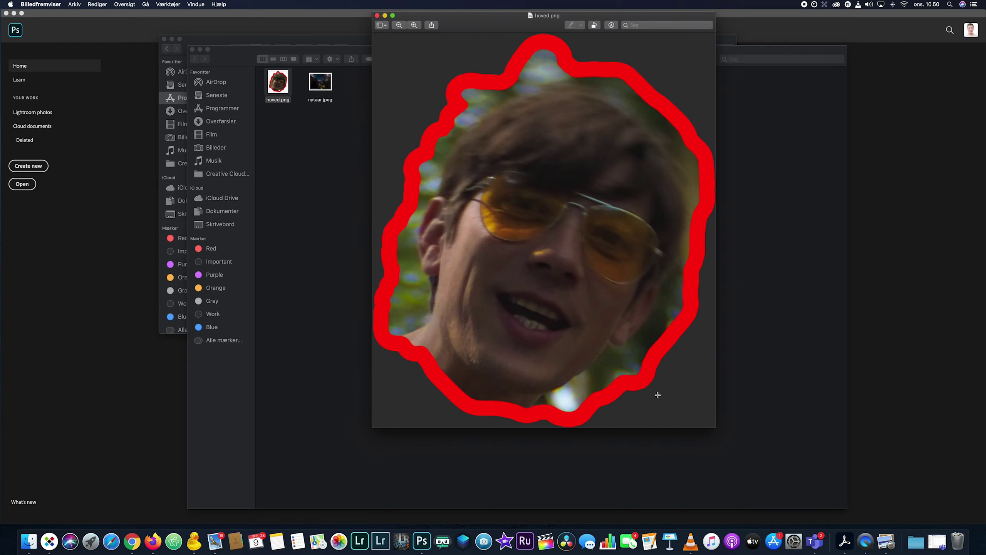
pyautogui.click(143, 257)
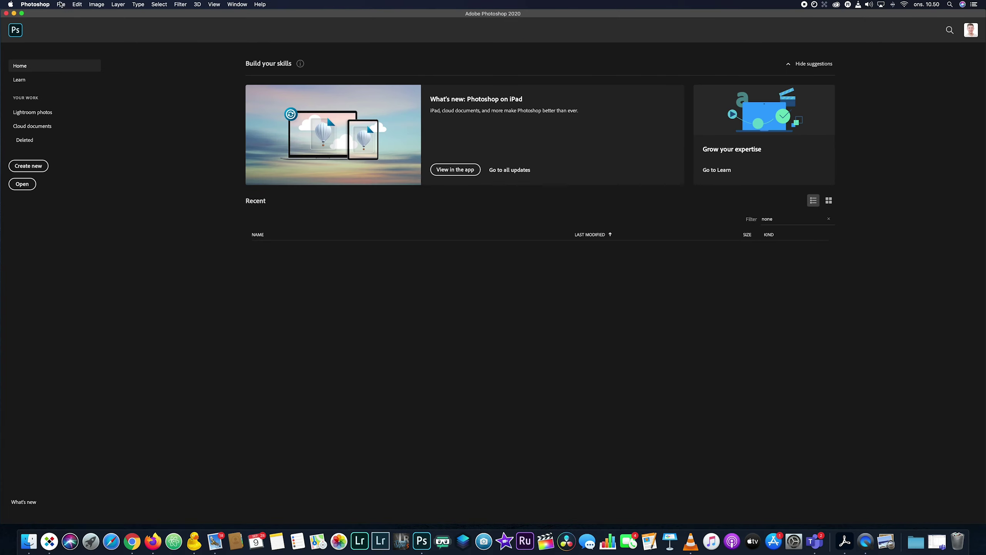
# Create a new document 1600 px wide by 800 px high at 144 ppi
pyautogui.click(61, 4)
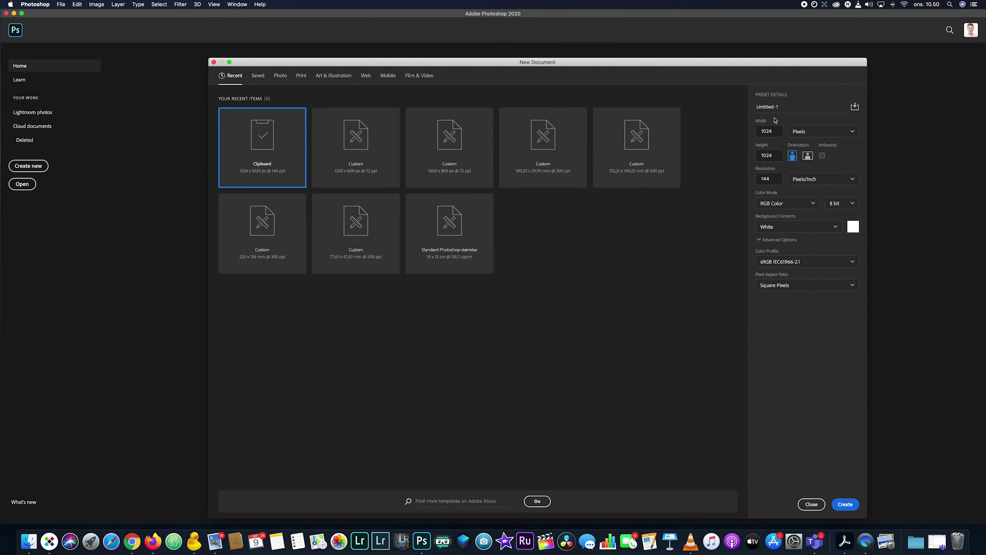
pyautogui.doubleClick(780, 132)
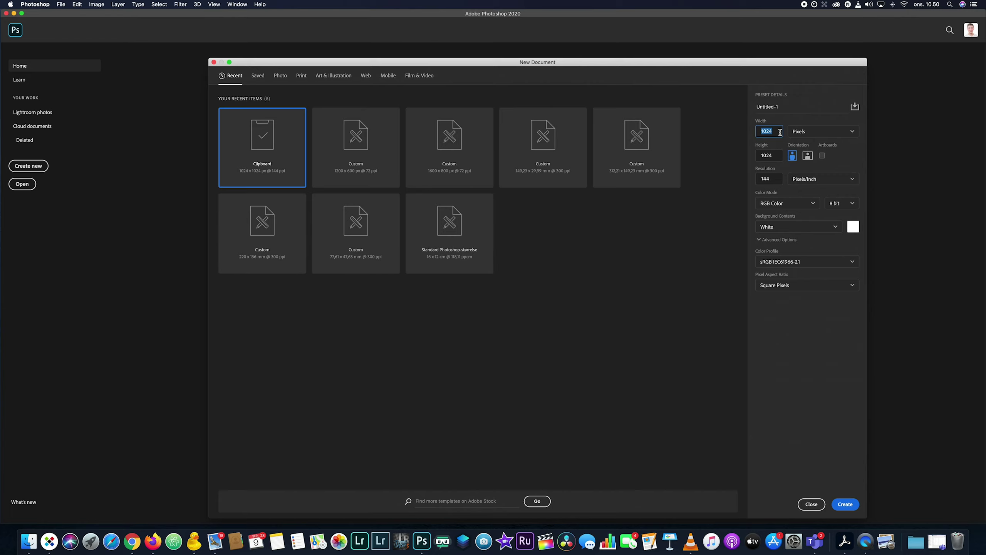
pyautogui.write('1600')
pyautogui.press('Tab')
pyautogui.write('8')
pyautogui.write('00')
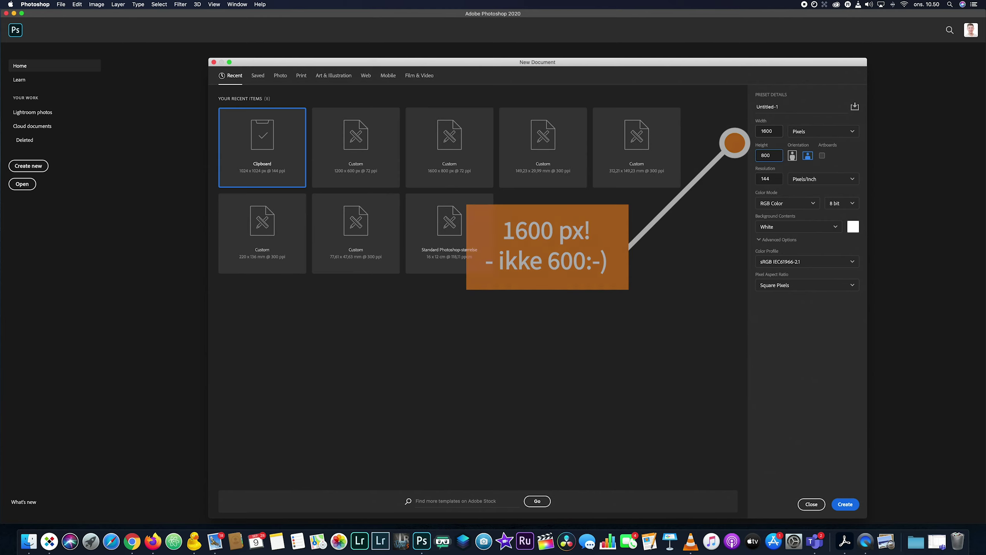
pyautogui.press('Tab')
pyautogui.press('Tab')
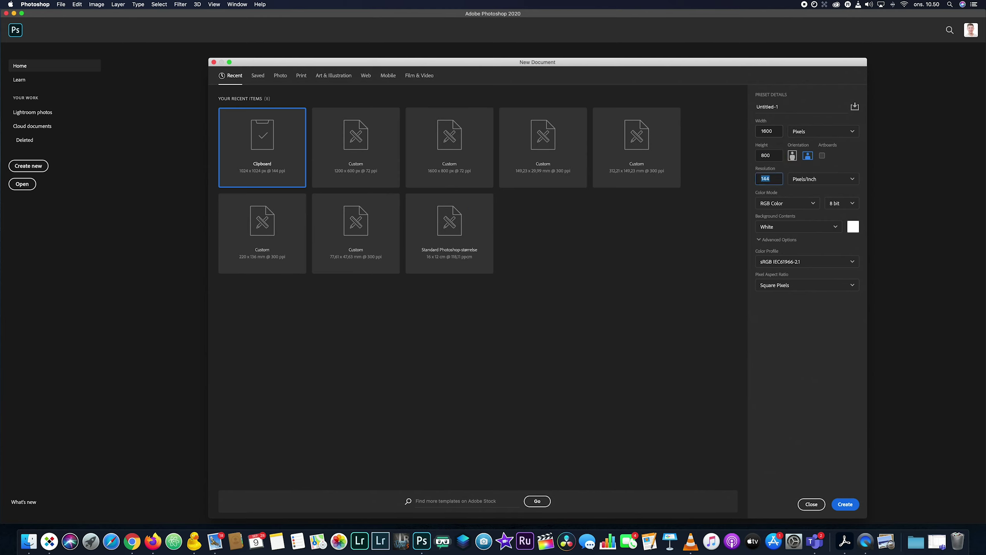
pyautogui.press('Tab')
pyautogui.click(847, 505)
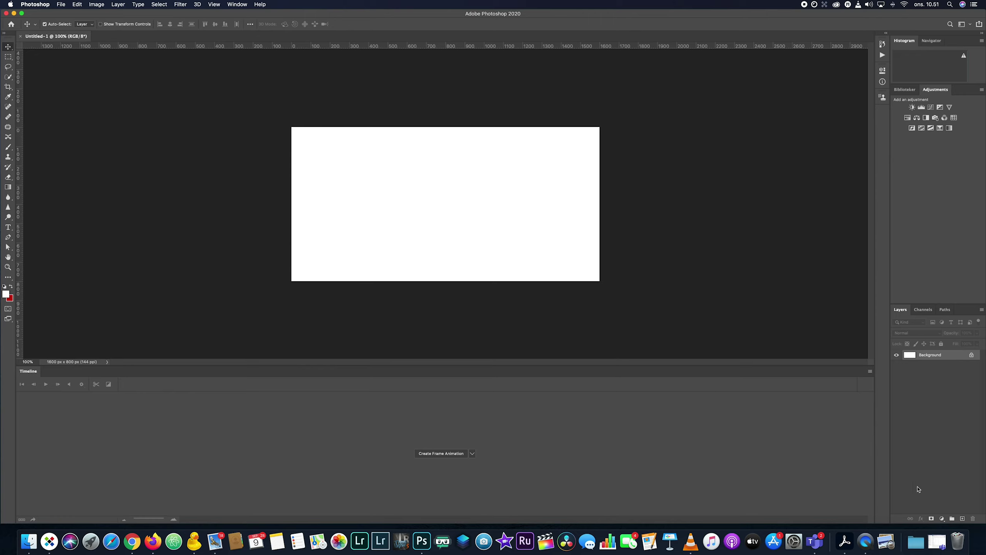
# Create three new layer groups and rename them Baggrund, Hoved and Tekst
pyautogui.click(952, 518)
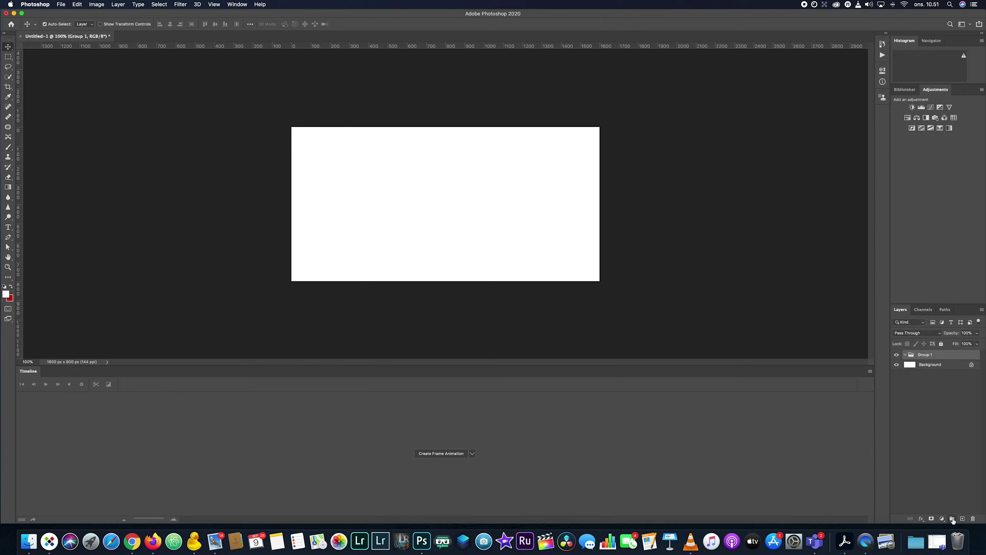
pyautogui.click(952, 519)
pyautogui.doubleClick(926, 374)
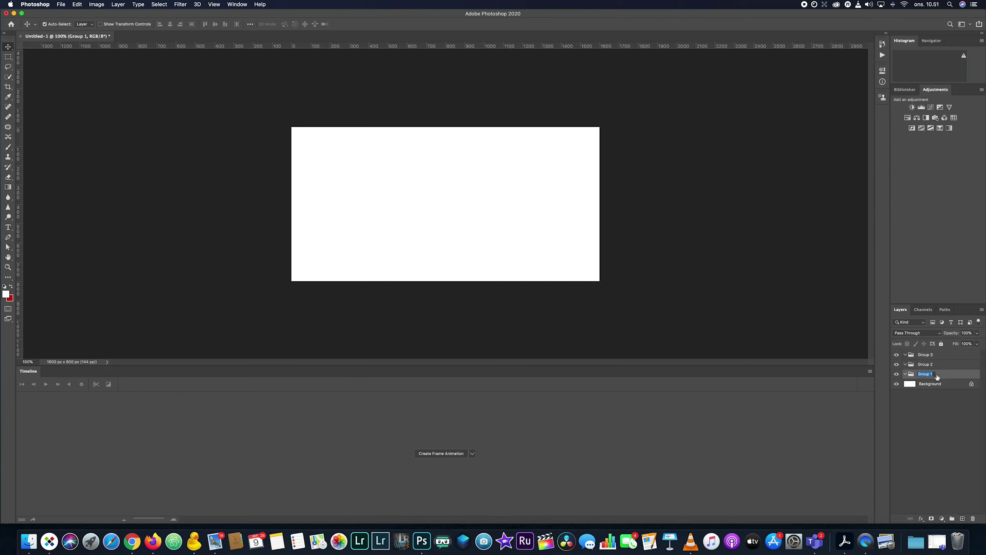
pyautogui.write('Baggrund')
pyautogui.press('Return')
pyautogui.doubleClick(924, 364)
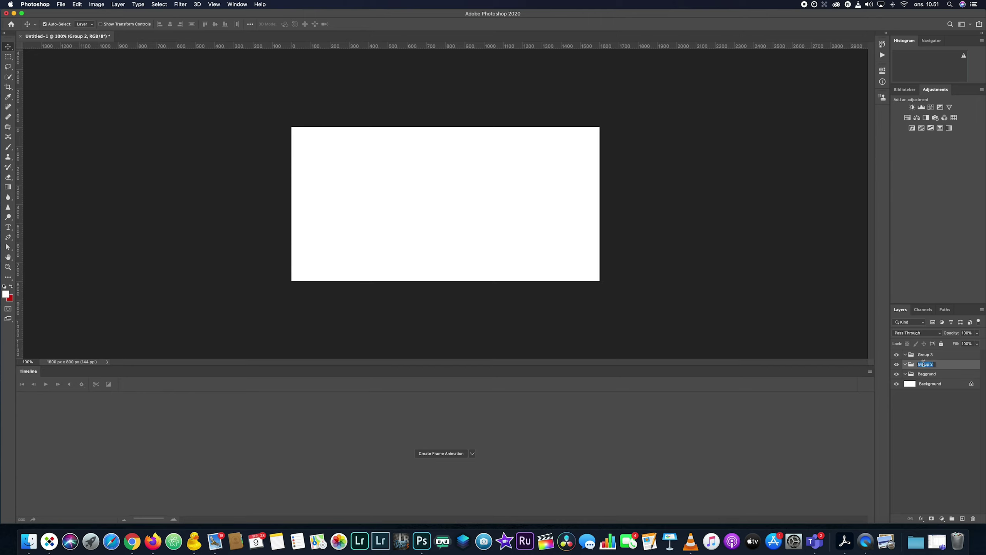
pyautogui.write('Hoved')
pyautogui.press('Return')
pyautogui.doubleClick(929, 355)
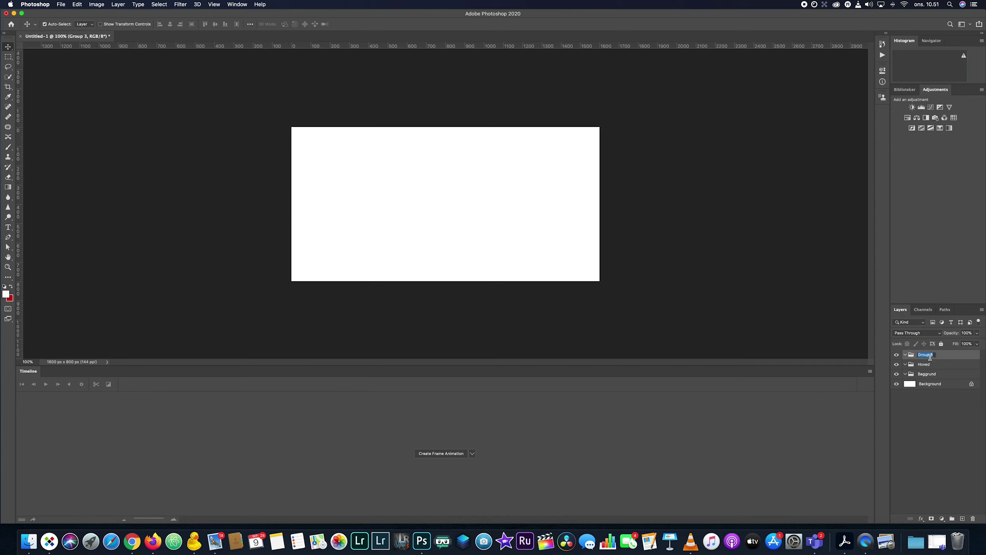
pyautogui.write('Tekst')
pyautogui.click(683, 312)
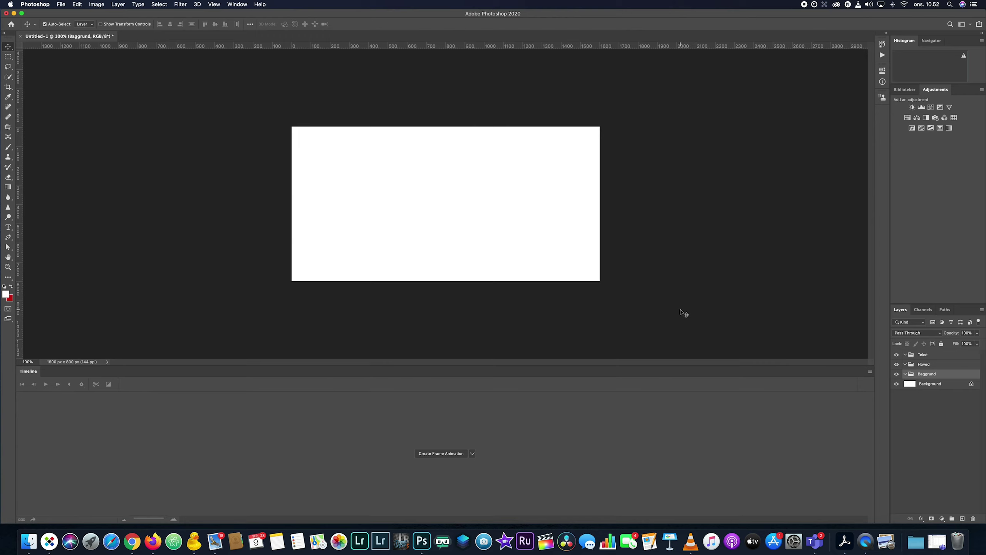
# Place nytaar.jpeg as an embedded image and move its layer into the Baggrund group
pyautogui.click(60, 5)
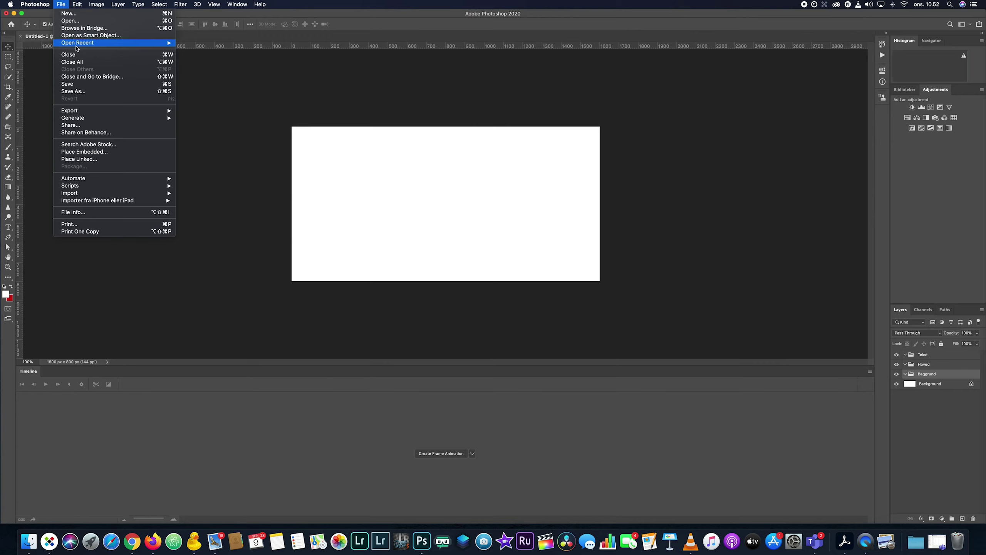
pyautogui.click(73, 151)
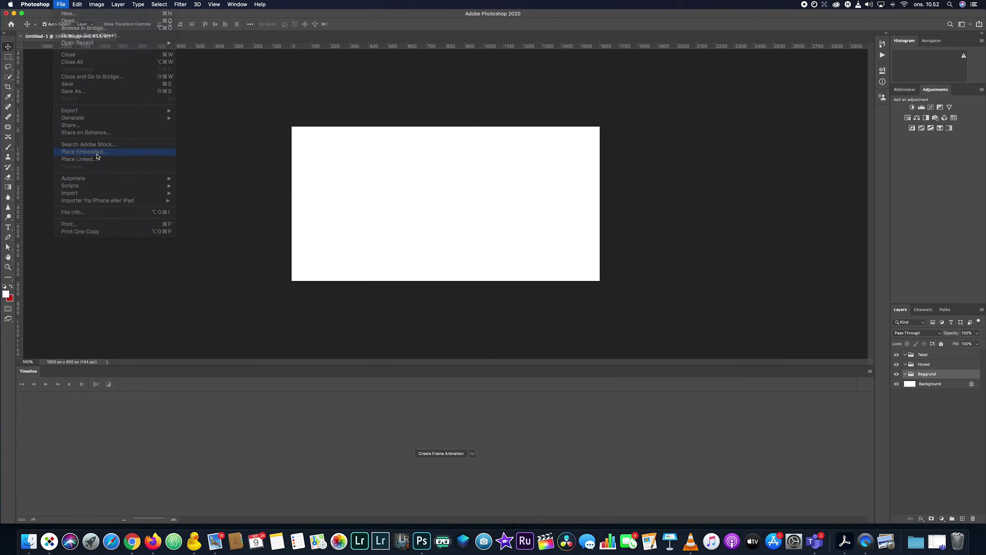
pyautogui.click(342, 101)
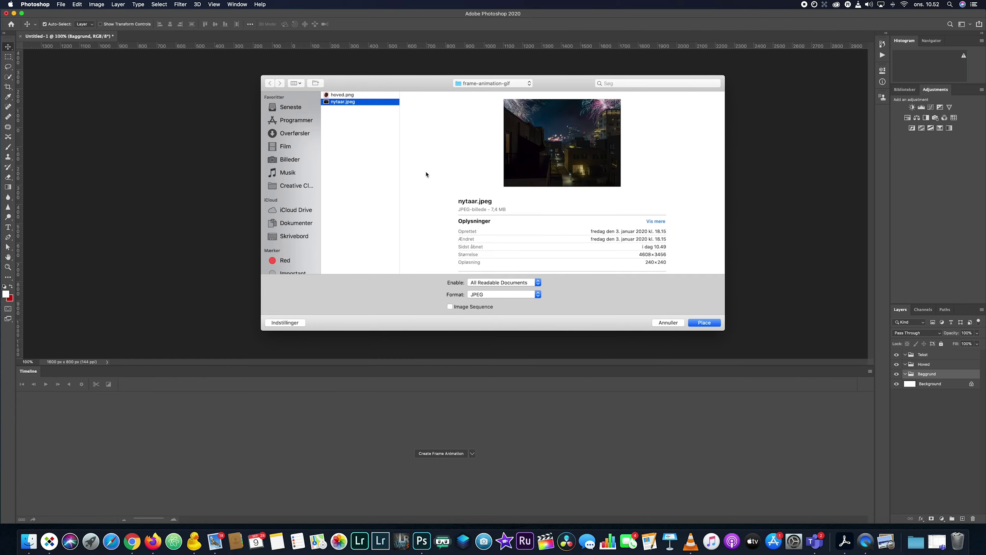
pyautogui.click(704, 322)
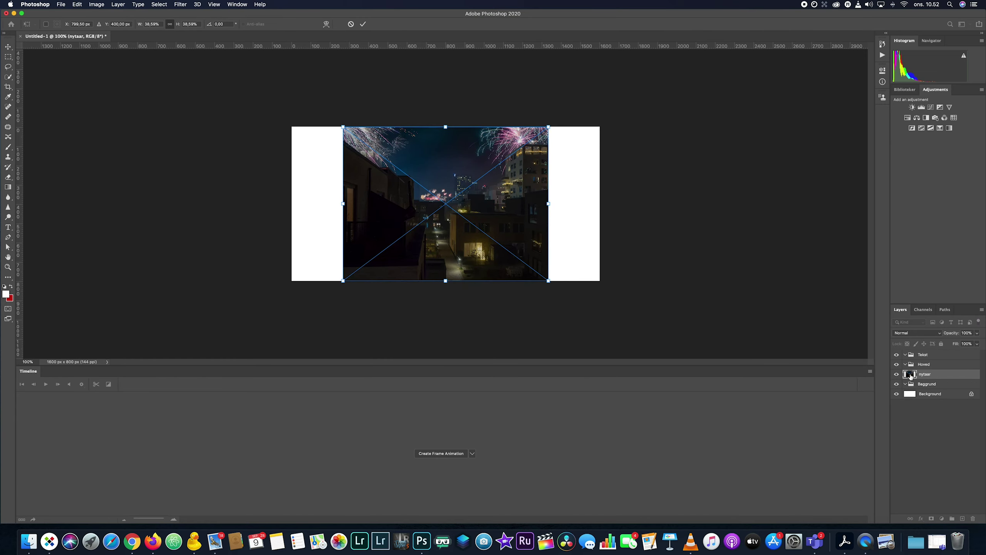
pyautogui.moveTo(910, 375); pyautogui.dragTo(921, 384)
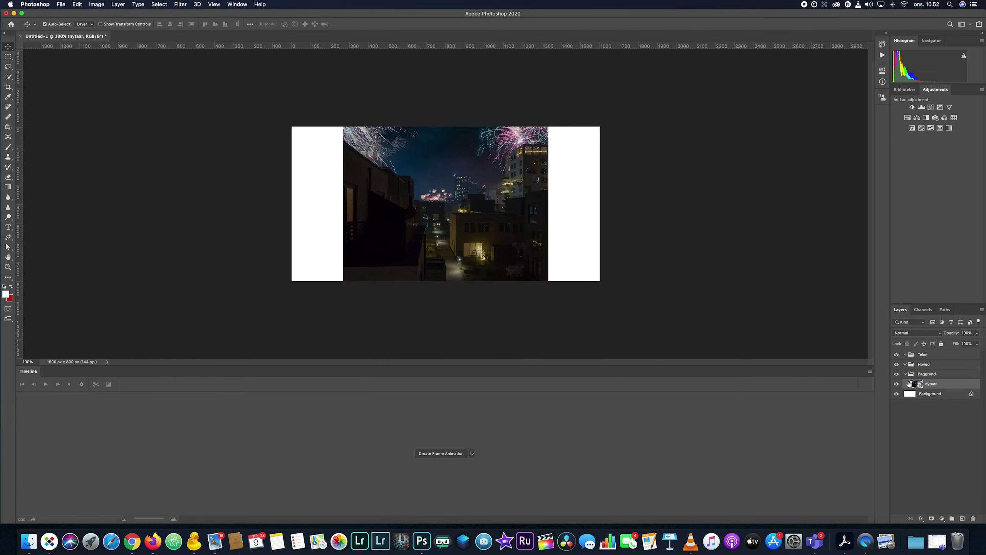
# Scale and position the fireworks photo with Free Transform to cover the whole canvas
pyautogui.press('super+t')
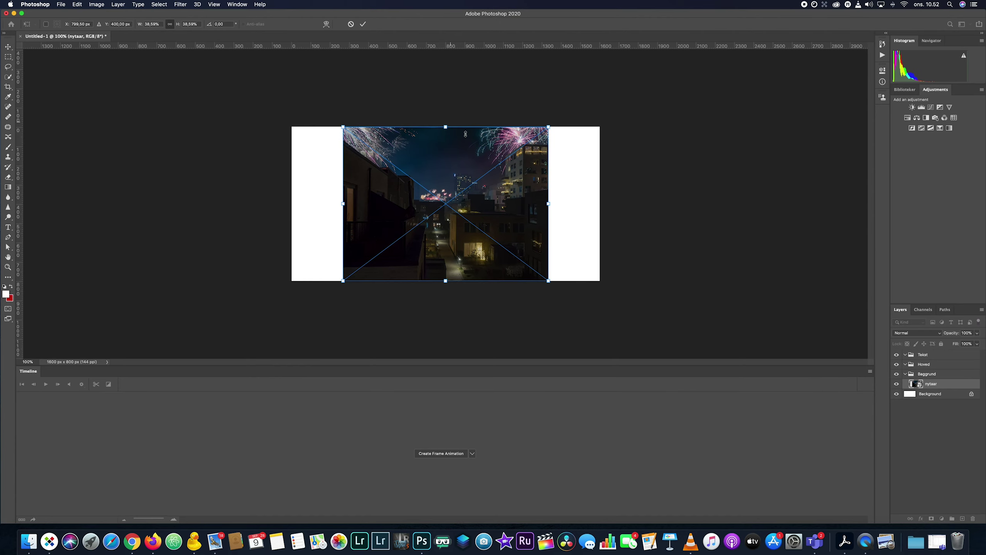
pyautogui.moveTo(548, 127); pyautogui.dragTo(629, 118)
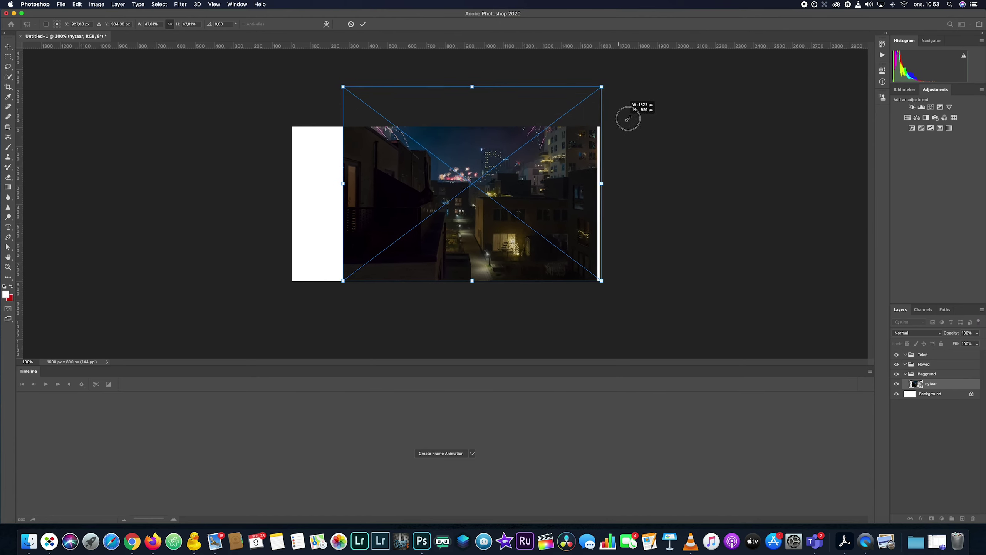
pyautogui.moveTo(377, 231); pyautogui.dragTo(319, 260)
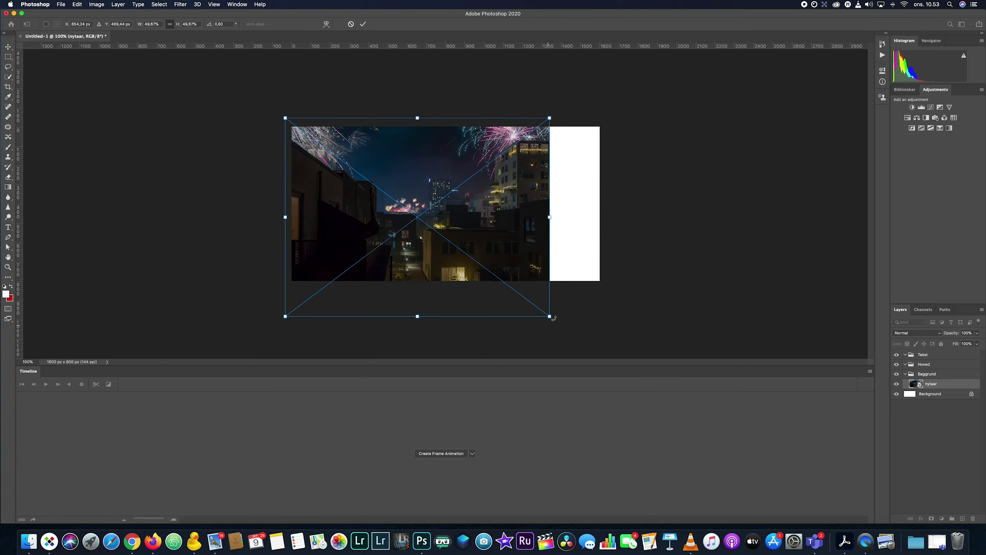
pyautogui.moveTo(553, 317); pyautogui.dragTo(616, 346)
pyautogui.moveTo(508, 257); pyautogui.dragTo(505, 264)
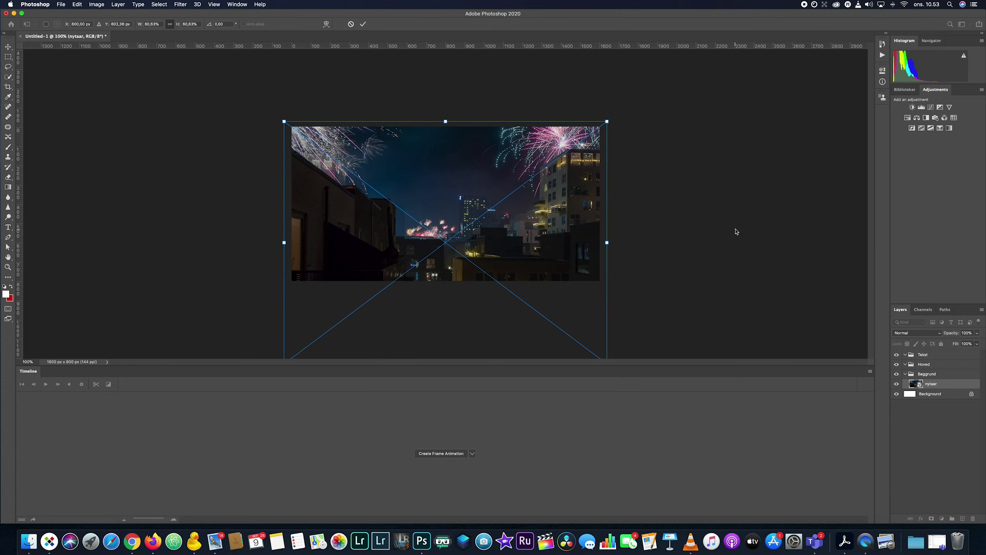
pyautogui.press('Return')
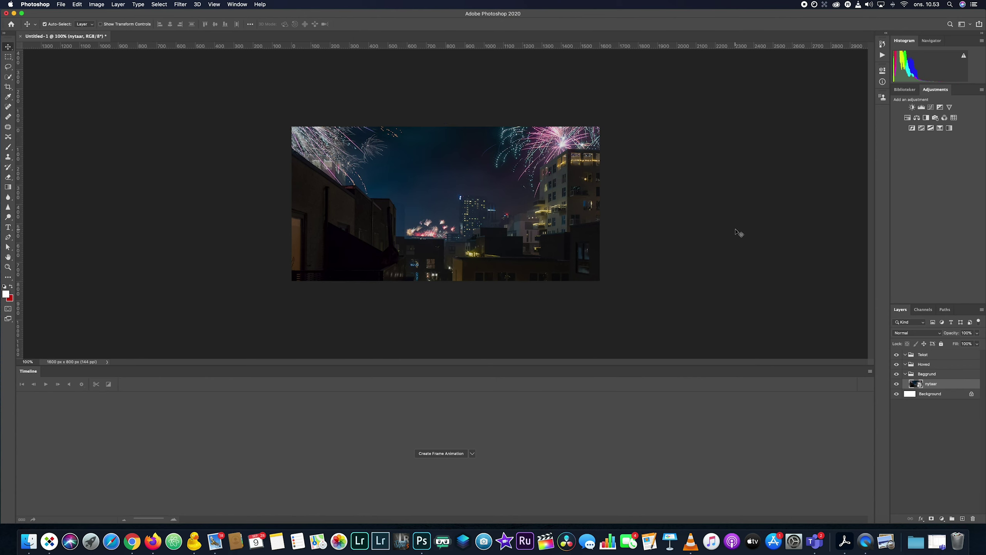
pyautogui.click(61, 4)
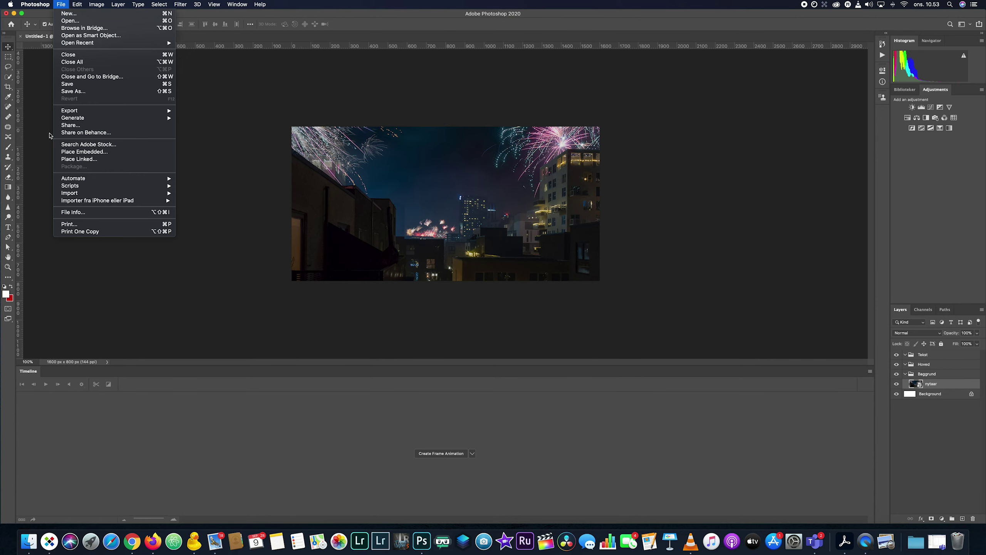
# Place hoved.png embedded, move it up slightly and shrink it to about 76%
pyautogui.click(76, 152)
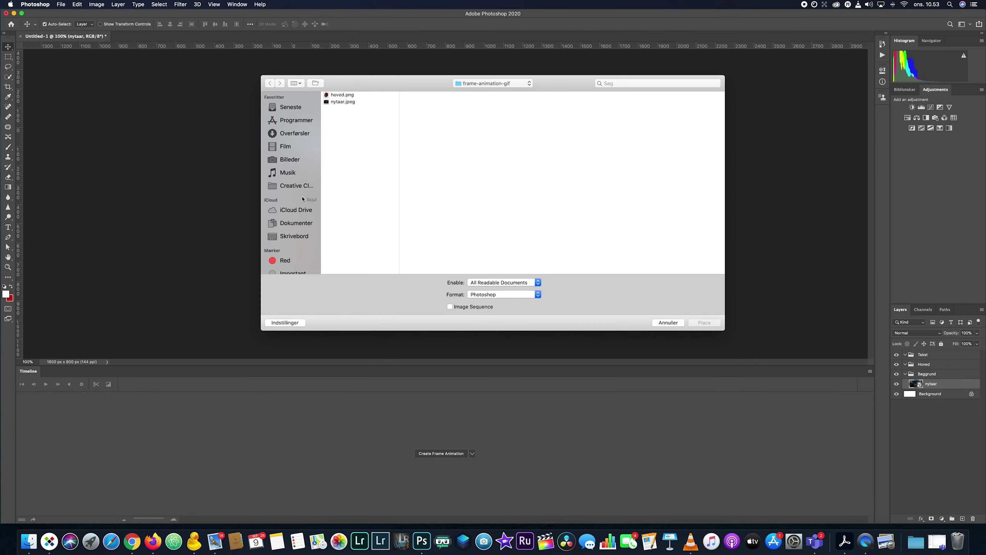
pyautogui.click(341, 95)
pyautogui.click(705, 323)
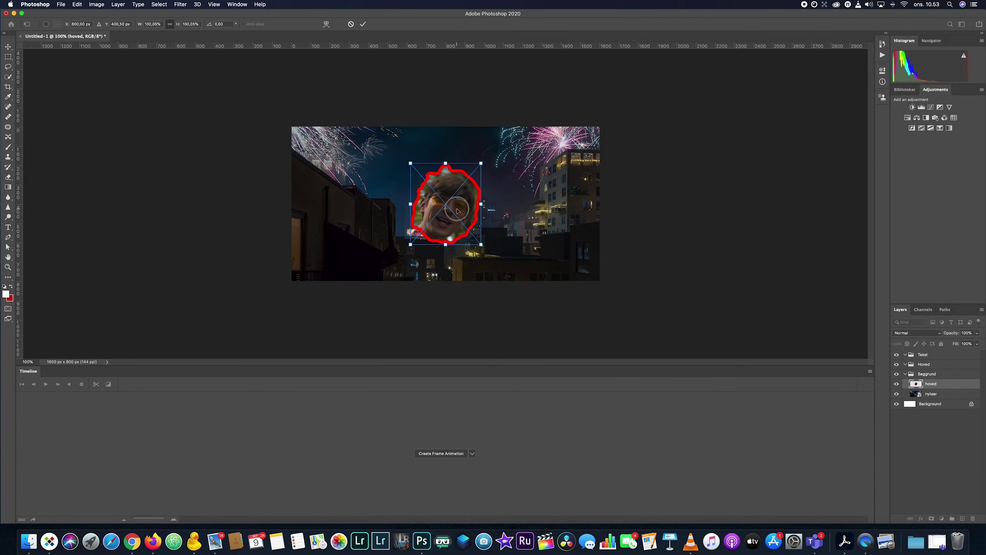
pyautogui.moveTo(444, 207); pyautogui.dragTo(437, 185)
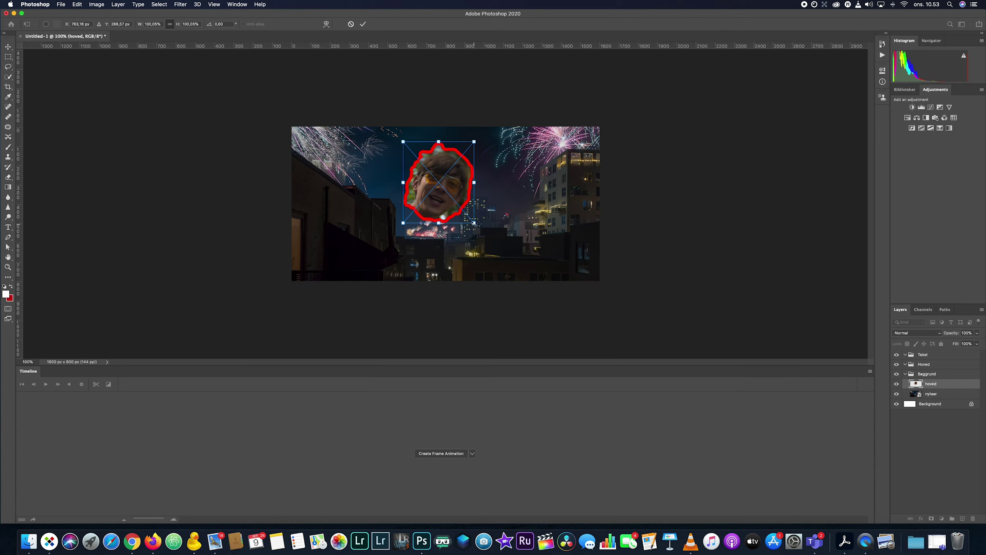
pyautogui.moveTo(474, 223)
pyautogui.mouseDown()
pyautogui.moveTo(457, 203)
pyautogui.moveTo(456, 180)
pyautogui.mouseUp()
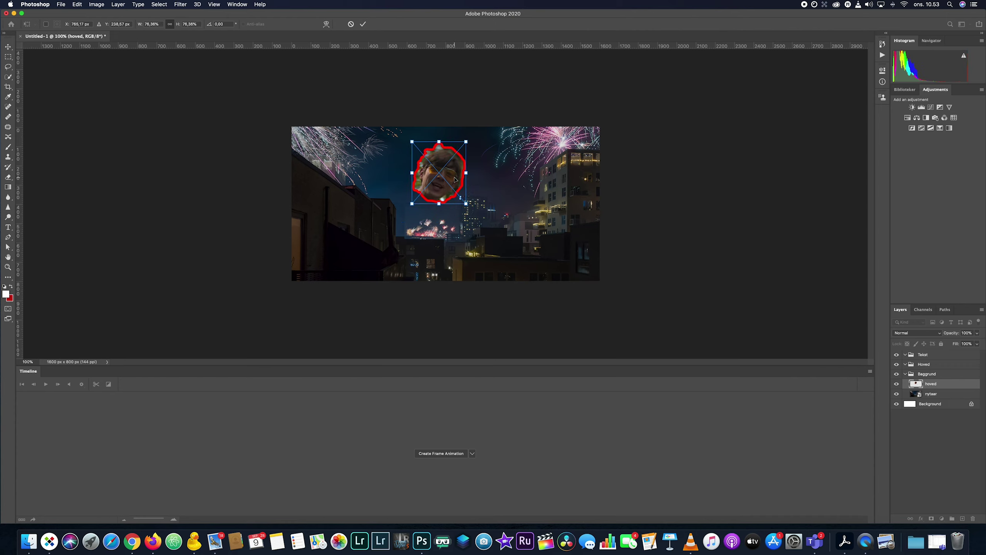
pyautogui.press('Return')
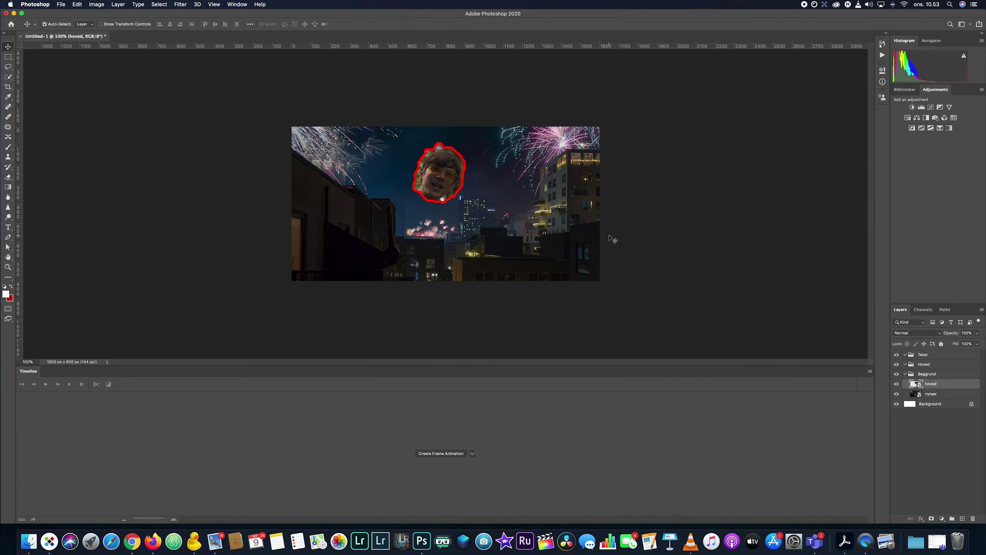
# Move the hoved layer into the Hoved group, collapse Hoved and Baggrund, and select Tekst
pyautogui.moveTo(933, 385); pyautogui.dragTo(936, 369)
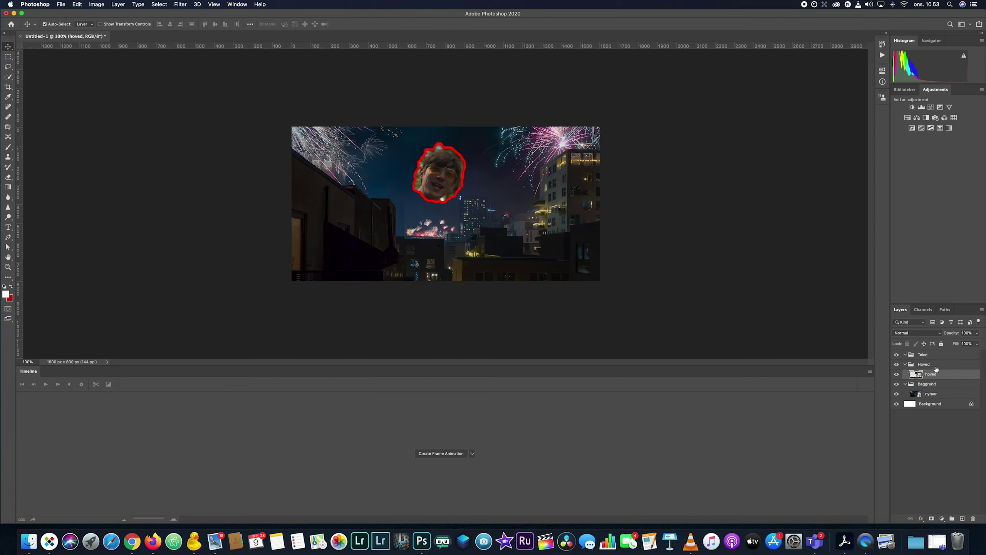
pyautogui.click(905, 364)
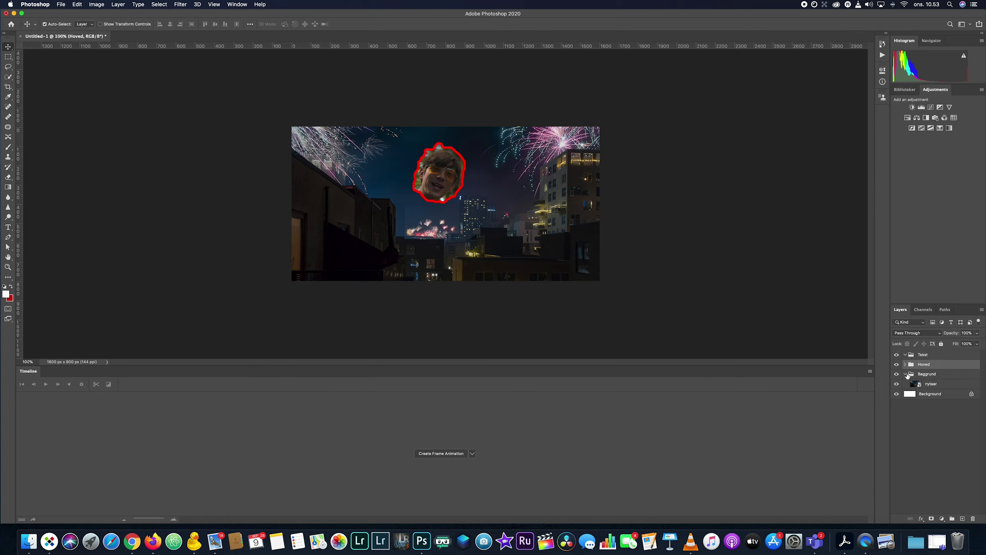
pyautogui.click(905, 374)
pyautogui.click(923, 356)
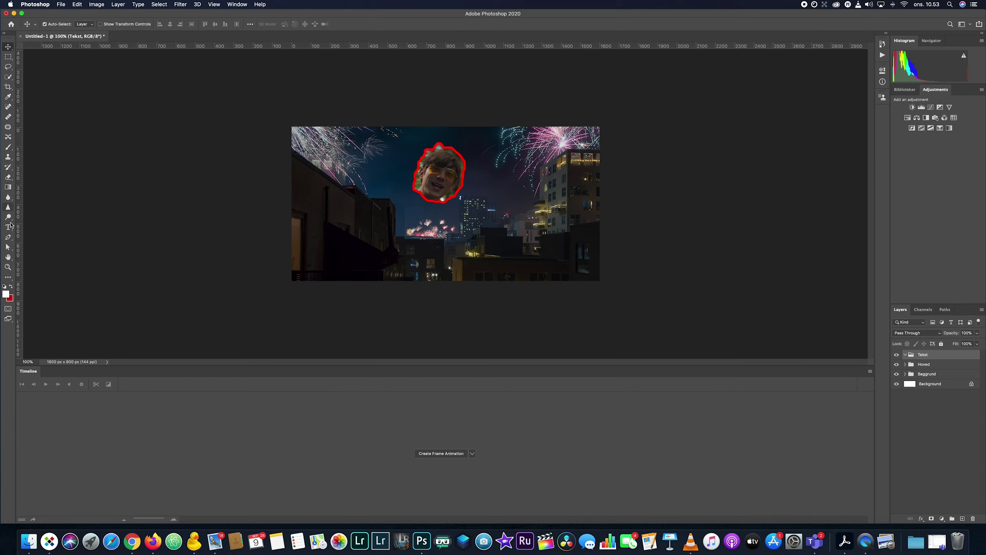
# Draw a text box across the lower image, type GODT NYTÅR and widen the box
pyautogui.click(7, 226)
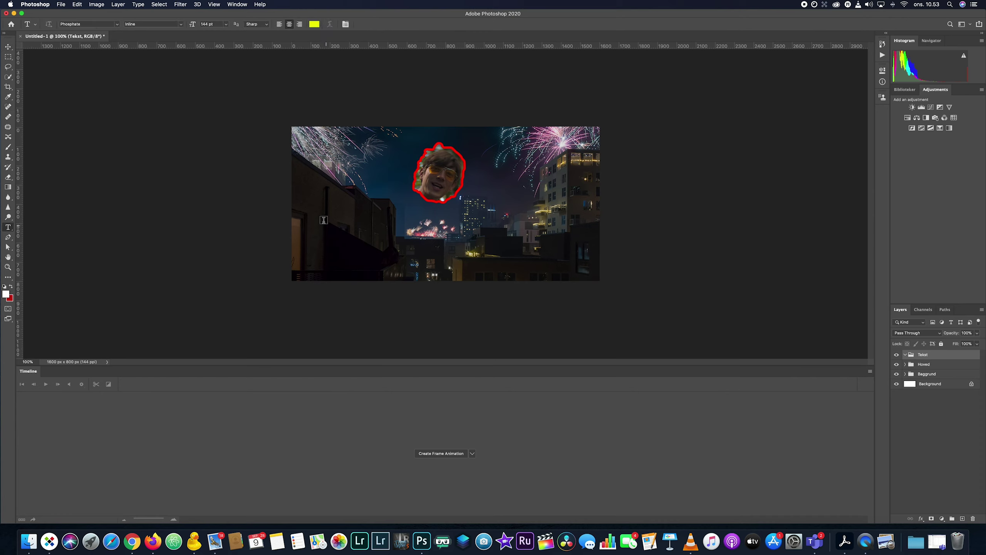
pyautogui.moveTo(324, 222); pyautogui.dragTo(564, 274)
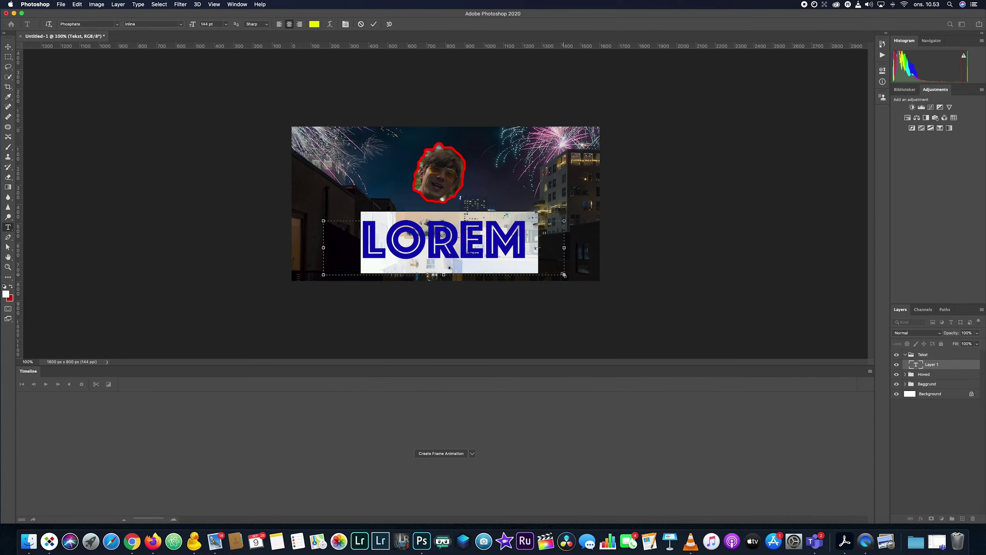
pyautogui.write('GODT')
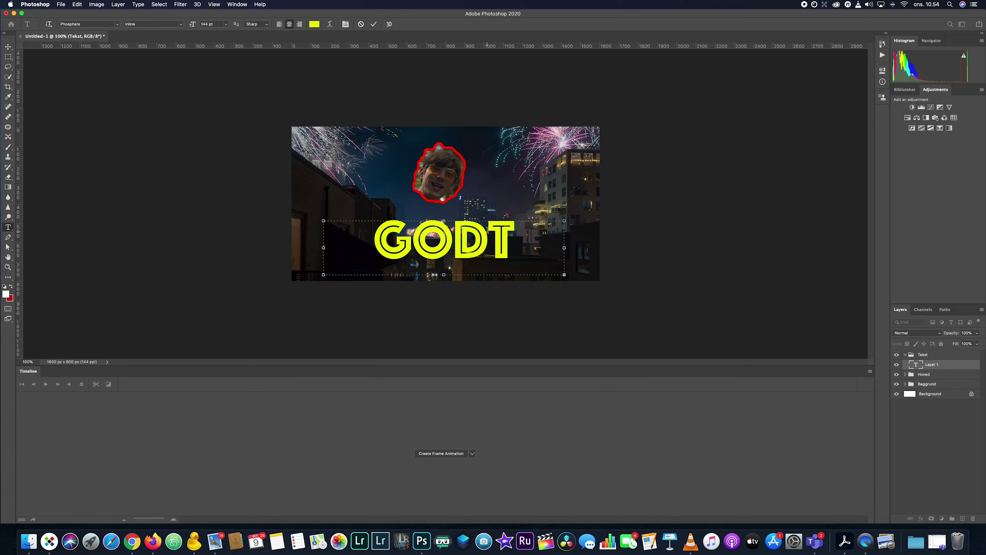
pyautogui.doubleClick(487, 230)
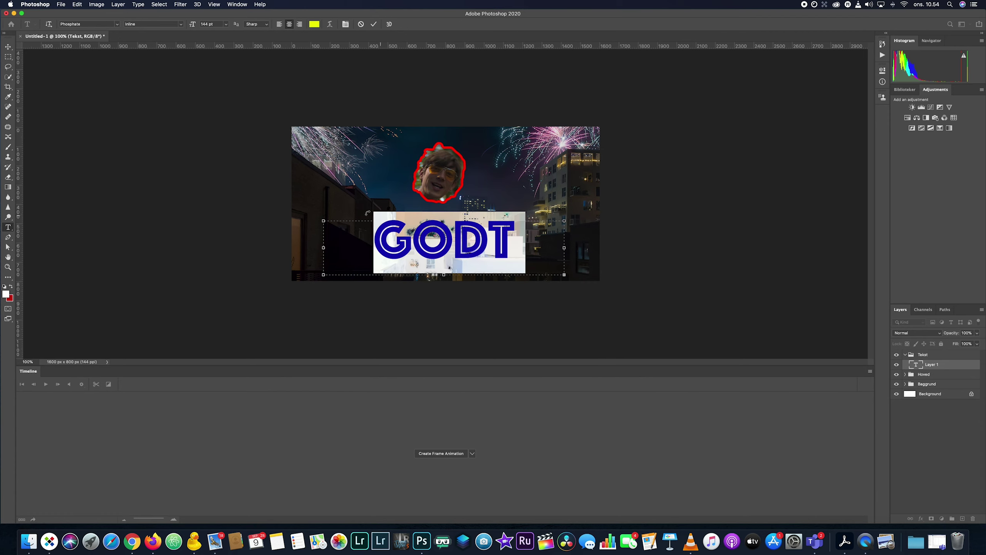
pyautogui.moveTo(324, 247); pyautogui.dragTo(291, 247)
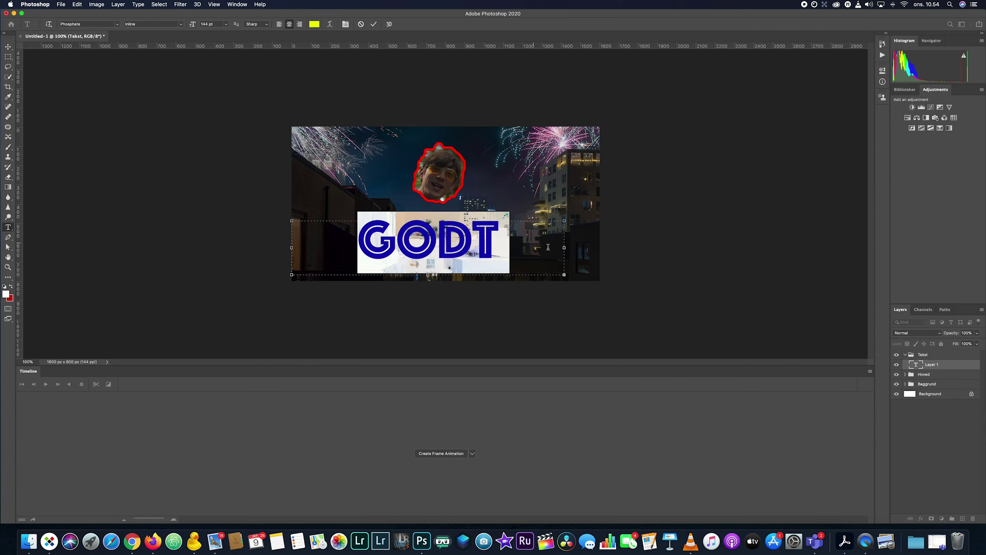
pyautogui.moveTo(564, 247); pyautogui.dragTo(599, 248)
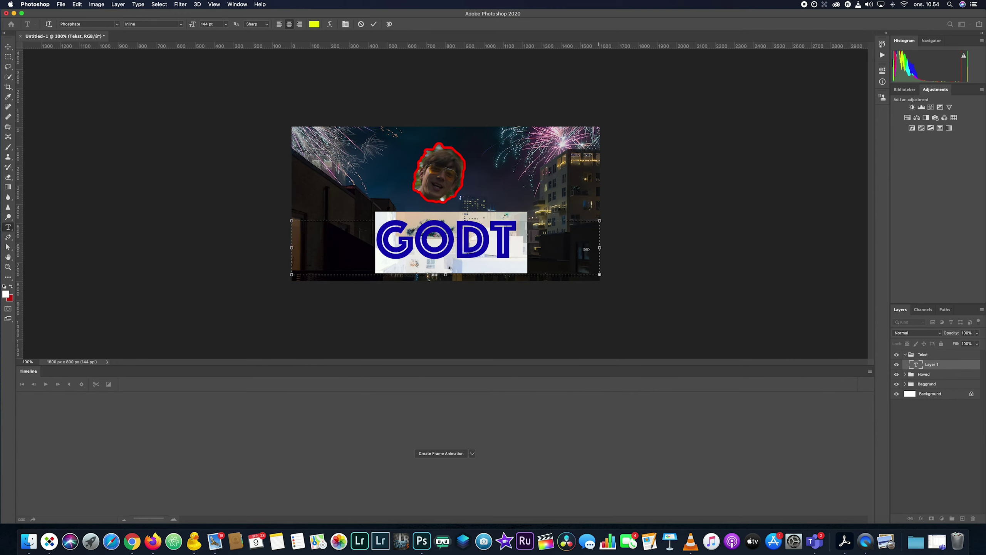
# Set the GODT NYTÅR text size to 122 pt and commit the text
pyautogui.click(206, 24)
pyautogui.write('122')
pyautogui.press('Return')
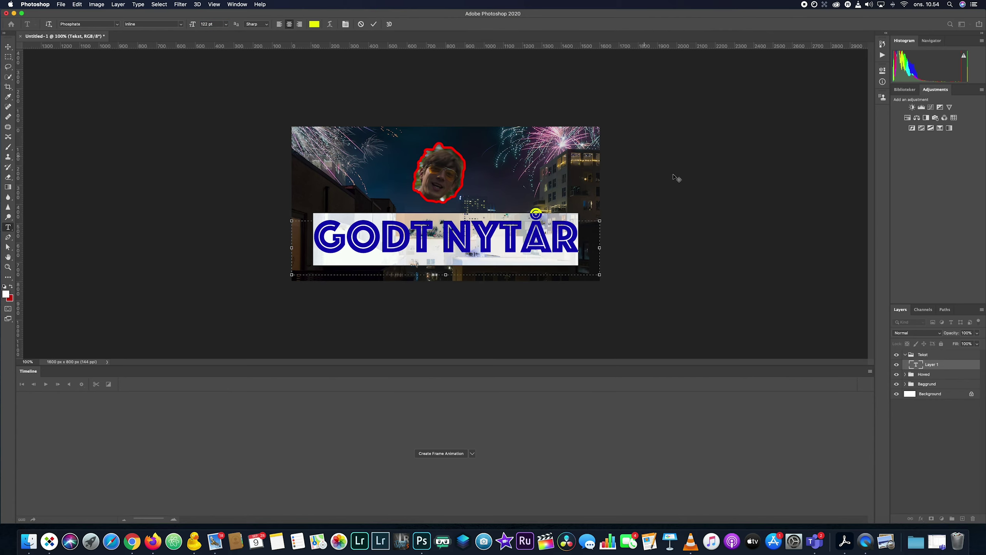
pyautogui.click(374, 24)
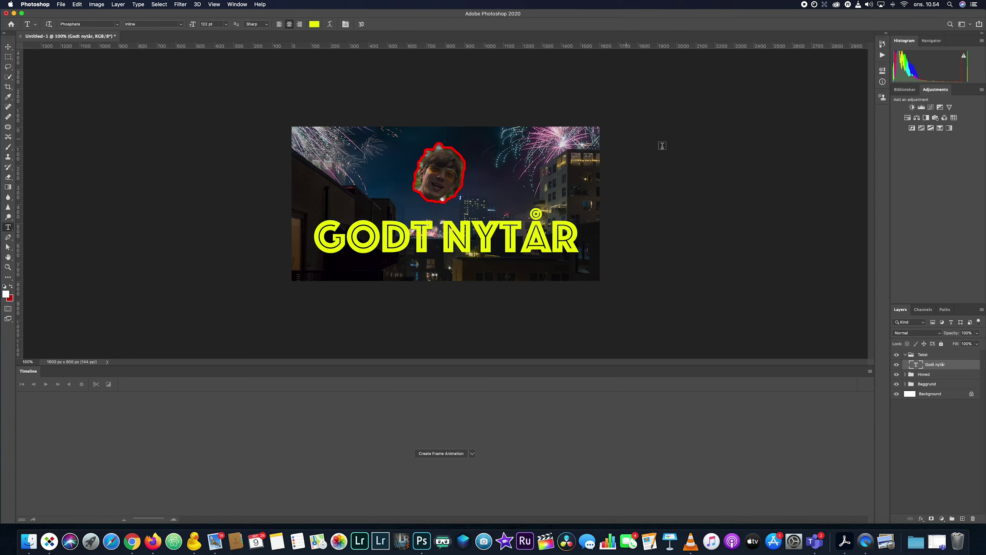
pyautogui.click(905, 354)
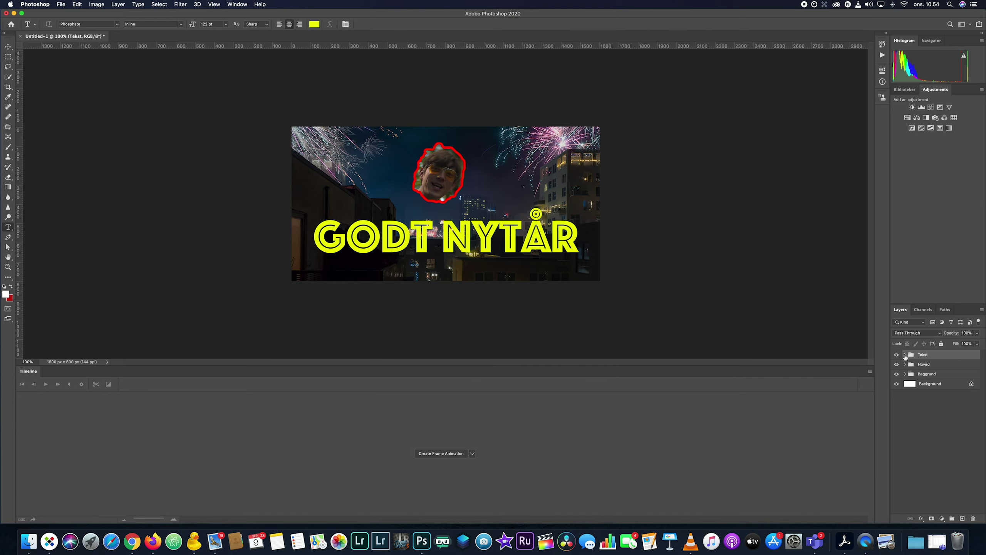
# Nudge the GODT NYTÅR text slightly lower with the Move tool and collapse the Tekst group
pyautogui.click(7, 48)
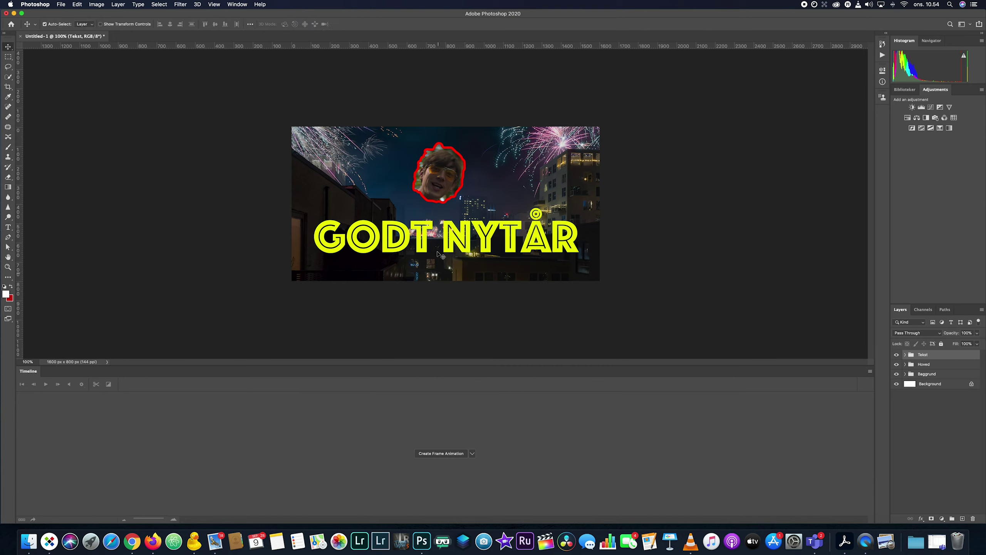
pyautogui.moveTo(437, 254); pyautogui.dragTo(438, 258)
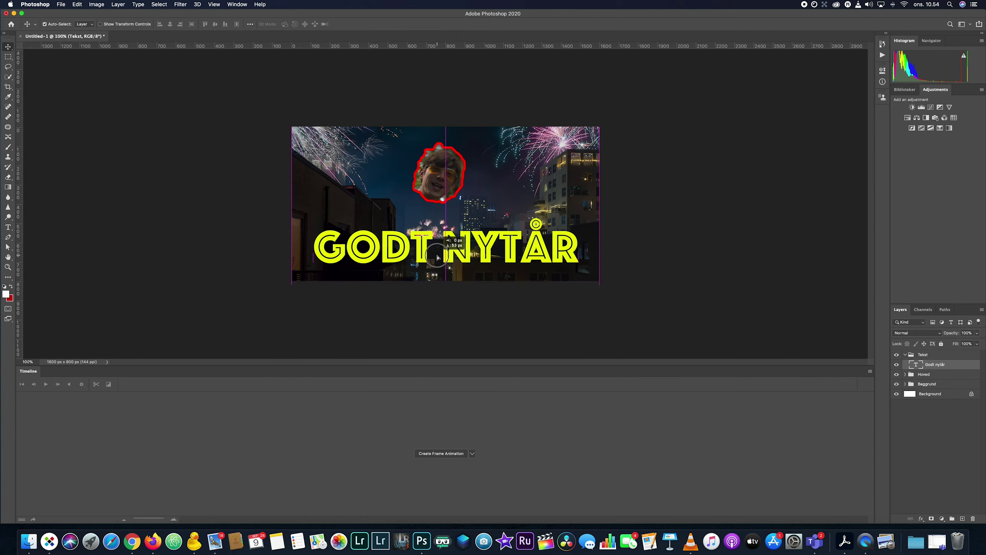
pyautogui.click(668, 254)
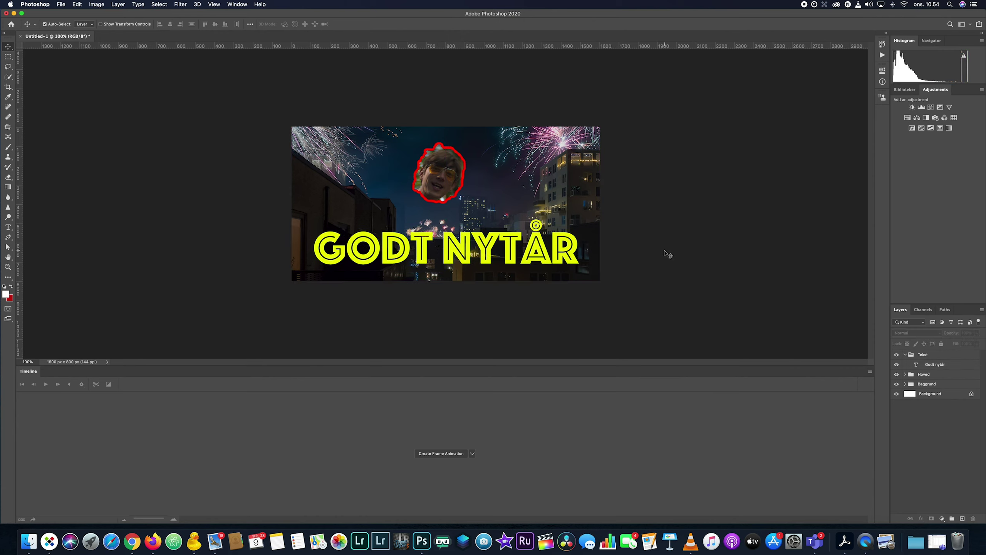
pyautogui.click(905, 354)
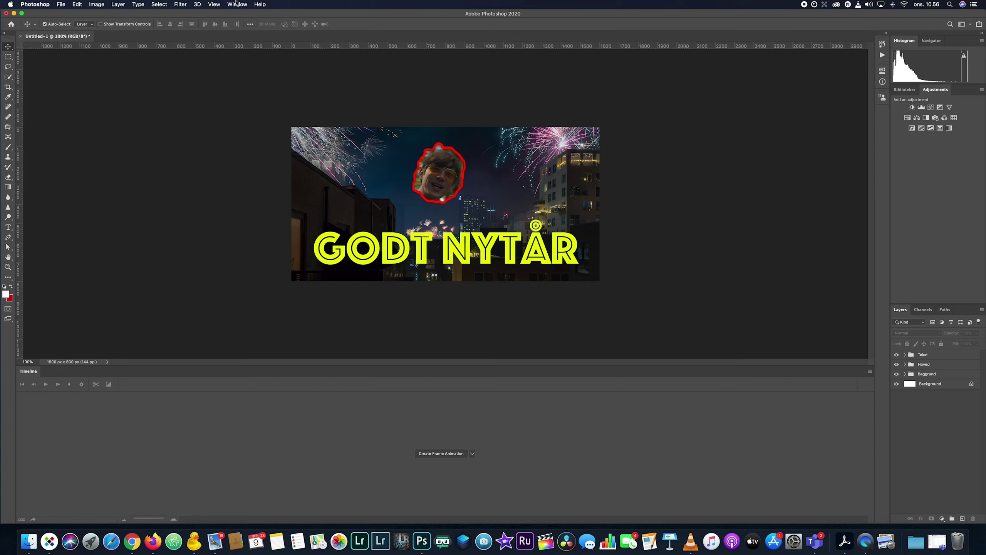
# Toggle the Timeline panel off and on via Window > Timeline, then show its timeline-type choices
pyautogui.click(236, 4)
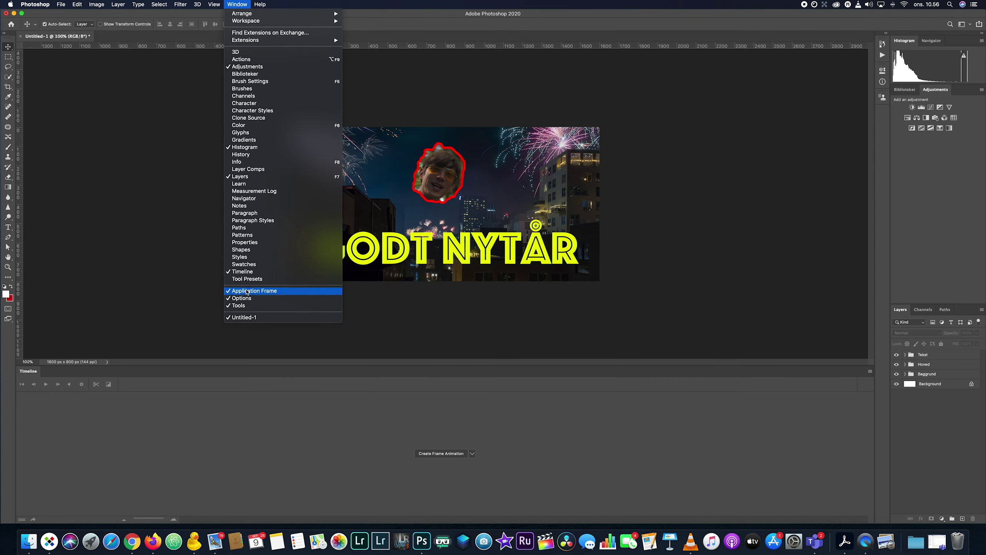
pyautogui.click(246, 272)
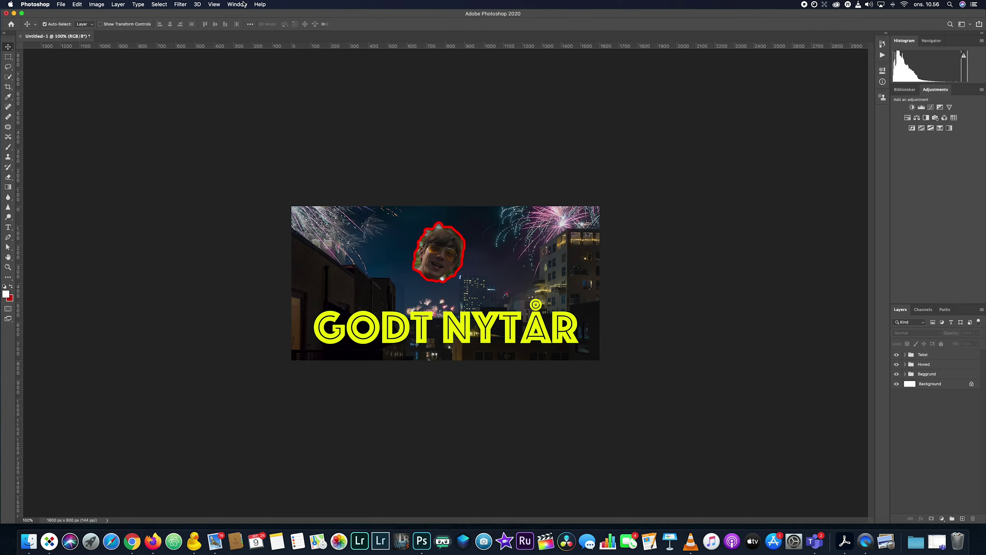
pyautogui.click(238, 4)
pyautogui.click(245, 272)
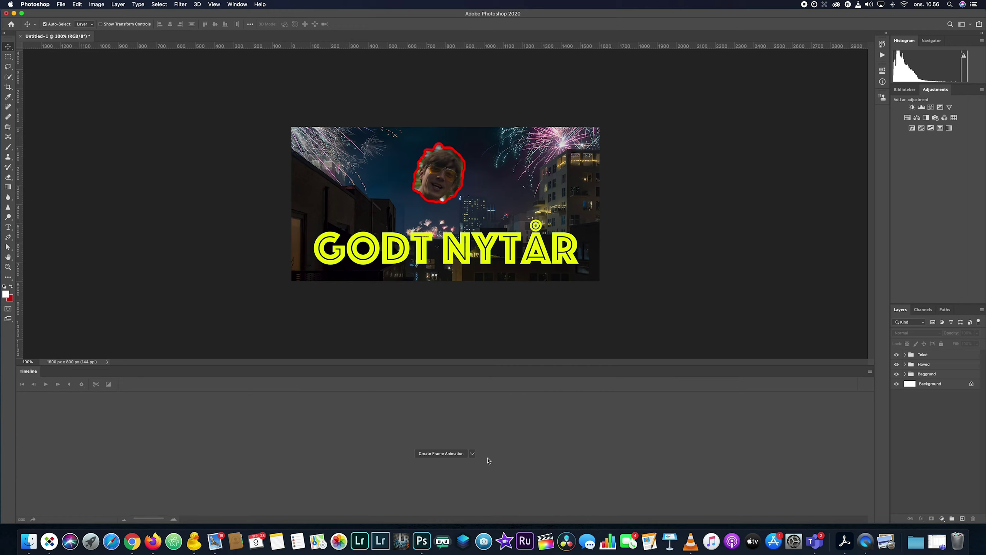
pyautogui.click(473, 454)
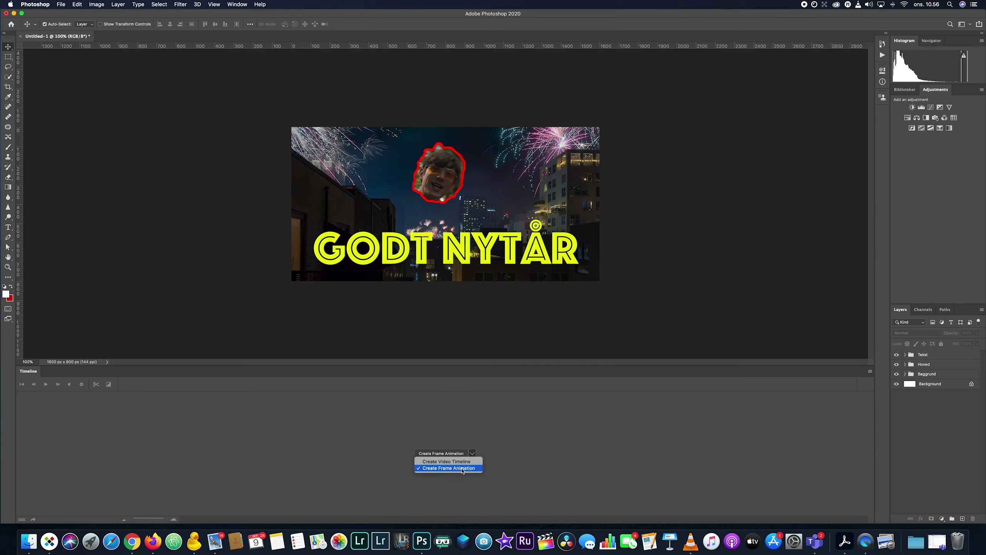
# Create a frame animation with a first frame, select the nytaar layer and zoom to 200%
pyautogui.click(462, 468)
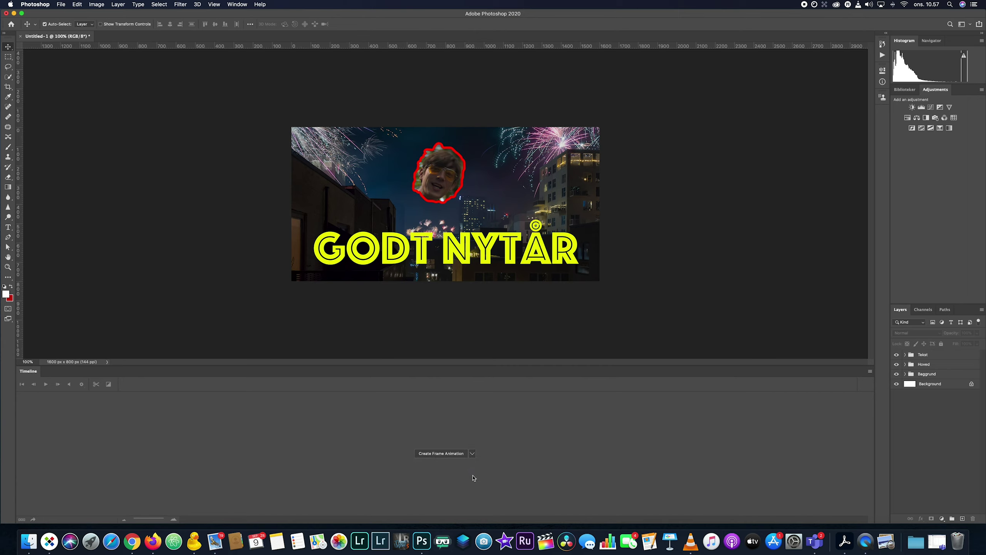
pyautogui.click(441, 453)
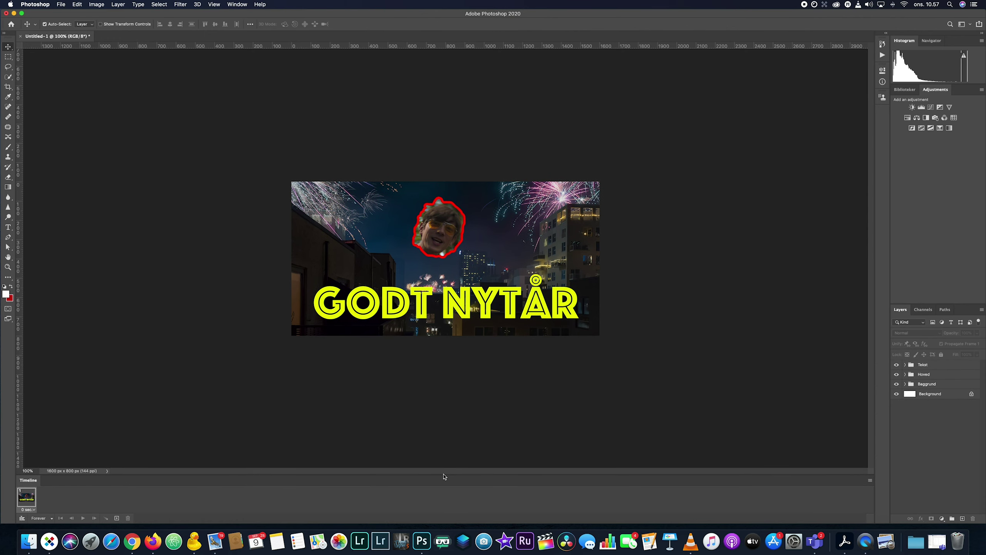
pyautogui.click(544, 434)
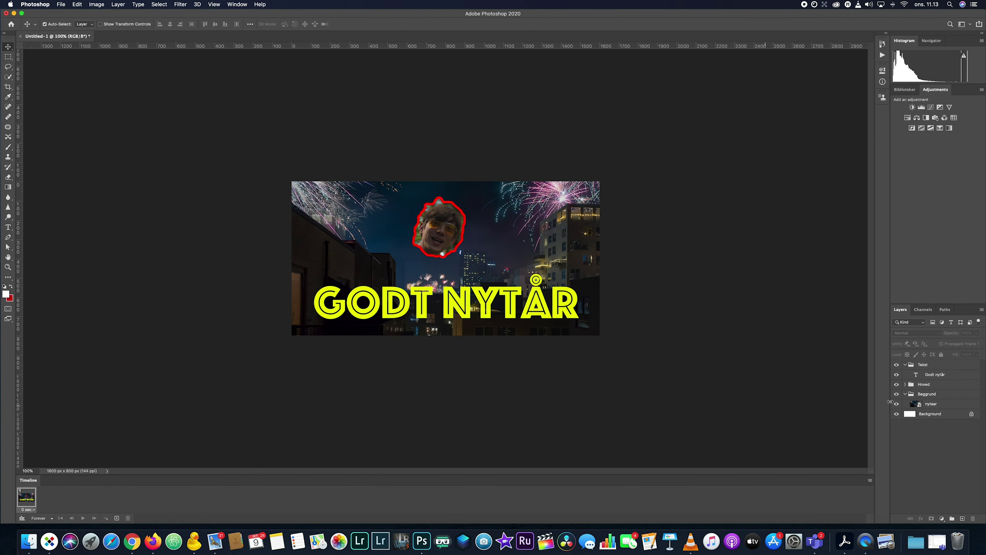
pyautogui.click(935, 406)
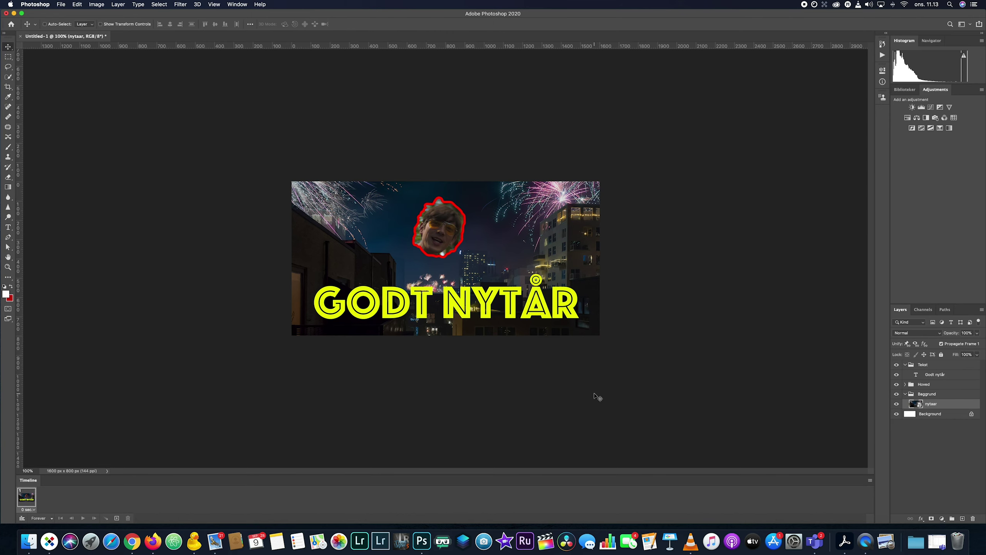
pyautogui.press('super+plus')
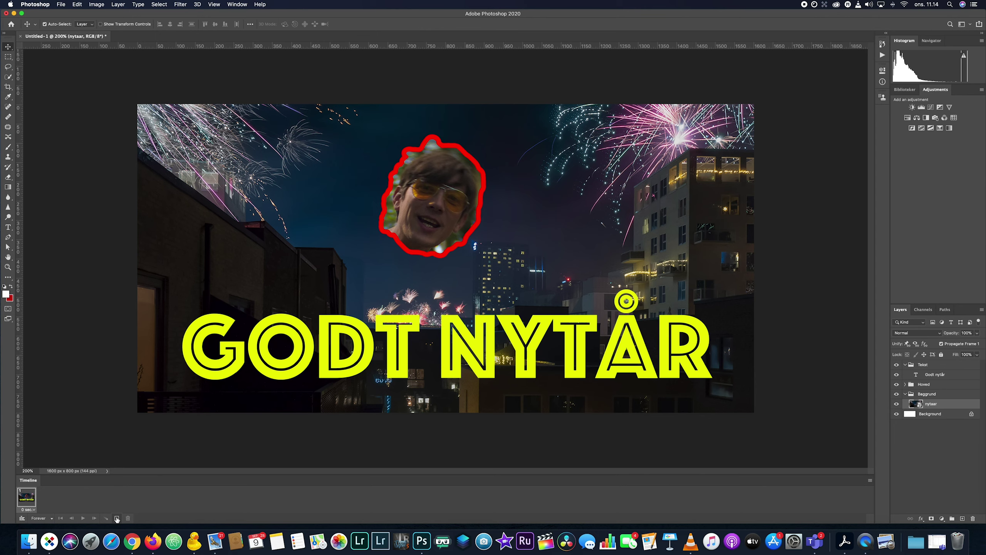
# Add a second frame and offset the fireworks background differently in frames 1 and 2
pyautogui.click(116, 519)
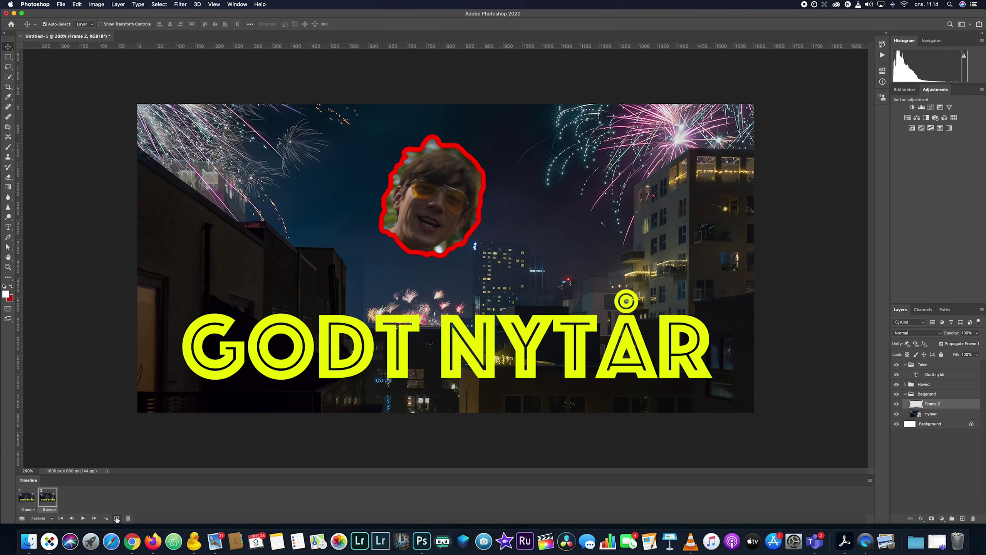
pyautogui.click(26, 498)
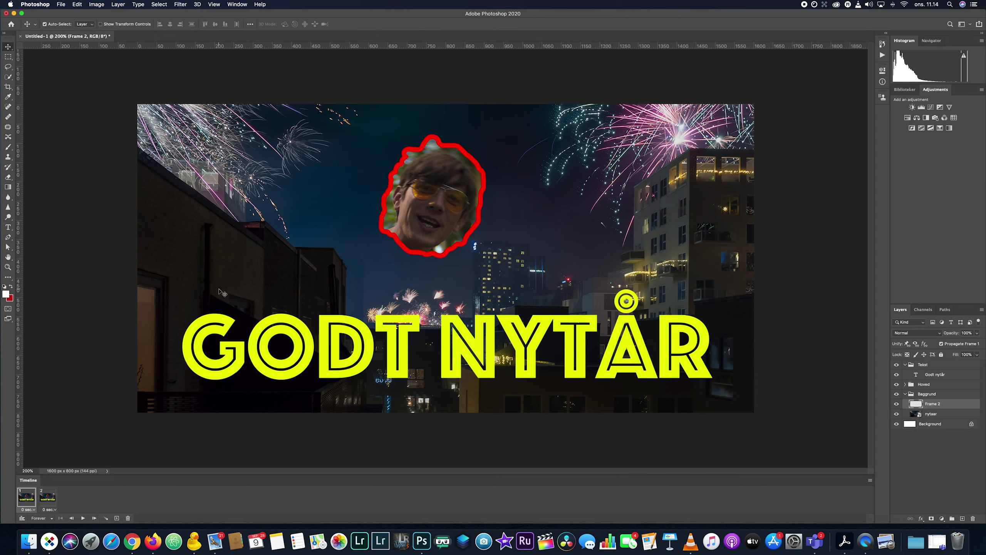
pyautogui.moveTo(311, 269); pyautogui.dragTo(294, 275)
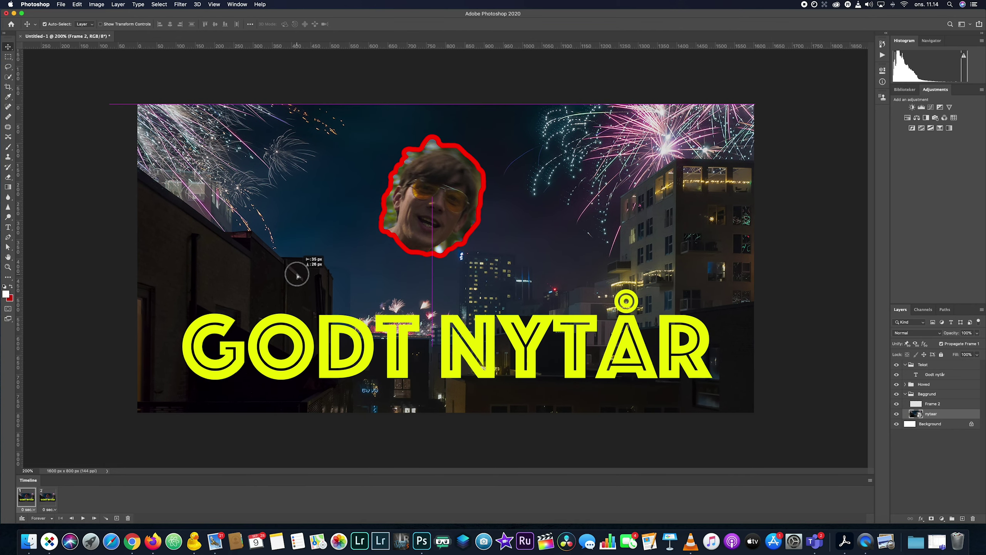
pyautogui.click(49, 499)
pyautogui.moveTo(250, 297); pyautogui.dragTo(283, 268)
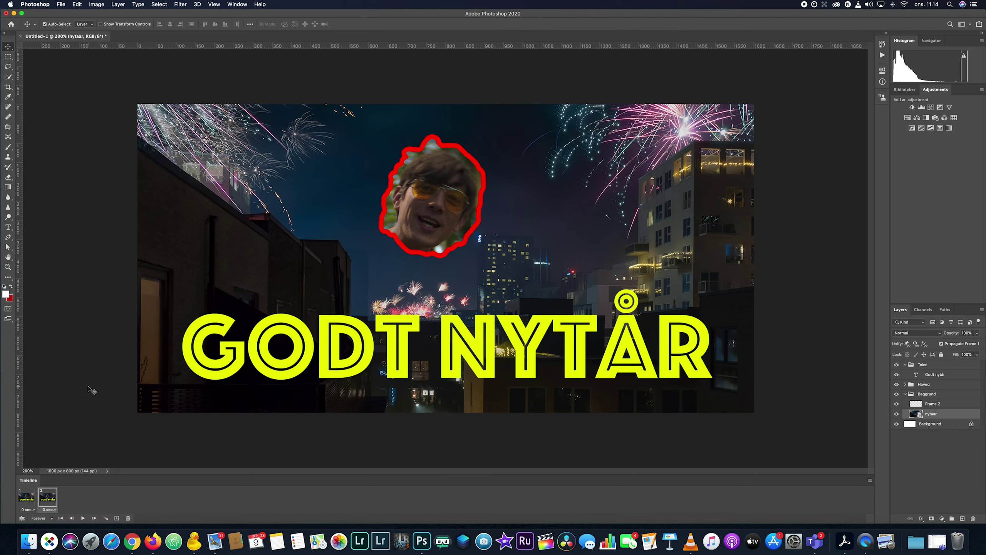
# Compare the two frames, select both, and set up a tween adding 4 frames
pyautogui.click(31, 502)
pyautogui.click(48, 500)
pyautogui.click(28, 501)
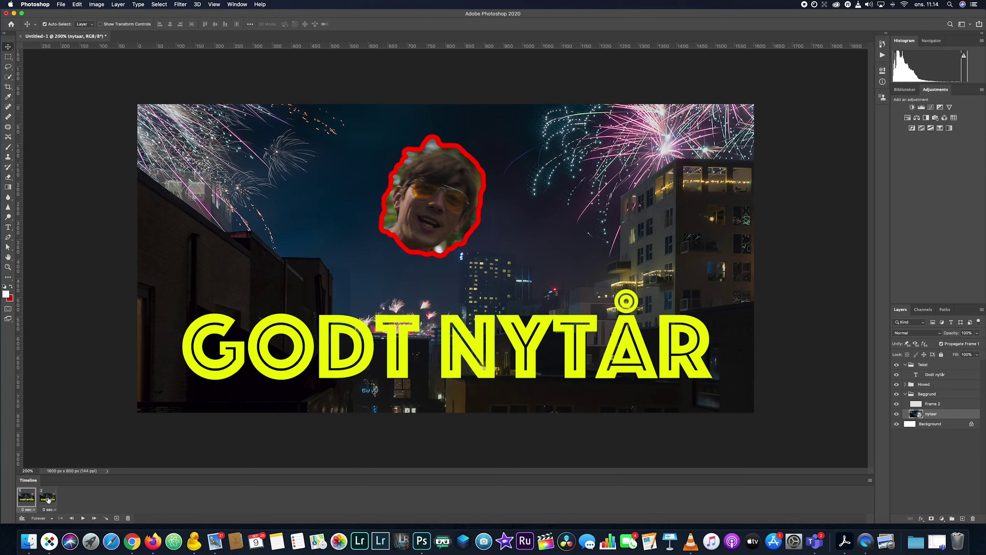
pyautogui.keyDown('shift'); pyautogui.click(48, 500); pyautogui.keyUp('shift')
pyautogui.click(105, 518)
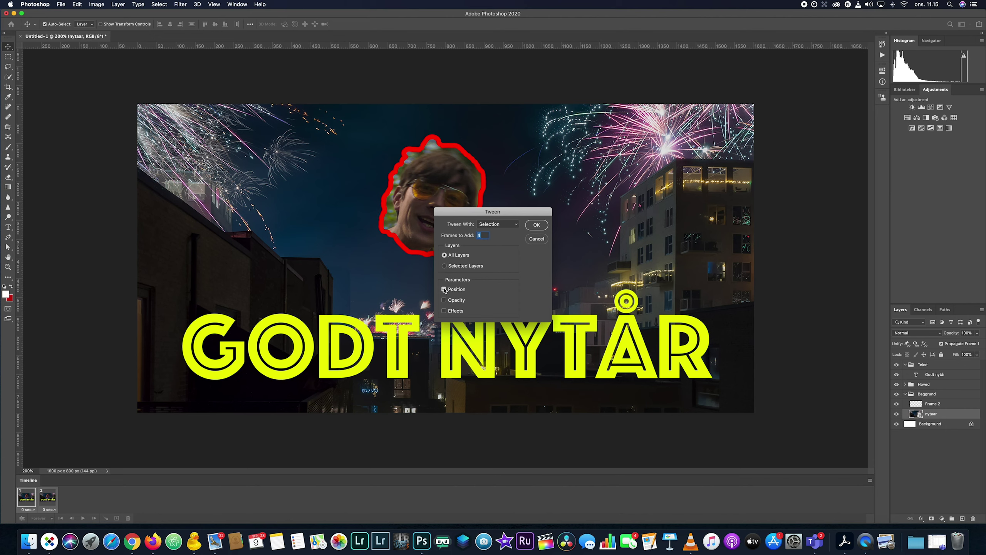
# Add the 4 in-between frames and preview the six-frame animation
pyautogui.click(537, 225)
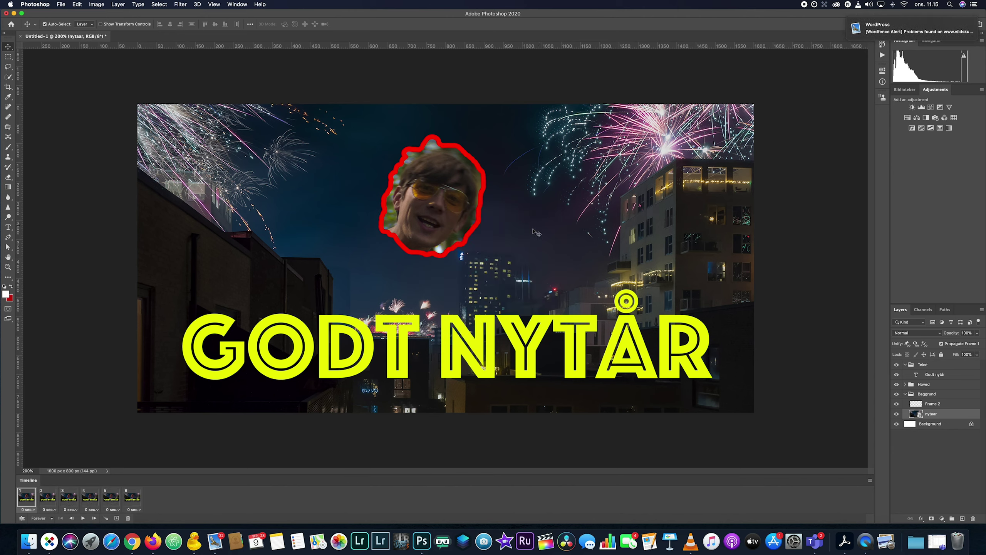
pyautogui.click(83, 518)
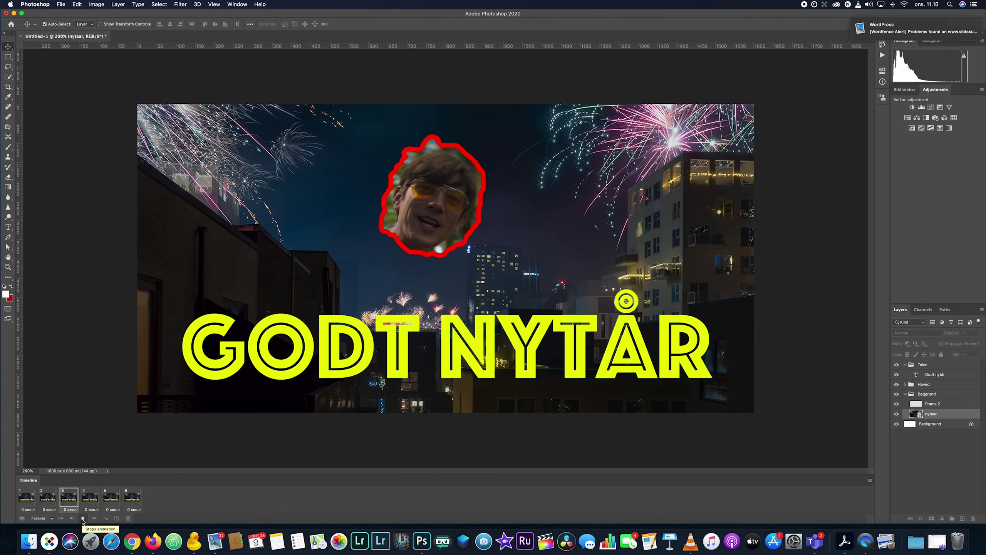
pyautogui.click(82, 519)
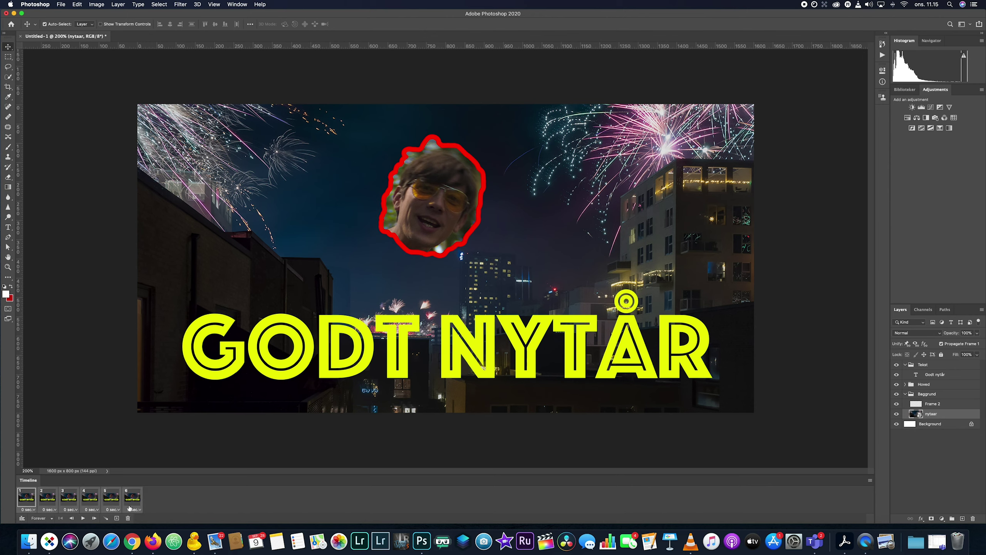
# Set every frame's delay to 0.1 seconds and replay the animation to check the timing
pyautogui.click(33, 510)
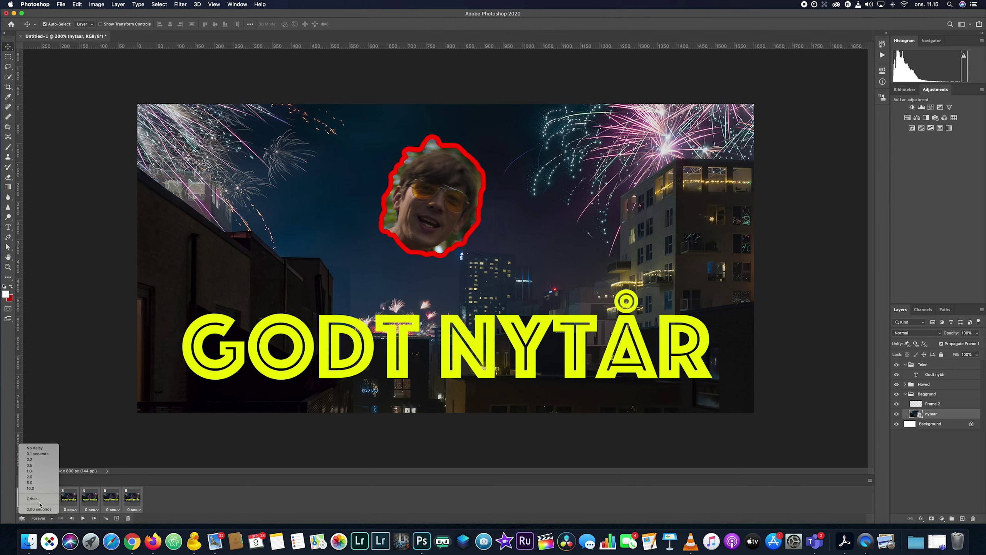
pyautogui.click(41, 453)
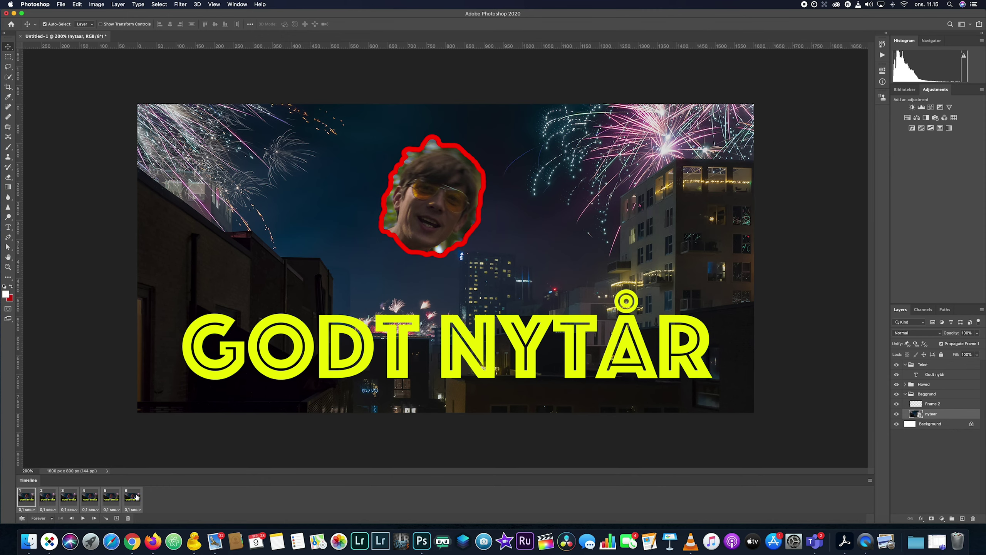
pyautogui.click(83, 518)
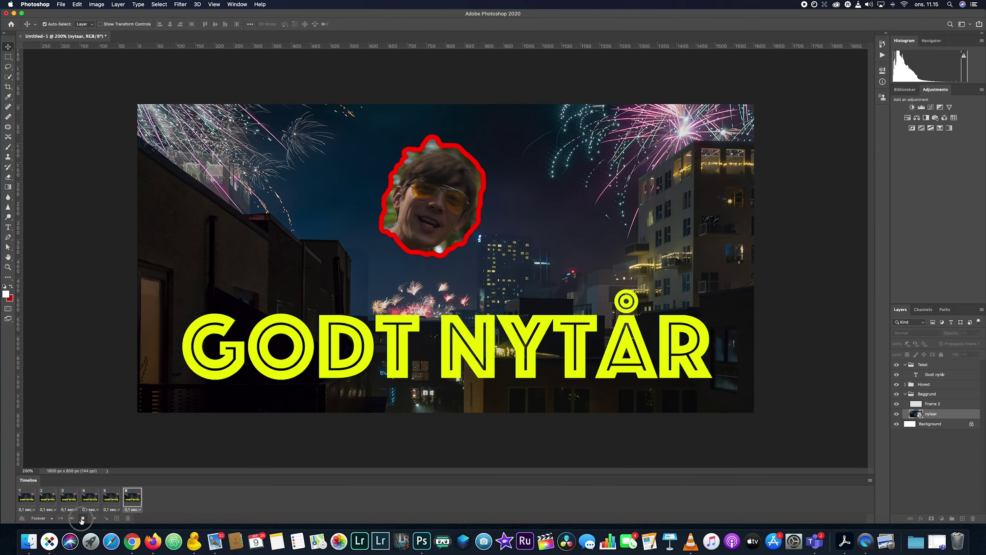
pyautogui.click(83, 518)
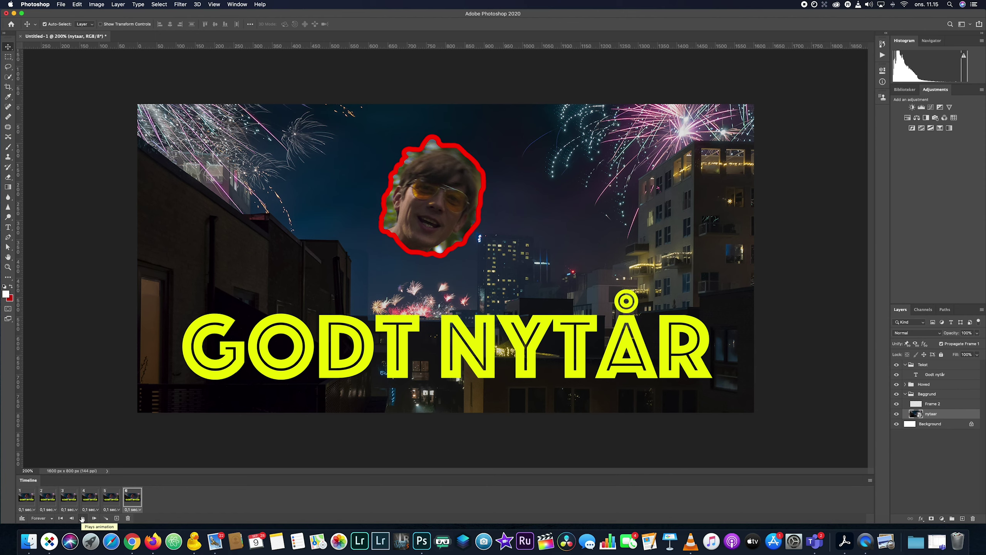
pyautogui.click(24, 498)
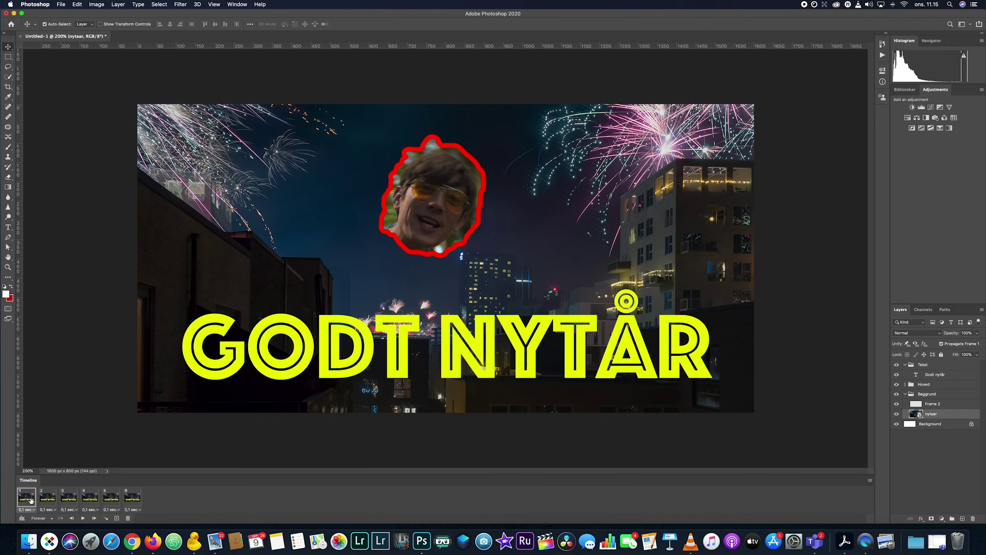
pyautogui.click(47, 501)
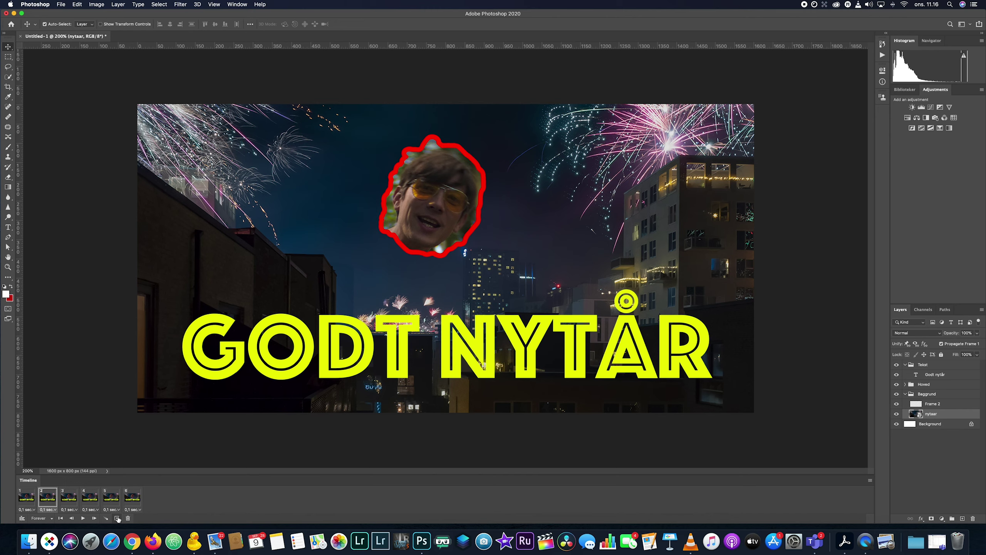
# Duplicate the frame into a seventh frame, then set up a 3-frame tween from frame 6
pyautogui.click(116, 518)
pyautogui.click(70, 496)
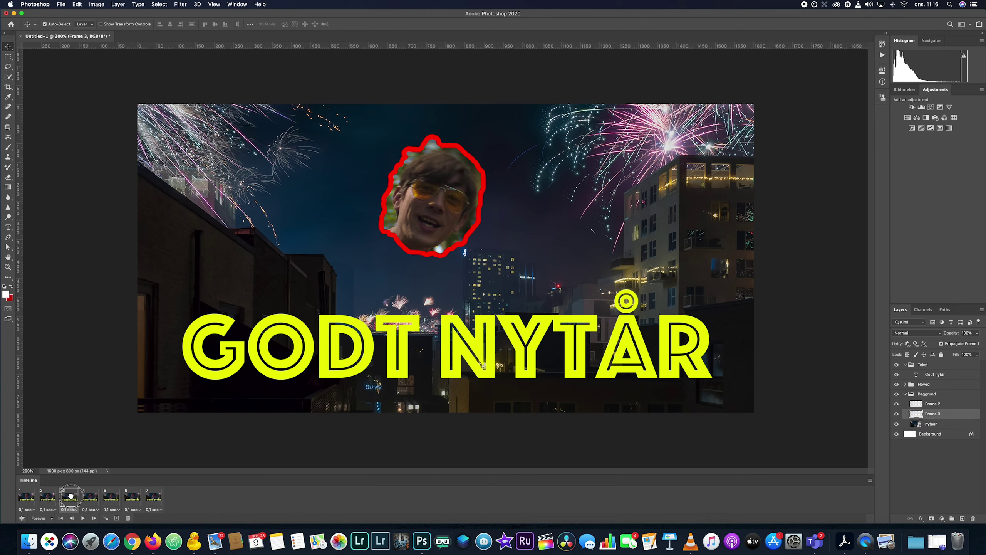
pyautogui.click(155, 499)
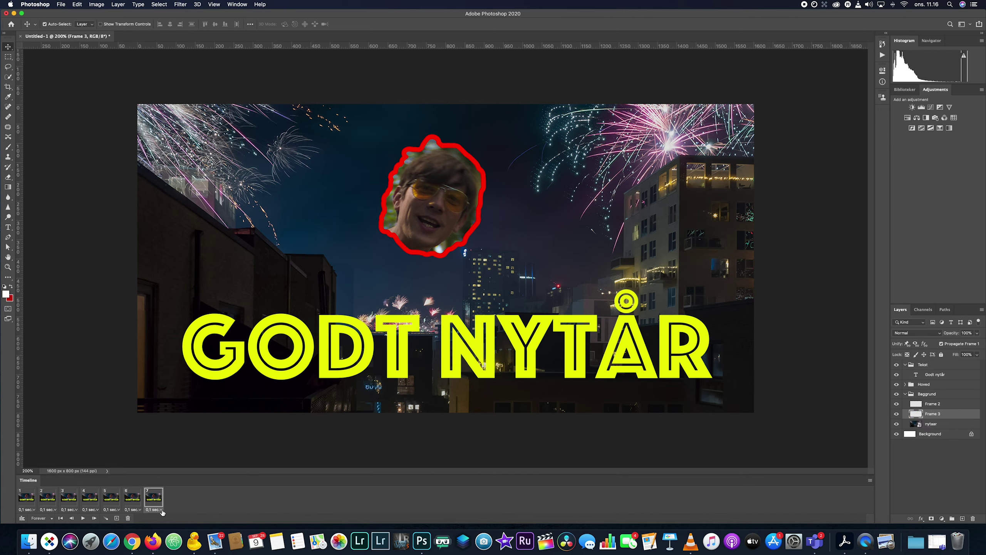
pyautogui.press('Left')
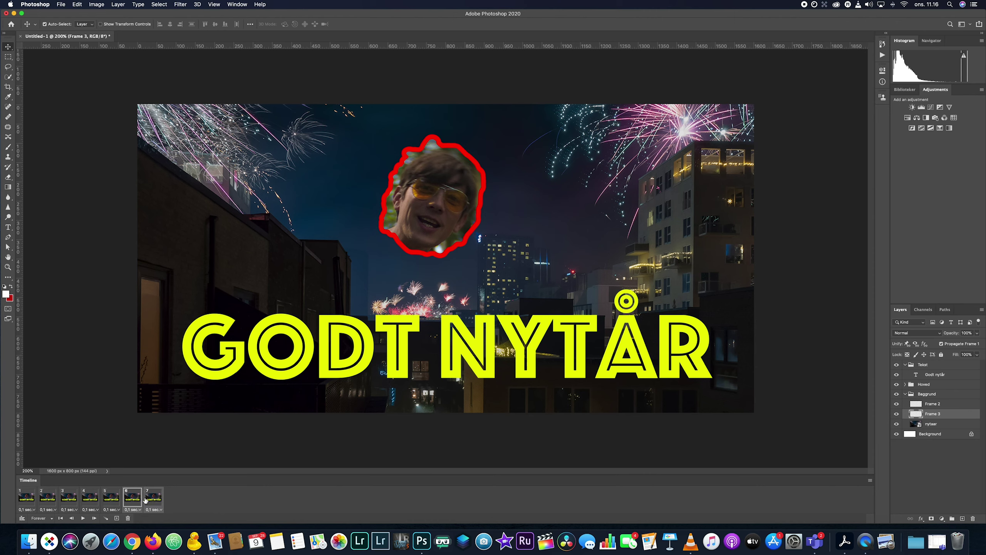
pyautogui.click(106, 518)
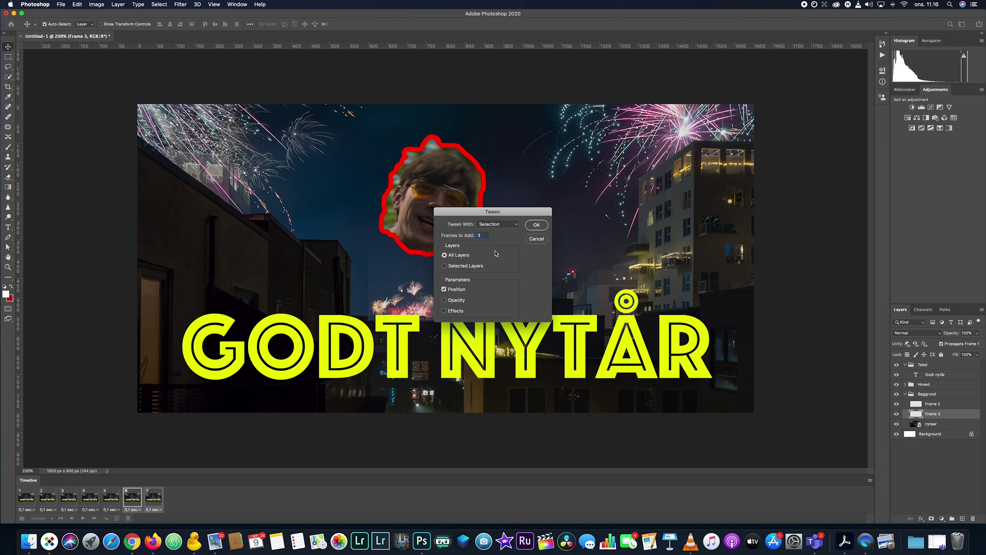
# Add 3 tweened frames for ten in total, preview from frame 1, and collapse the Baggrund group
pyautogui.click(536, 226)
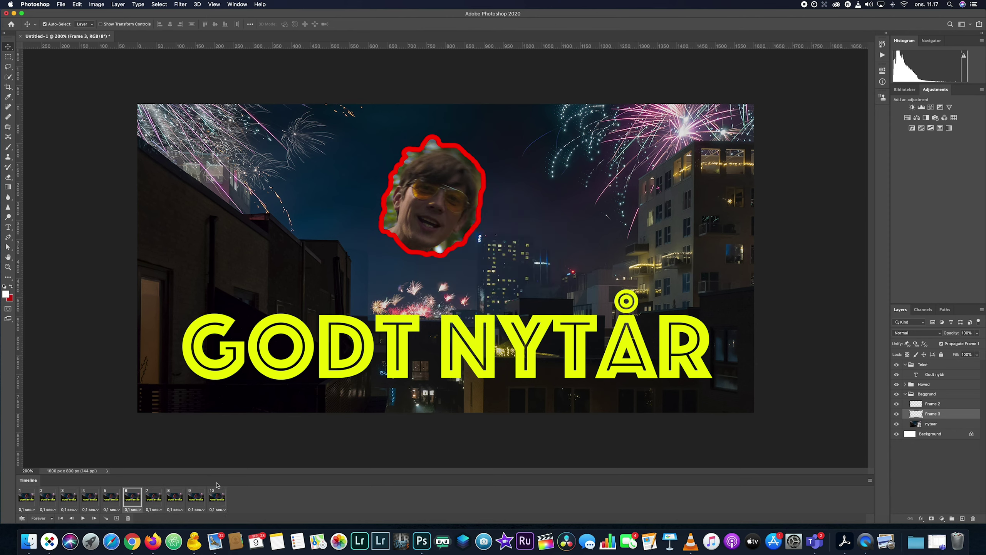
pyautogui.click(24, 498)
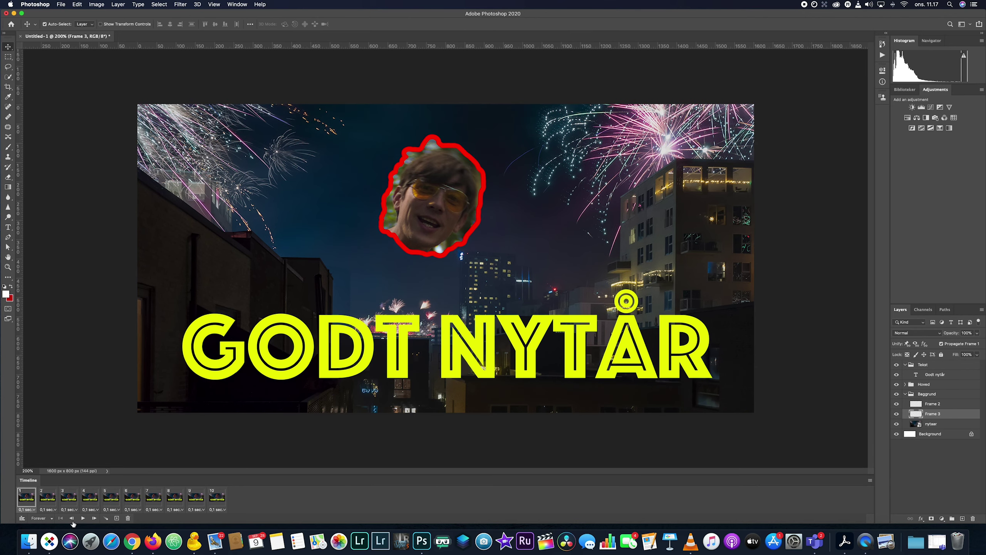
pyautogui.click(83, 518)
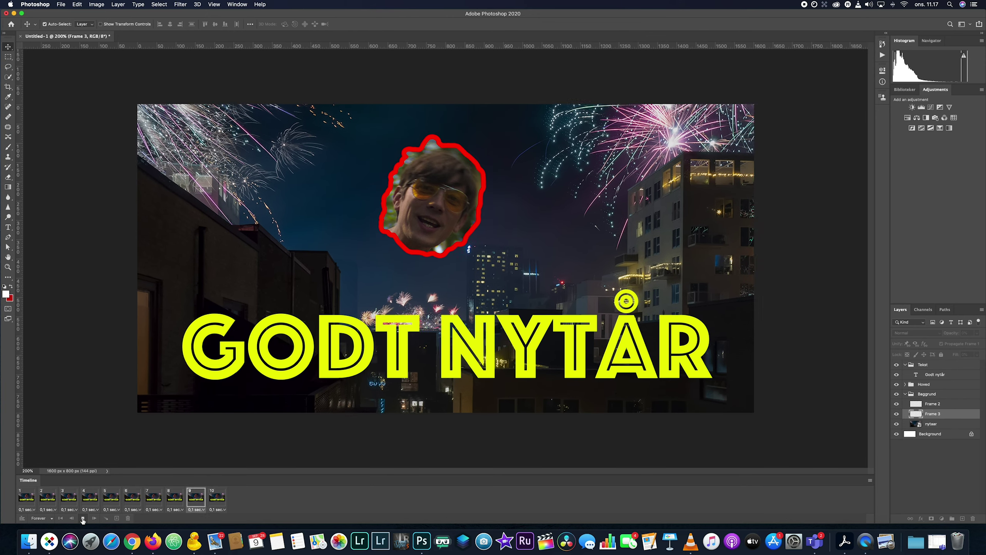
pyautogui.click(83, 520)
pyautogui.click(922, 394)
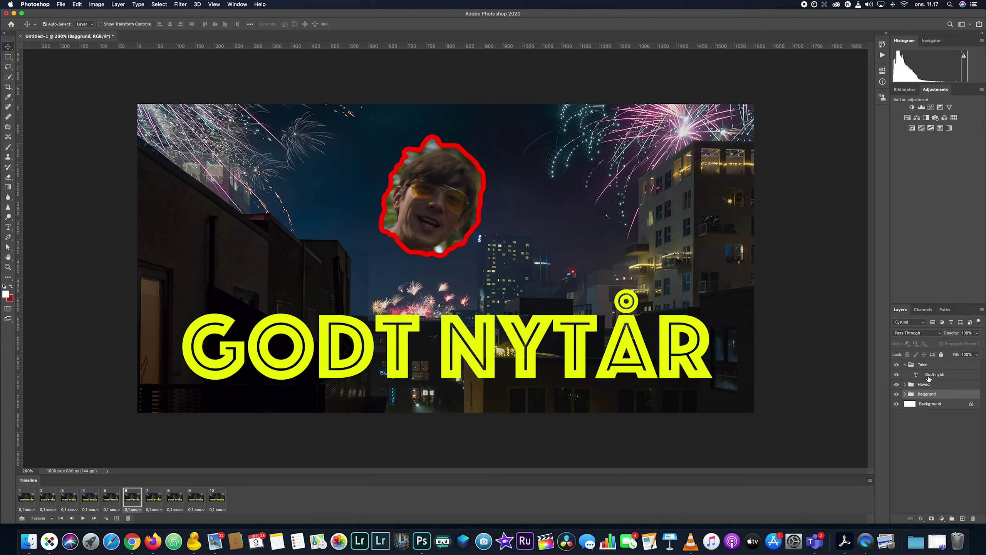
# Hide the Godt nytår text layer in frames 4, 5 and 7, then play the blinking result
pyautogui.click(929, 378)
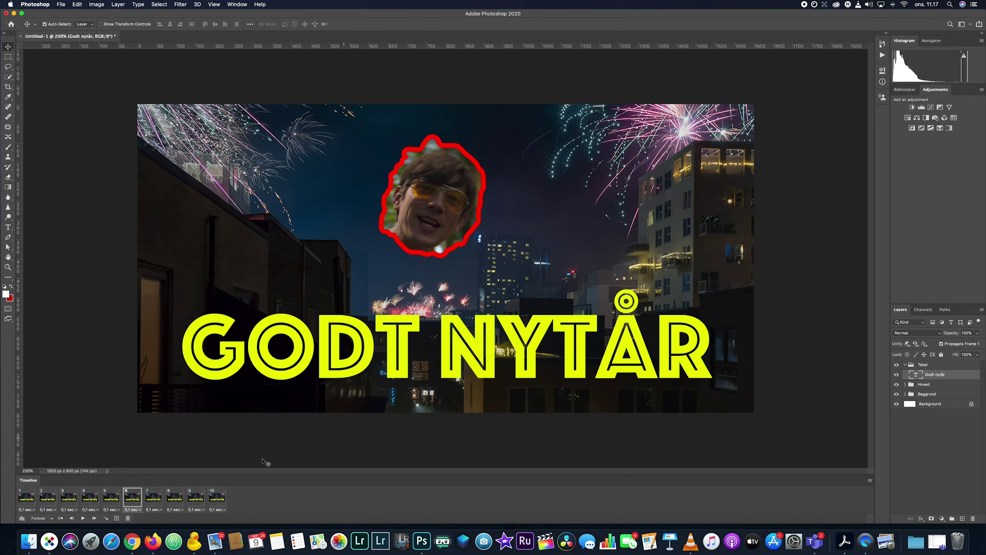
pyautogui.click(83, 518)
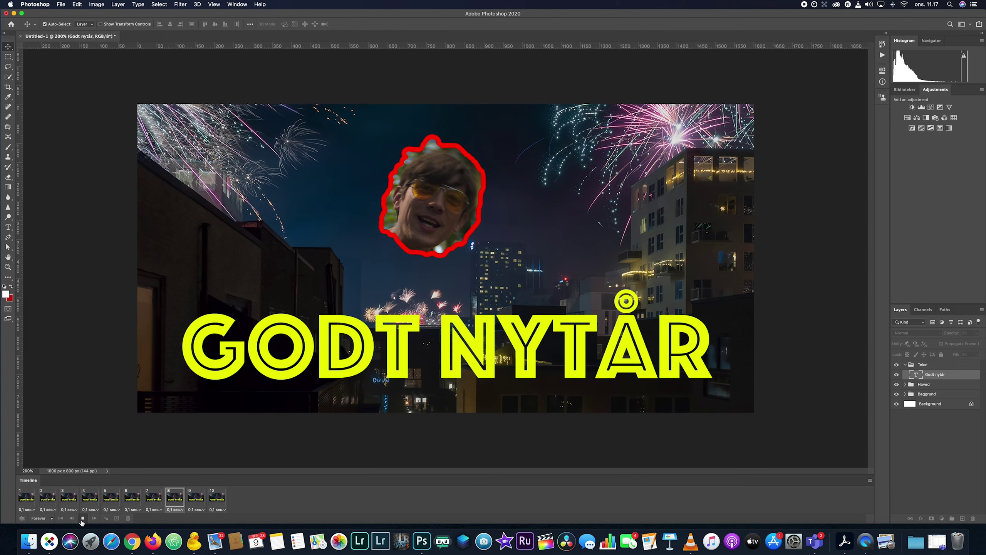
pyautogui.click(82, 518)
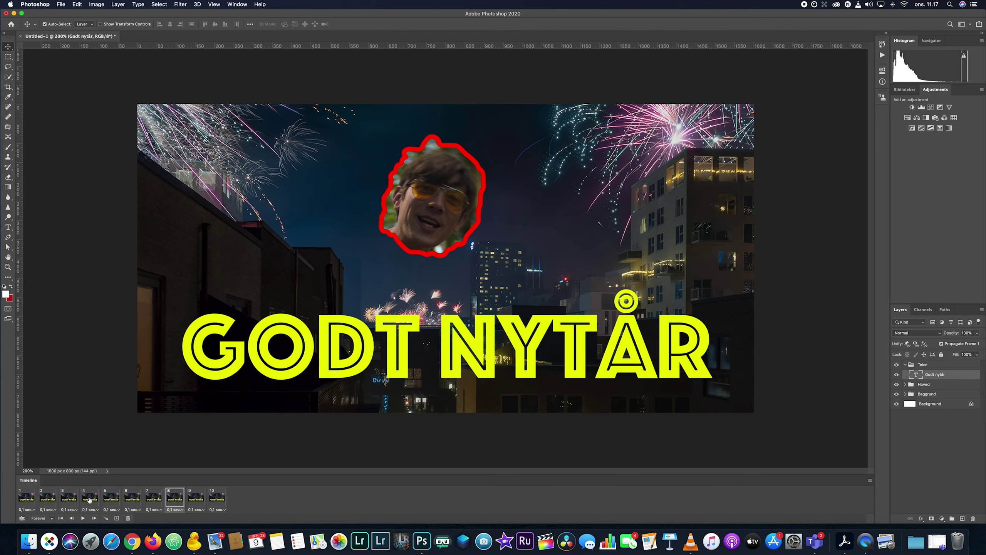
pyautogui.click(90, 500)
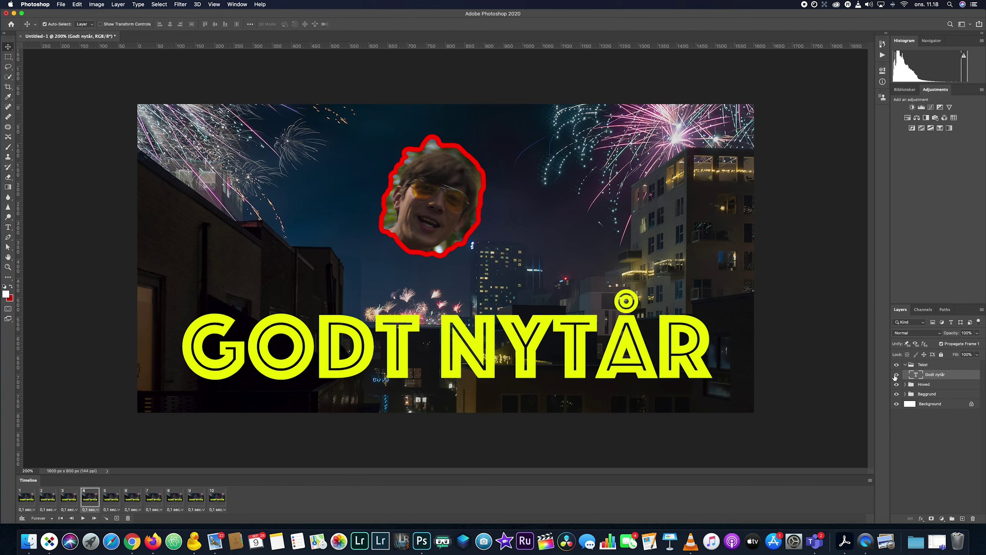
pyautogui.click(896, 374)
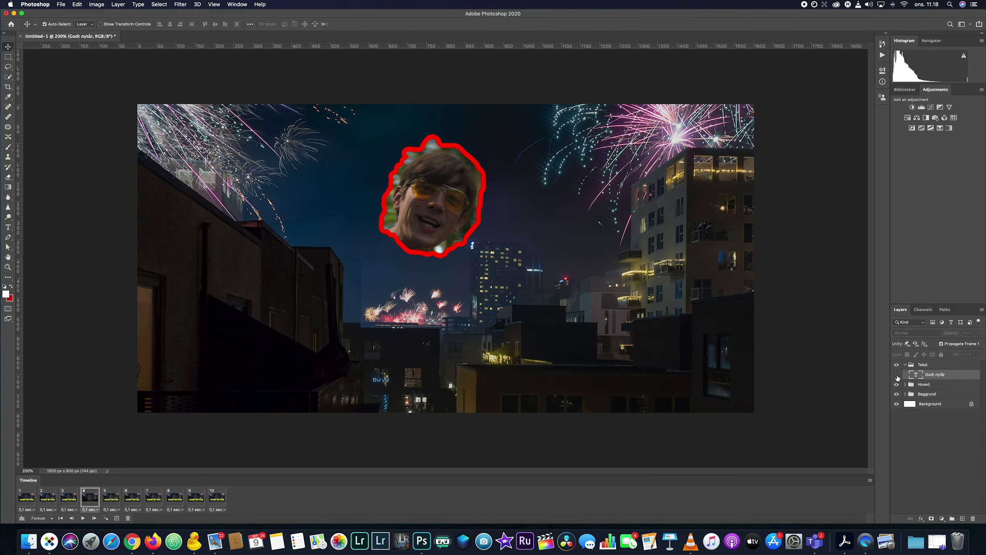
pyautogui.click(108, 502)
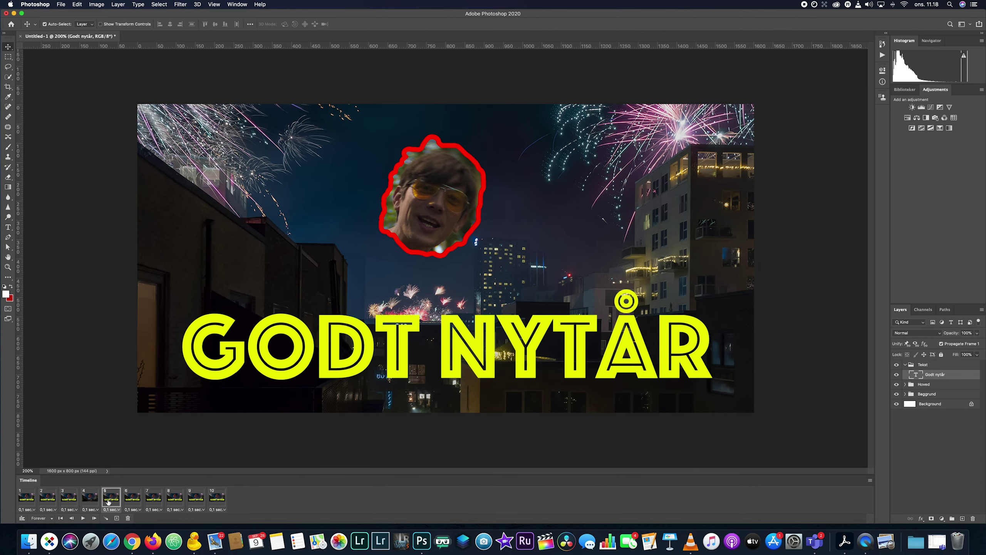
pyautogui.keyDown('shift'); pyautogui.click(151, 501); pyautogui.keyUp('shift')
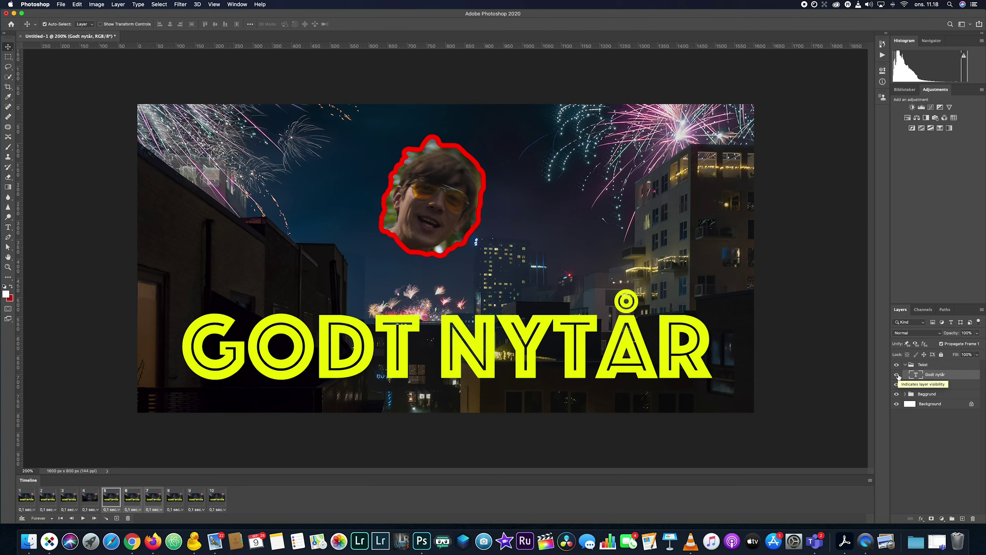
pyautogui.click(896, 374)
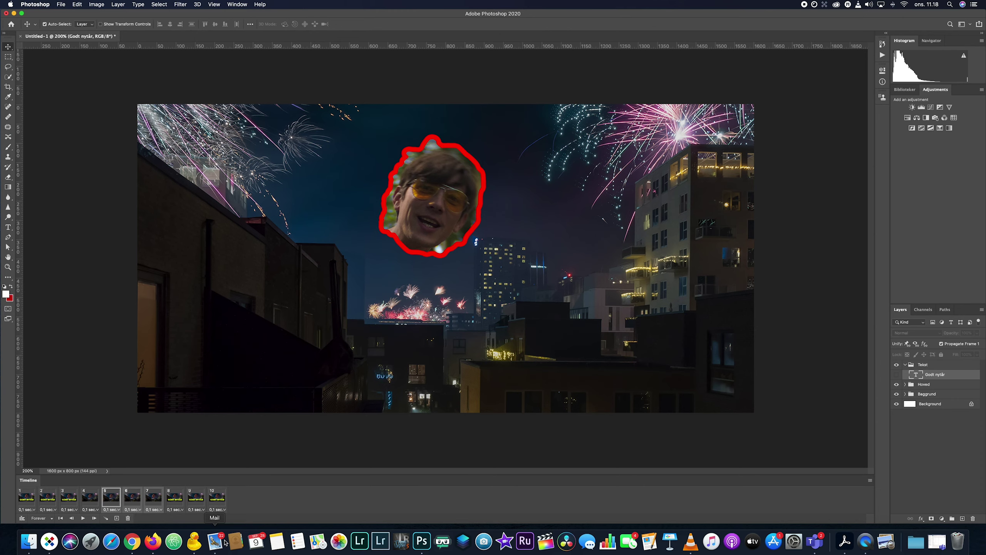
pyautogui.click(83, 518)
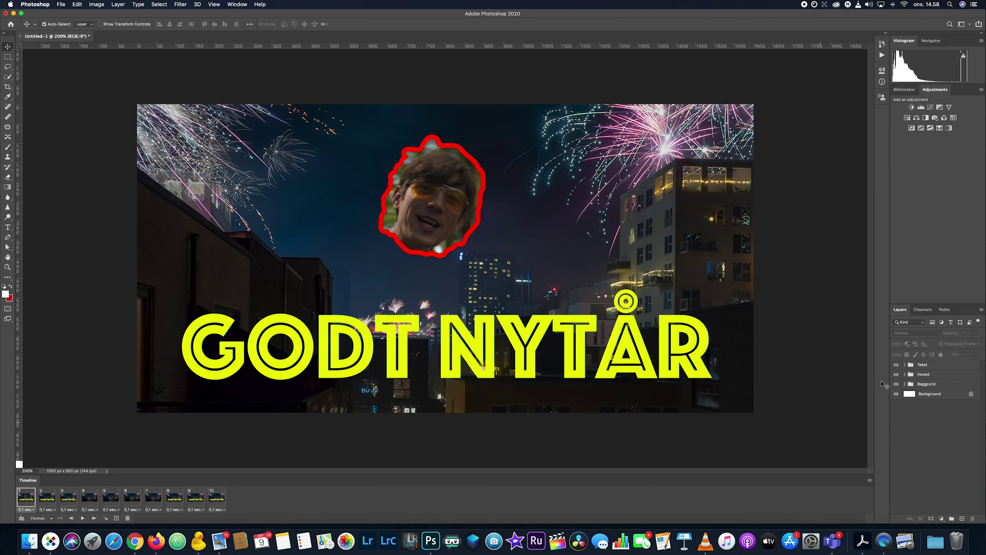
# Expand the Hoved group, select its hoved layer and start renaming it 0/360
pyautogui.click(906, 375)
pyautogui.click(904, 374)
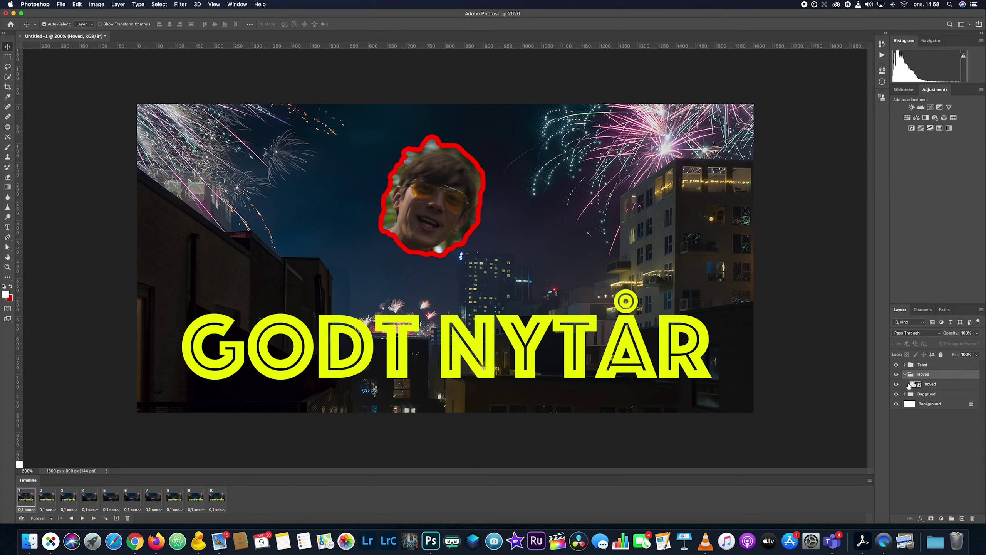
pyautogui.click(928, 385)
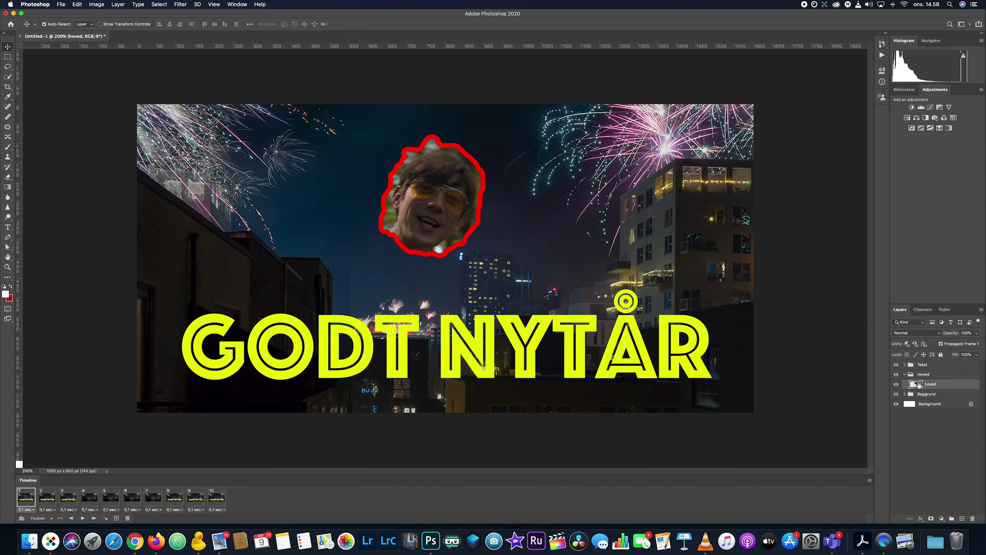
pyautogui.doubleClick(930, 384)
pyautogui.write('0/360')
# Confirm the name 0/360 and duplicate the head layer into copies named 36 and 72
pyautogui.press('Return')
pyautogui.rightClick(935, 385)
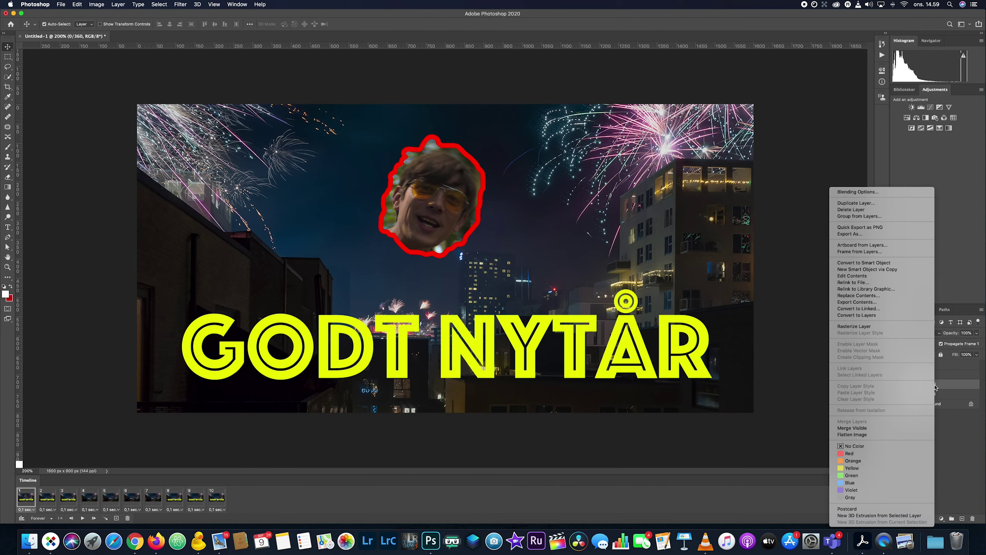
pyautogui.click(856, 202)
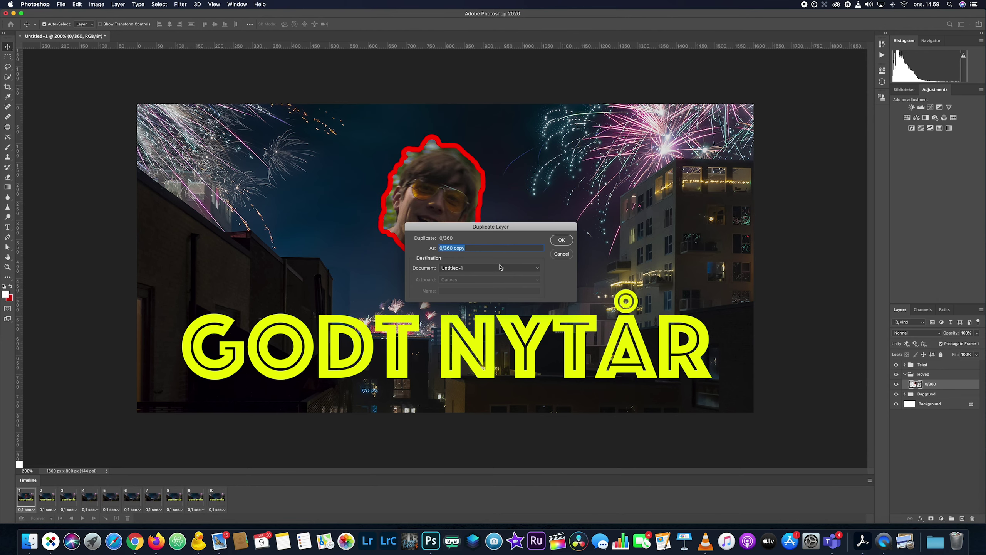
pyautogui.write('36')
pyautogui.press('Return')
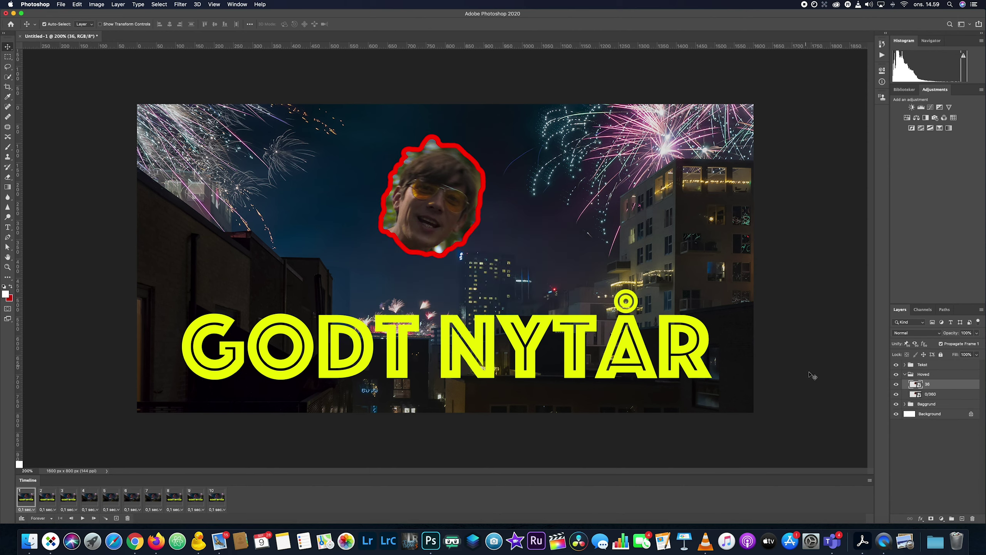
pyautogui.rightClick(931, 386)
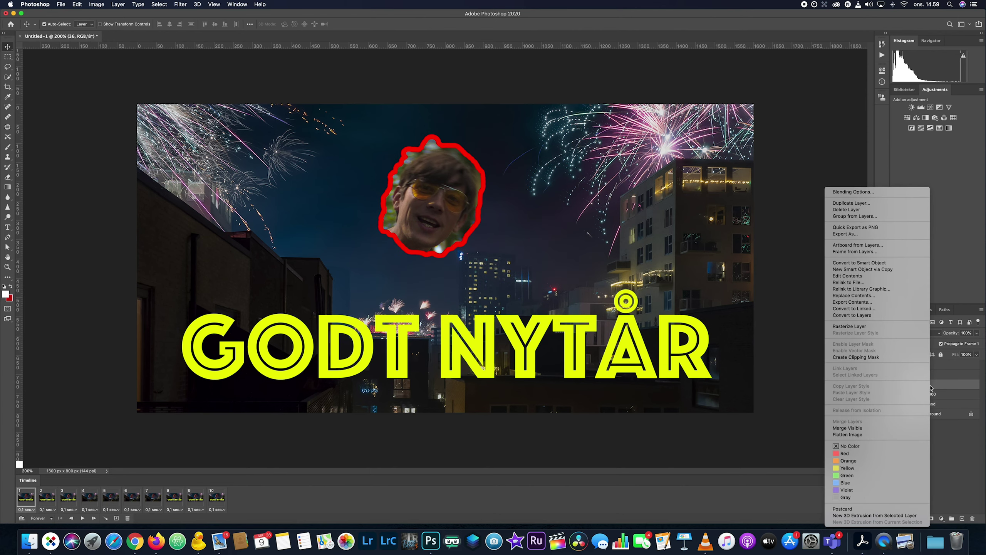
pyautogui.click(848, 203)
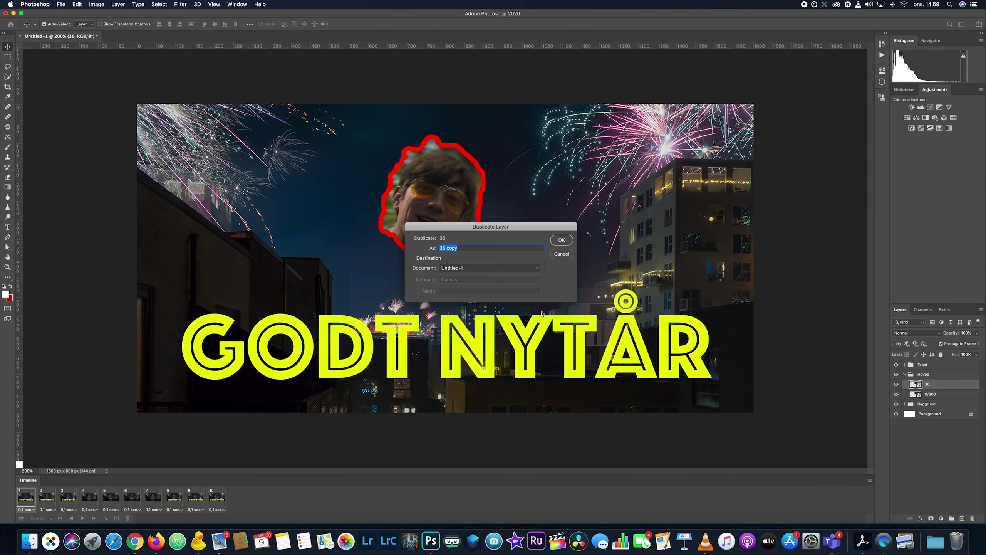
pyautogui.write('72')
pyautogui.press('Return')
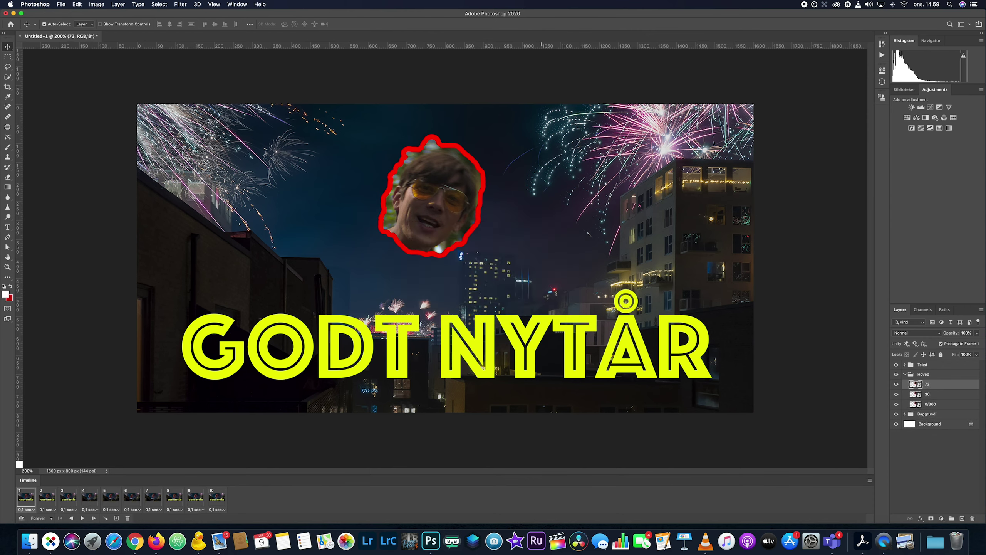
# Add further head-layer copies named 108, 144 and 180
pyautogui.rightClick(933, 385)
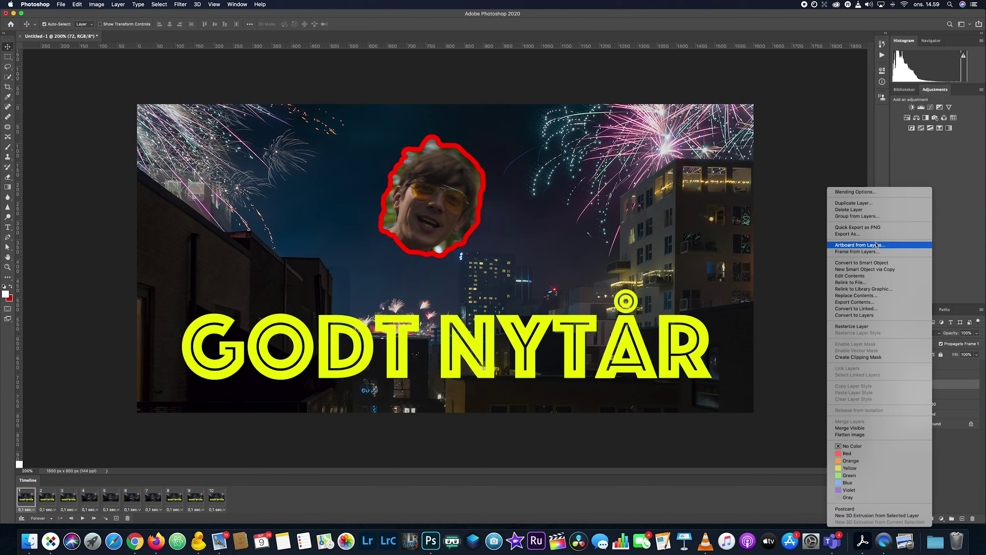
pyautogui.click(850, 202)
pyautogui.write('108')
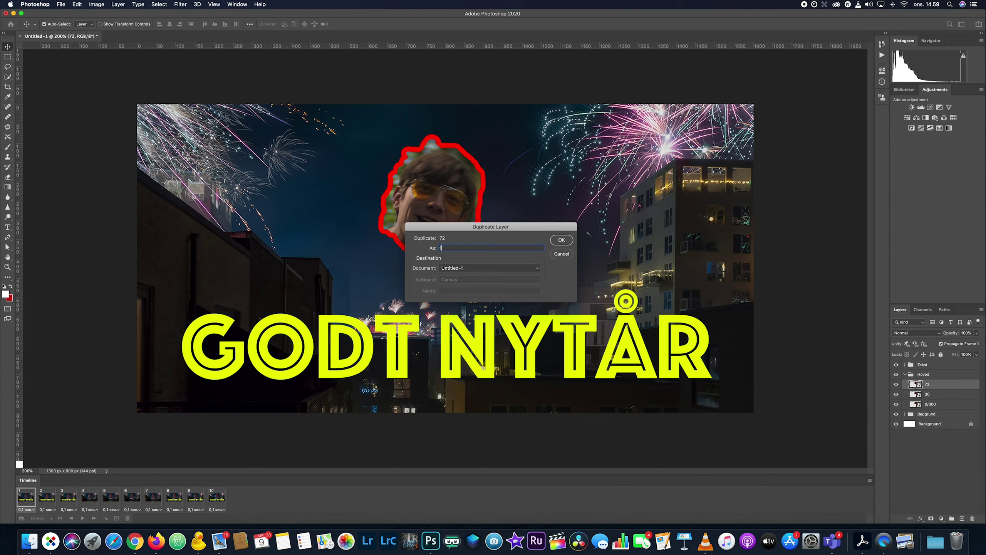
pyautogui.press('Return')
pyautogui.rightClick(939, 391)
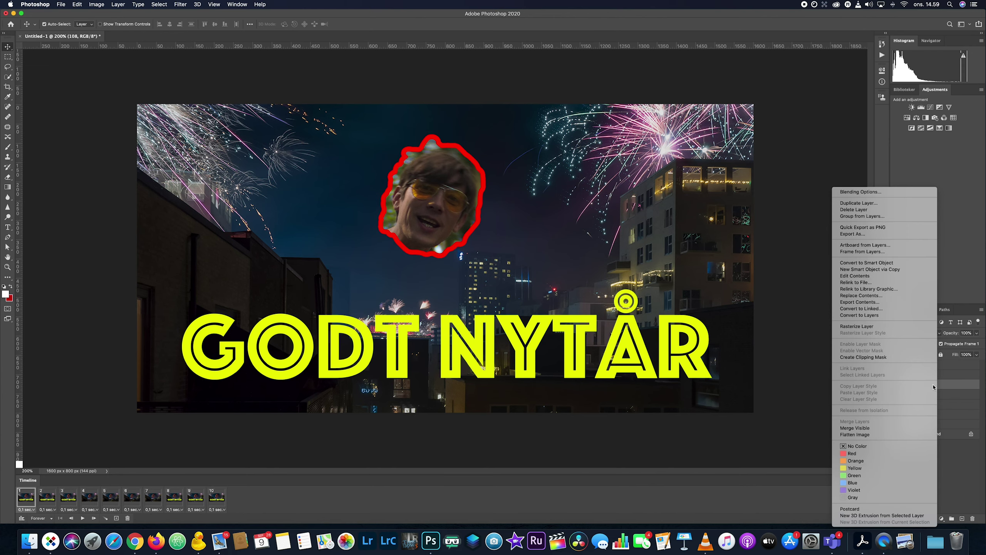
pyautogui.click(854, 203)
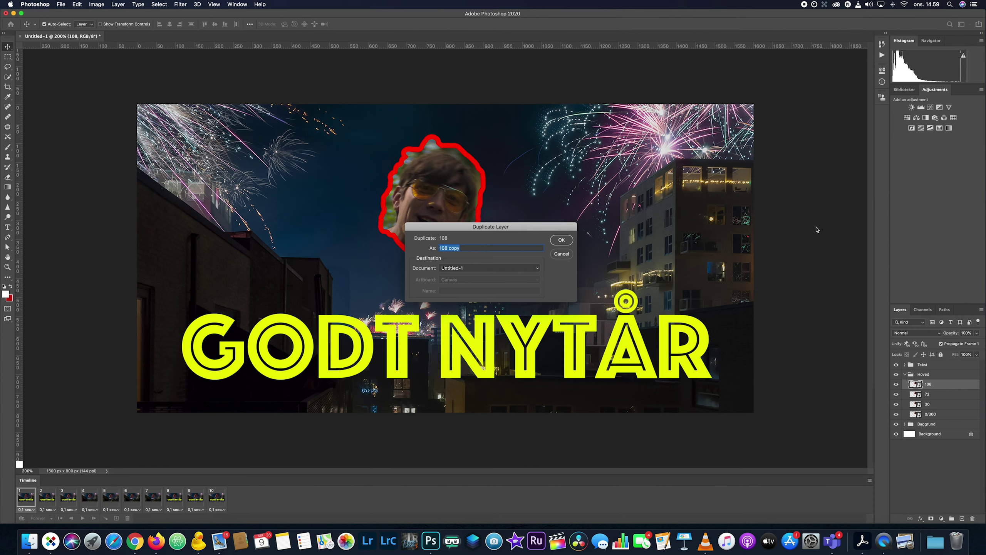
pyautogui.write('144')
pyautogui.press('Return')
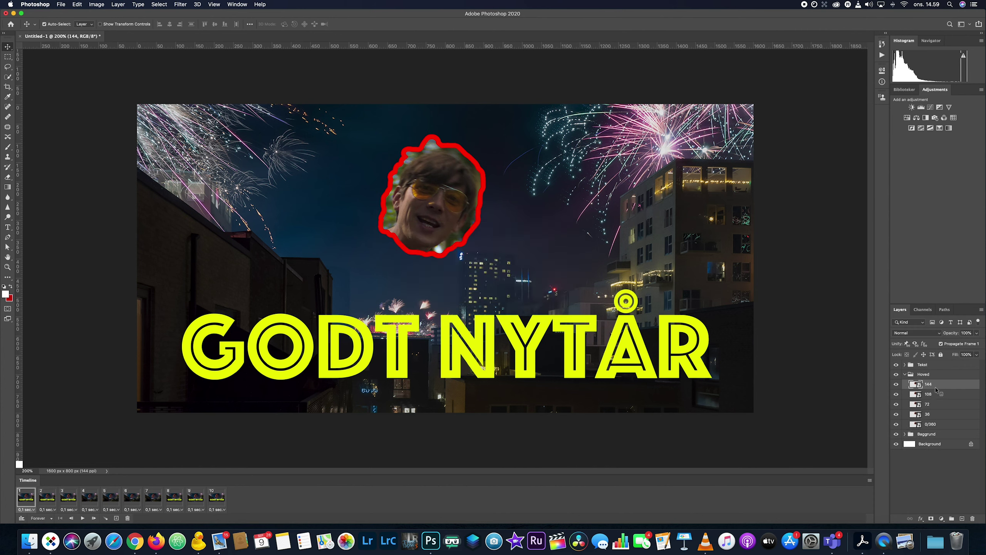
pyautogui.rightClick(936, 389)
pyautogui.click(854, 203)
pyautogui.write('180')
pyautogui.press('Return')
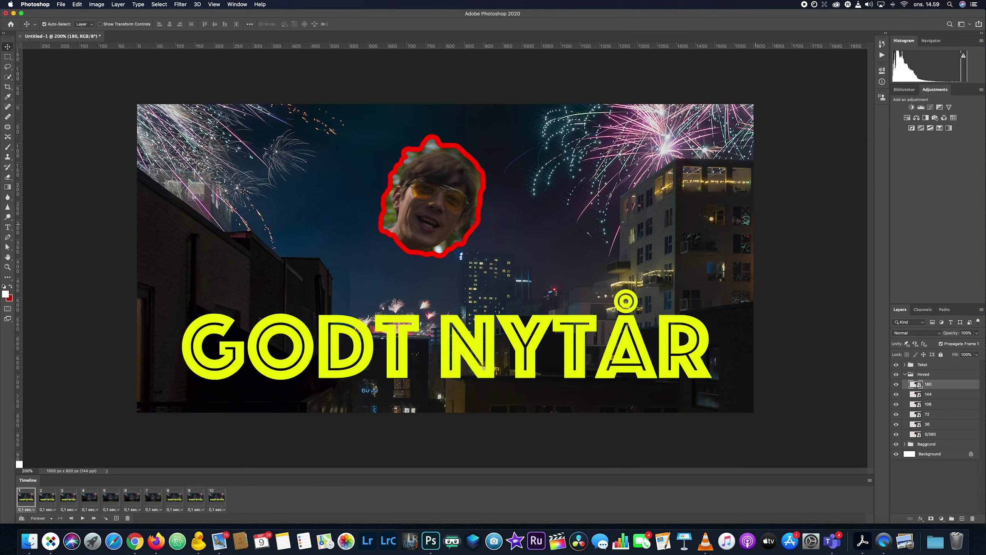
# Duplicate the top head layer into copies named -144 and -108
pyautogui.rightClick(937, 387)
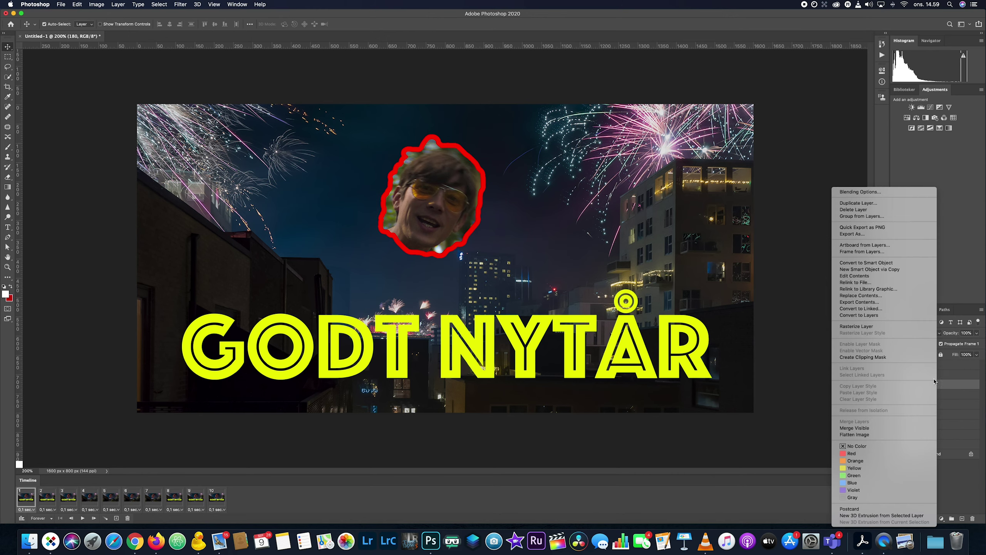
pyautogui.click(870, 202)
pyautogui.write('-144')
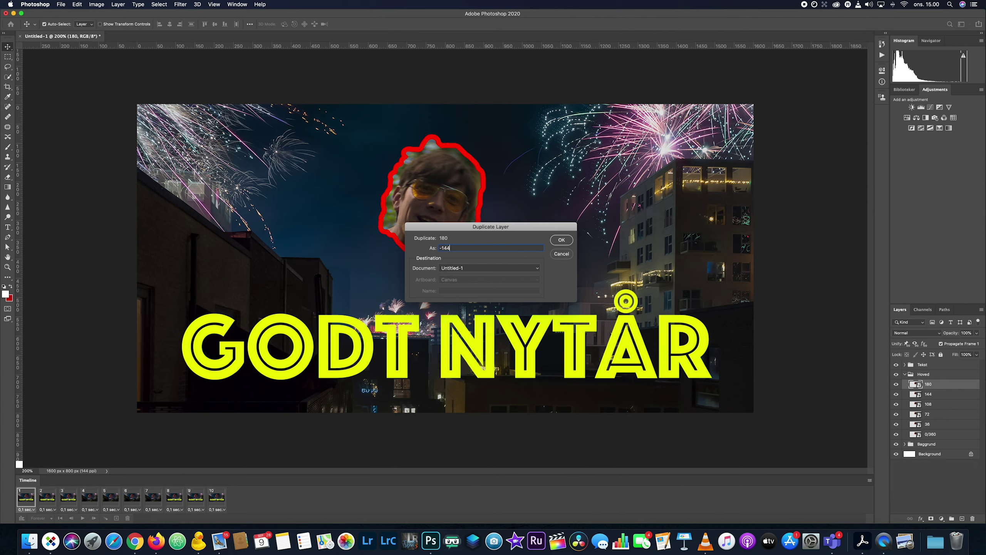
pyautogui.press('Return')
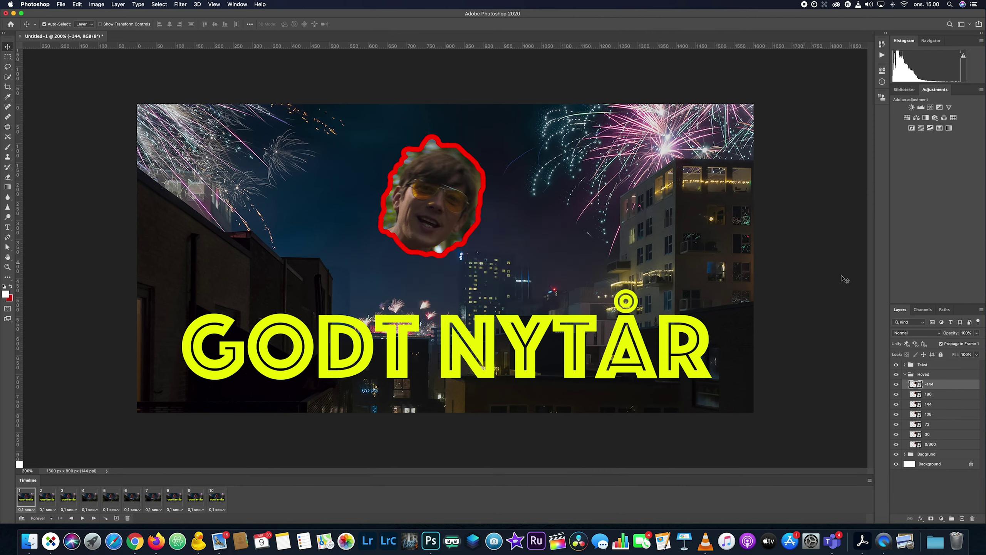
pyautogui.rightClick(940, 385)
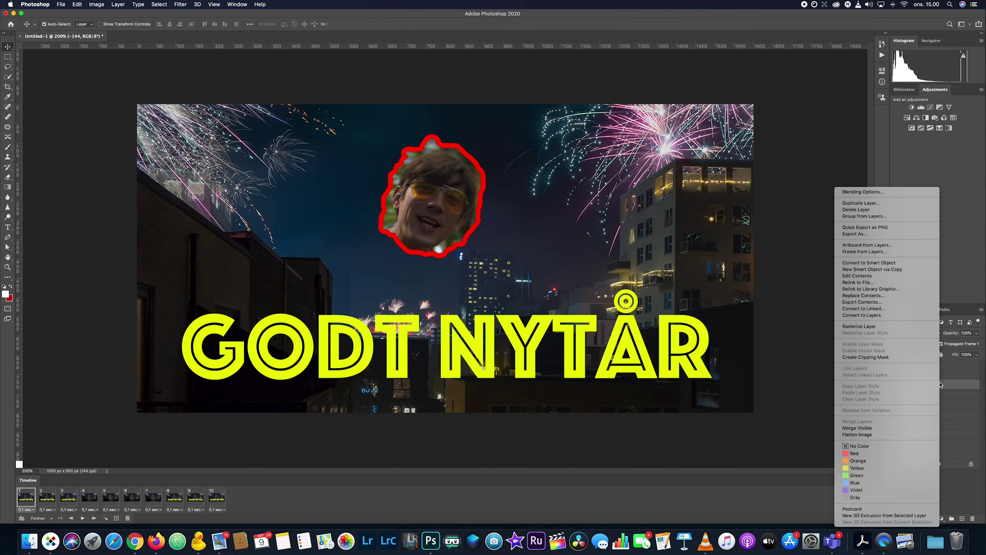
pyautogui.click(874, 203)
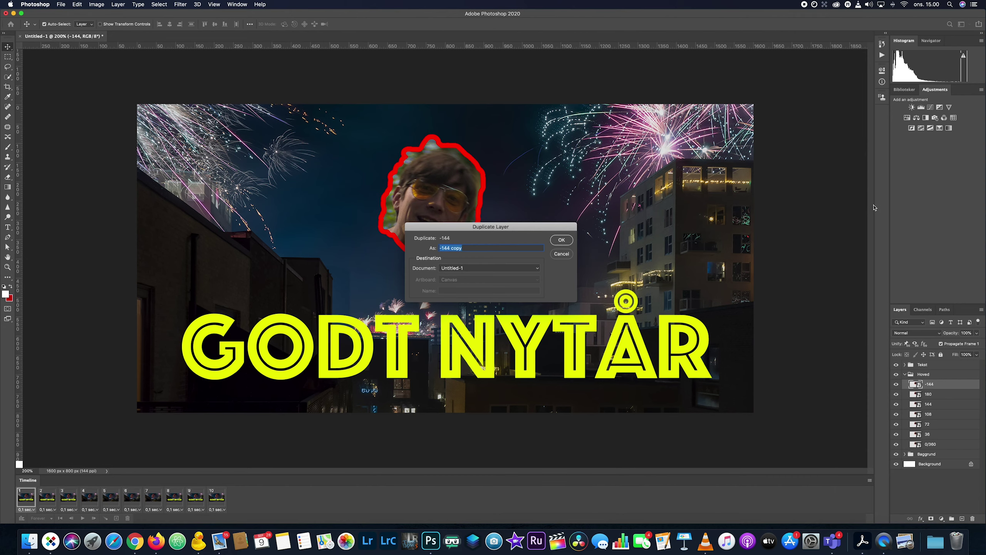
pyautogui.write('-108')
pyautogui.press('Return')
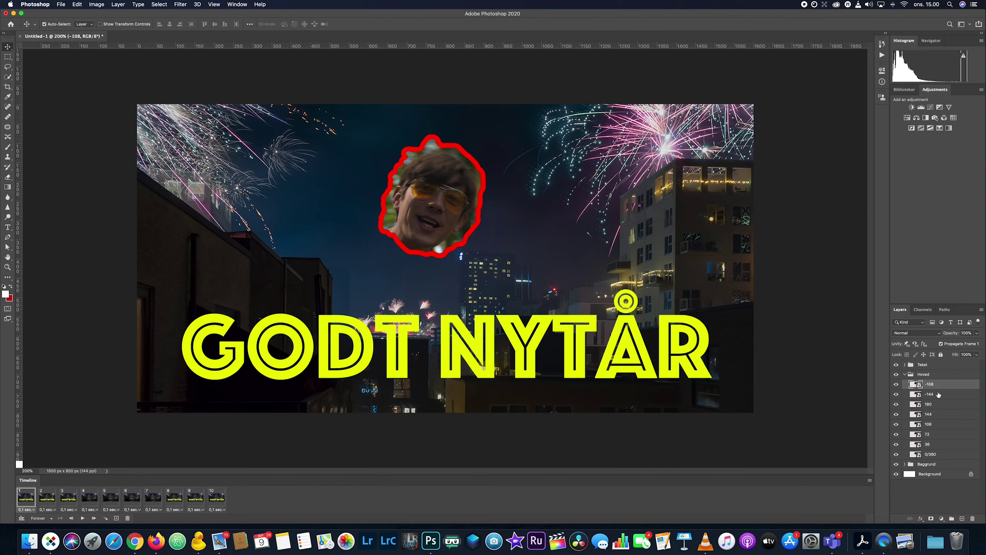
# Add two more head-layer copies named -72 and -36
pyautogui.rightClick(937, 390)
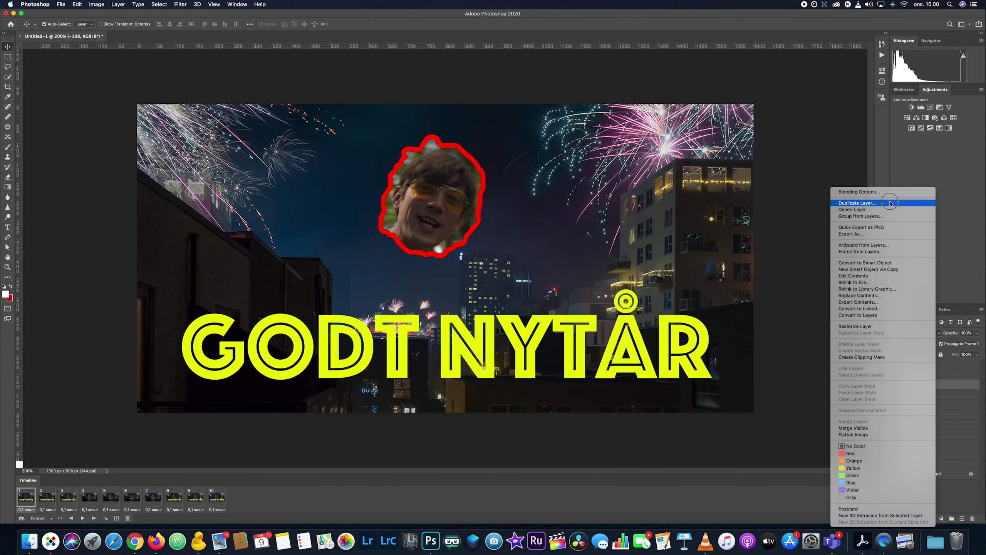
pyautogui.click(873, 203)
pyautogui.write('-72')
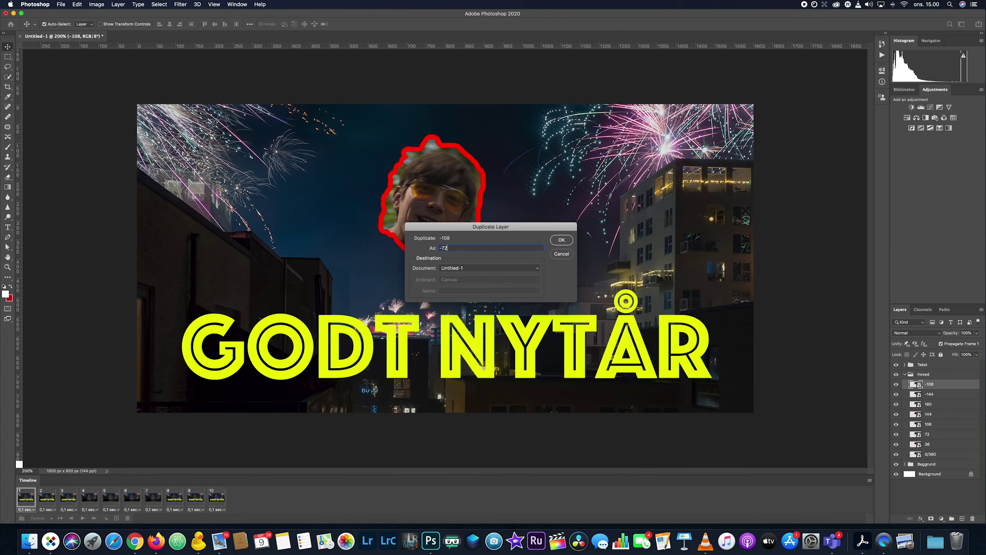
pyautogui.press('Return')
pyautogui.rightClick(944, 385)
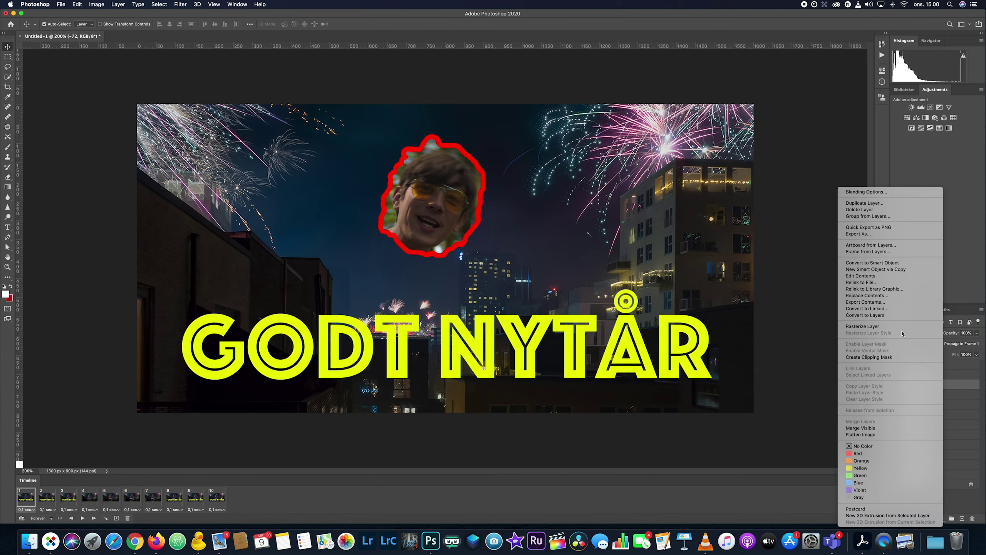
pyautogui.click(863, 202)
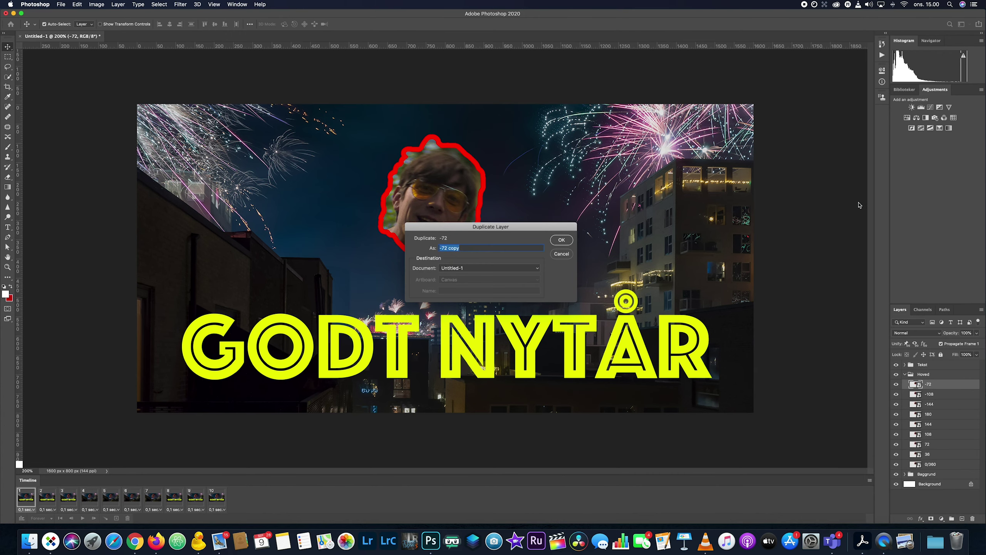
pyautogui.write('-36')
pyautogui.press('Return')
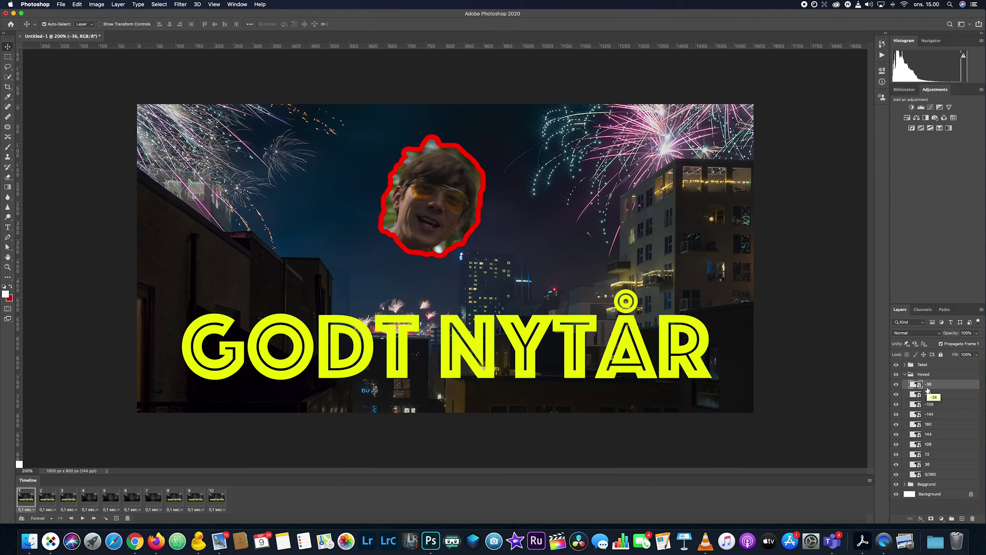
# Rotate the head in layer 36 by 36° with Free Transform
pyautogui.click(943, 474)
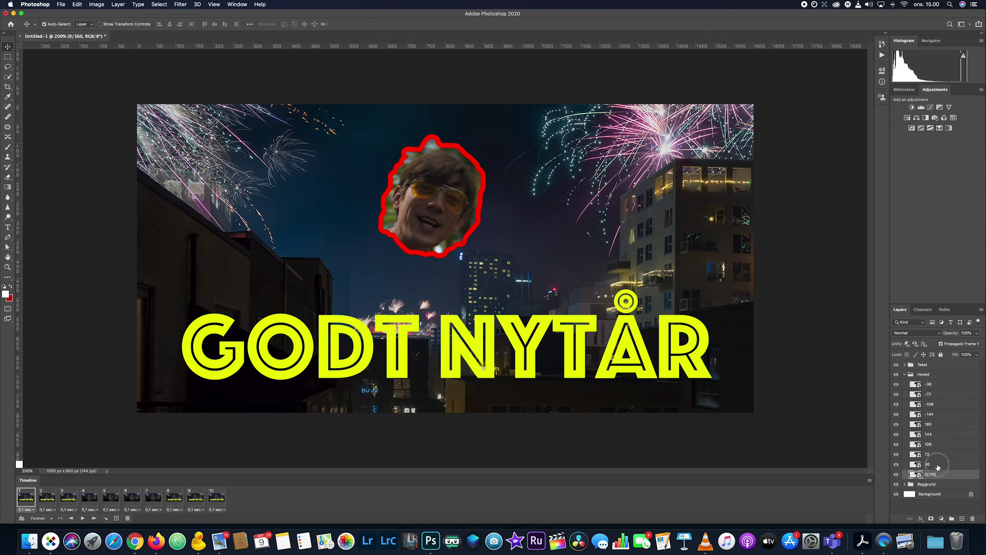
pyautogui.click(938, 464)
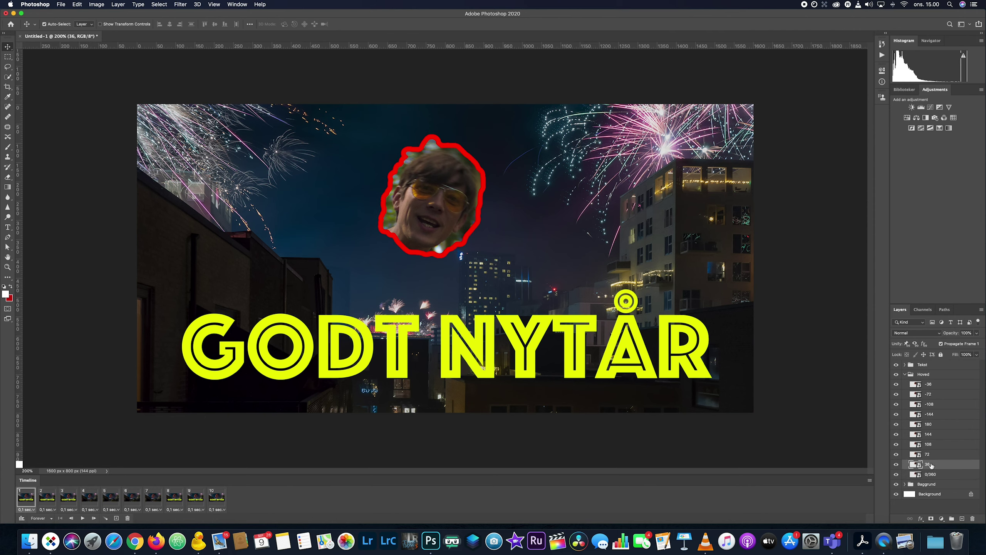
pyautogui.click(95, 3)
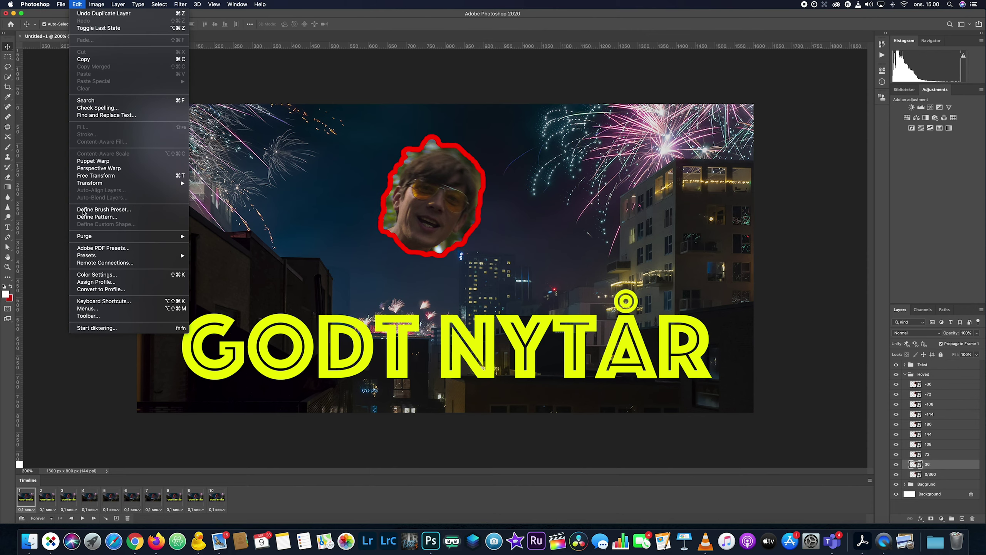
pyautogui.click(106, 177)
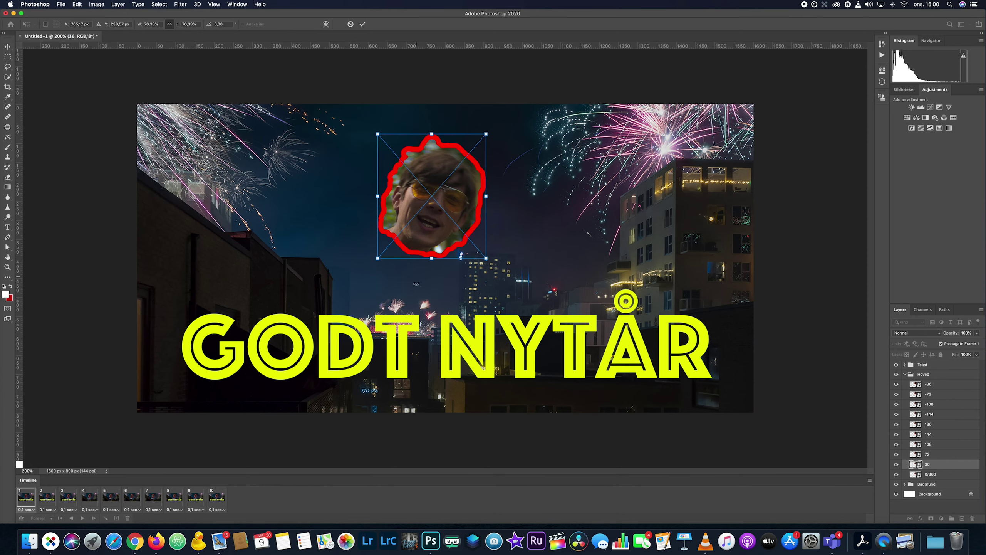
pyautogui.click(227, 25)
pyautogui.write('36')
pyautogui.press('Return')
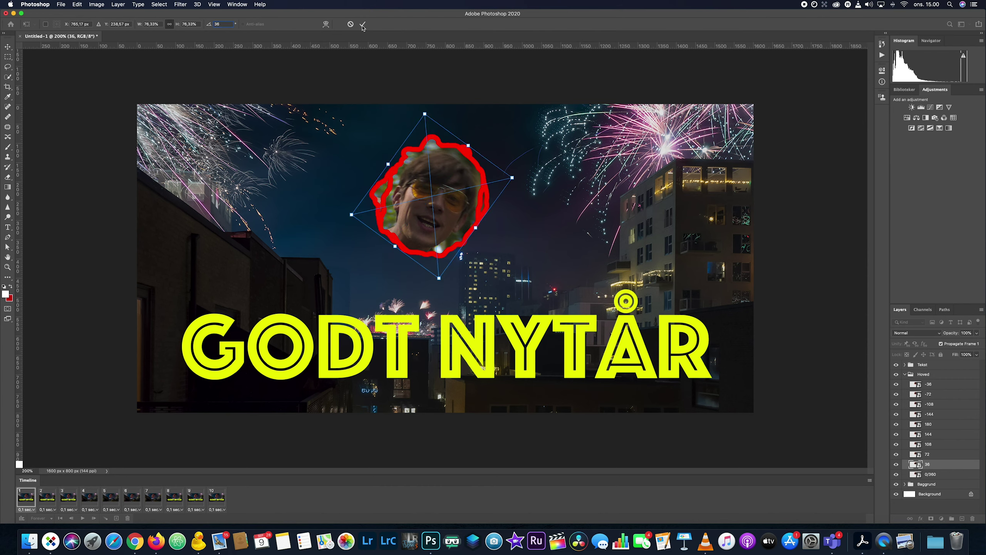
pyautogui.click(362, 24)
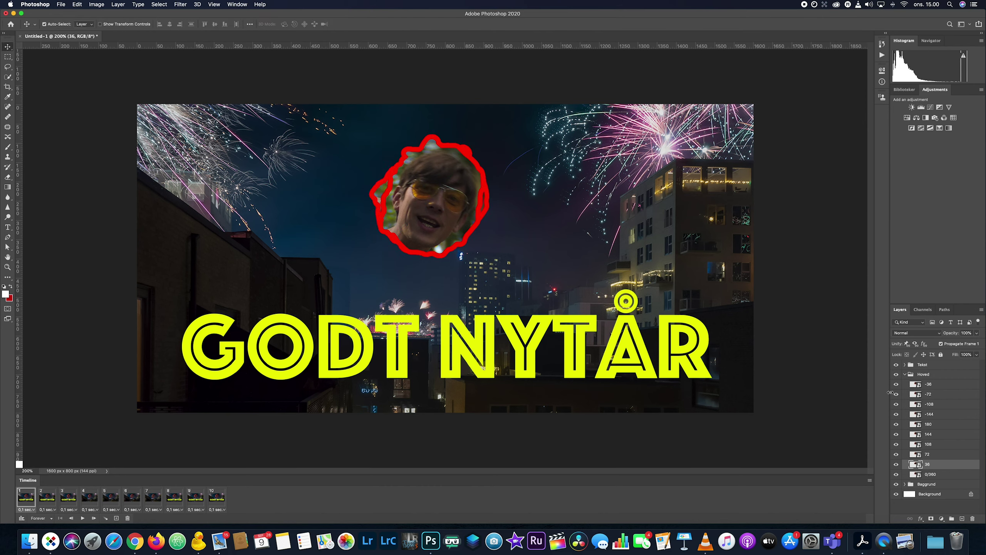
# Select layer 72 and begin a Free Transform to edit its rotation angle
pyautogui.click(933, 456)
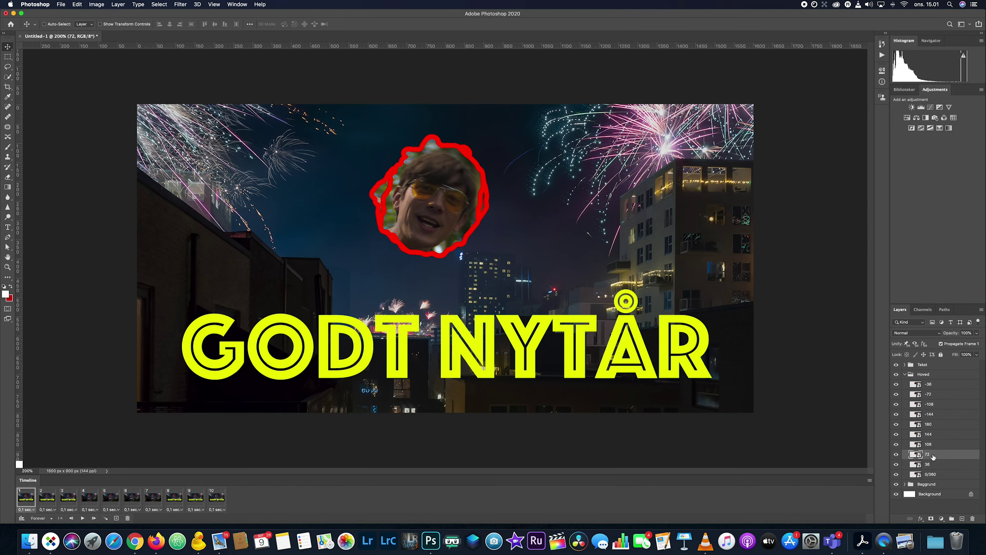
pyautogui.press('cmd+t')
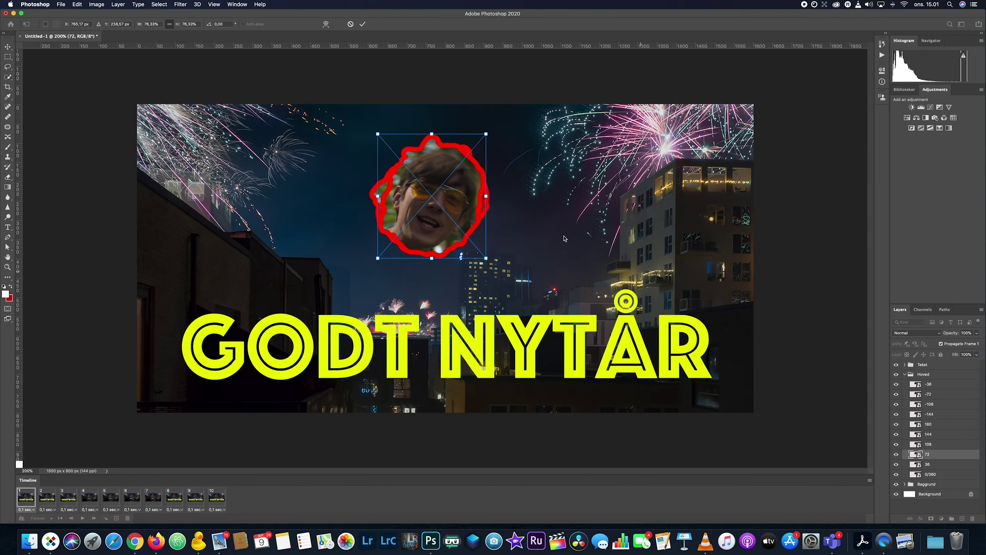
pyautogui.click(223, 24)
# Finish rotating layer 72 by 72°, then rotate the 108 face copy by 108°
pyautogui.write('72')
pyautogui.click(362, 24)
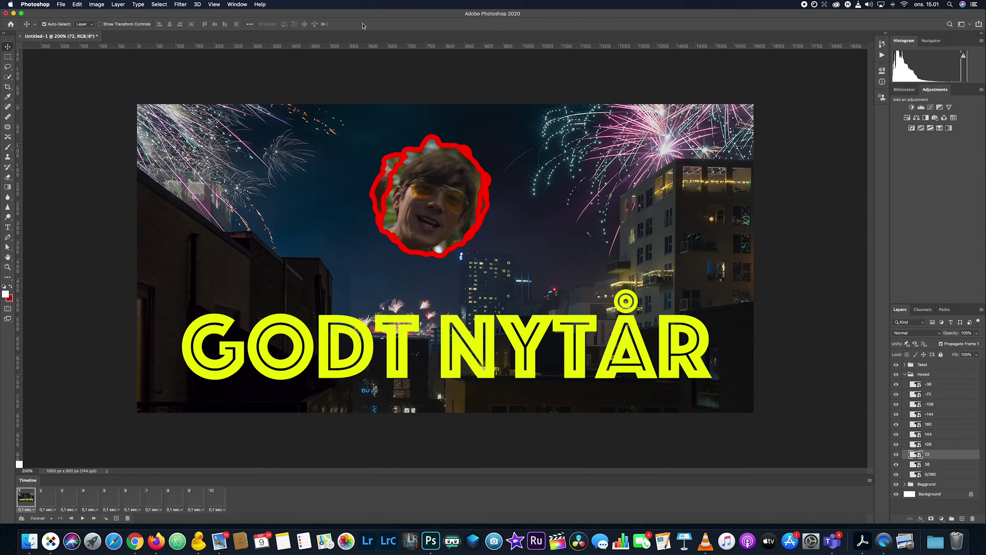
pyautogui.click(937, 446)
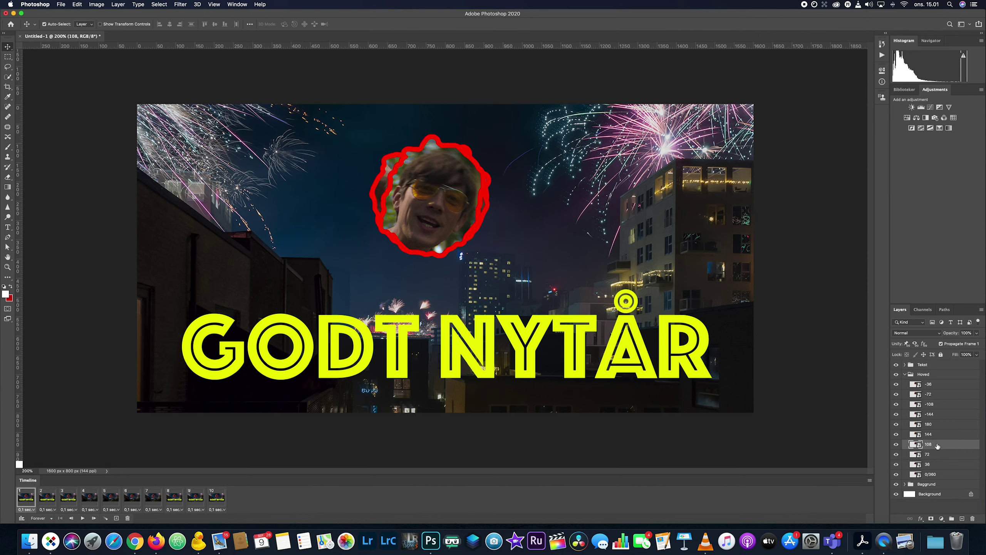
pyautogui.hotkey('ctrl', 'i')
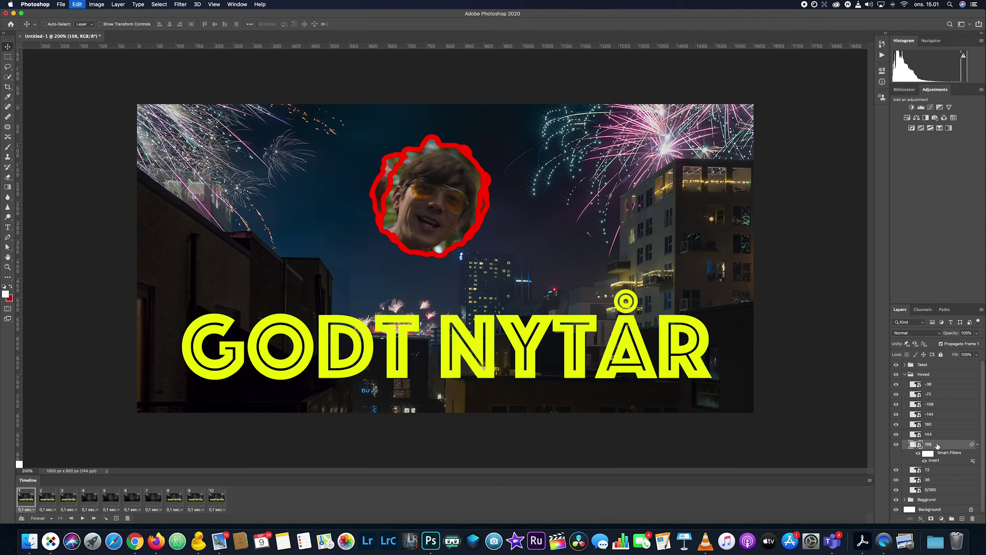
pyautogui.click(937, 446)
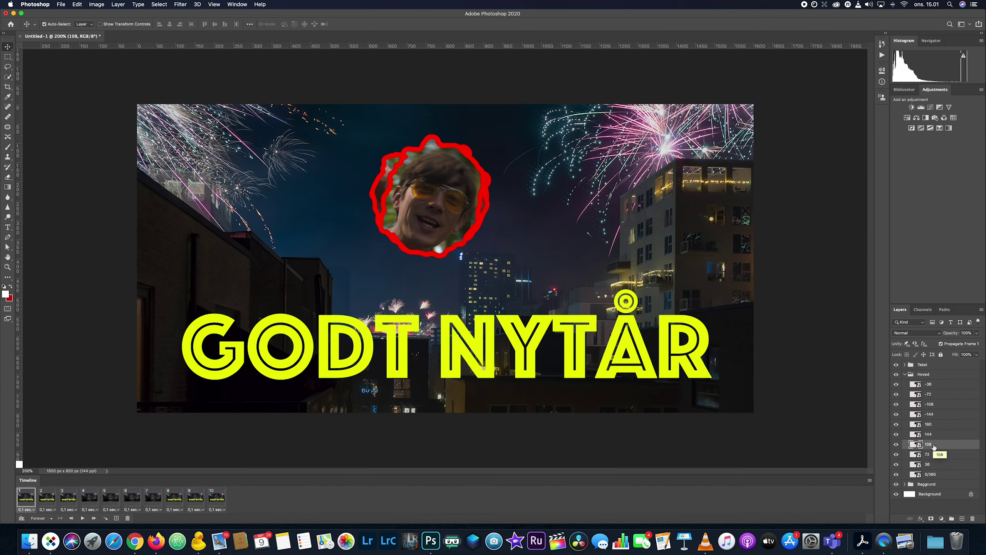
pyautogui.press('super+t')
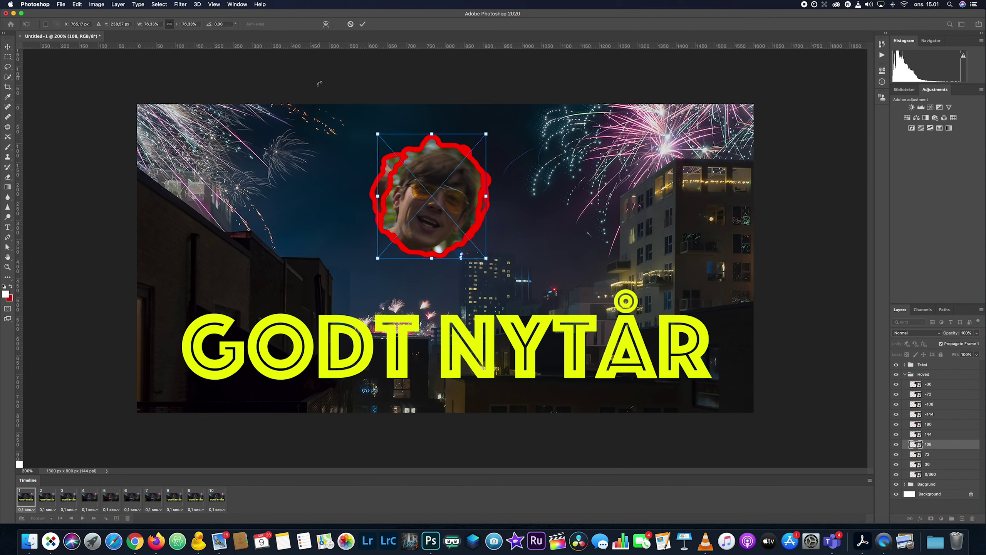
pyautogui.click(227, 25)
pyautogui.write('108')
pyautogui.press('Return')
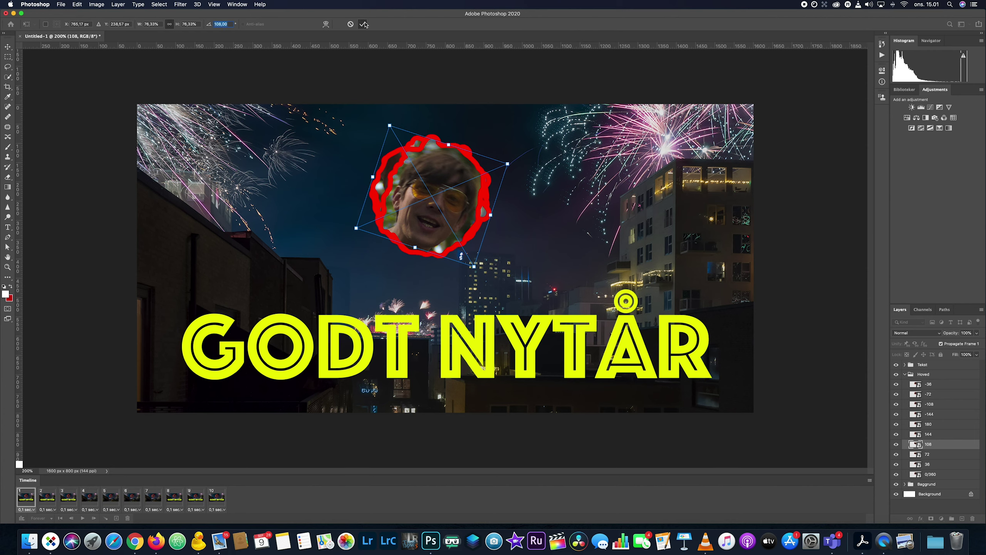
pyautogui.click(364, 25)
# Rotate the 144 and 180 face copies by 144° and 180°
pyautogui.click(948, 435)
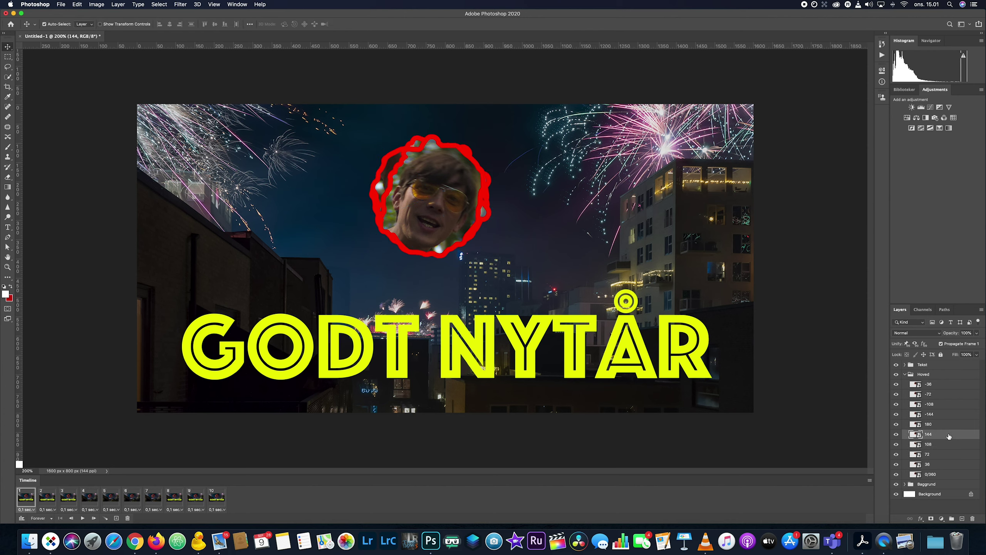
pyautogui.press('super+t')
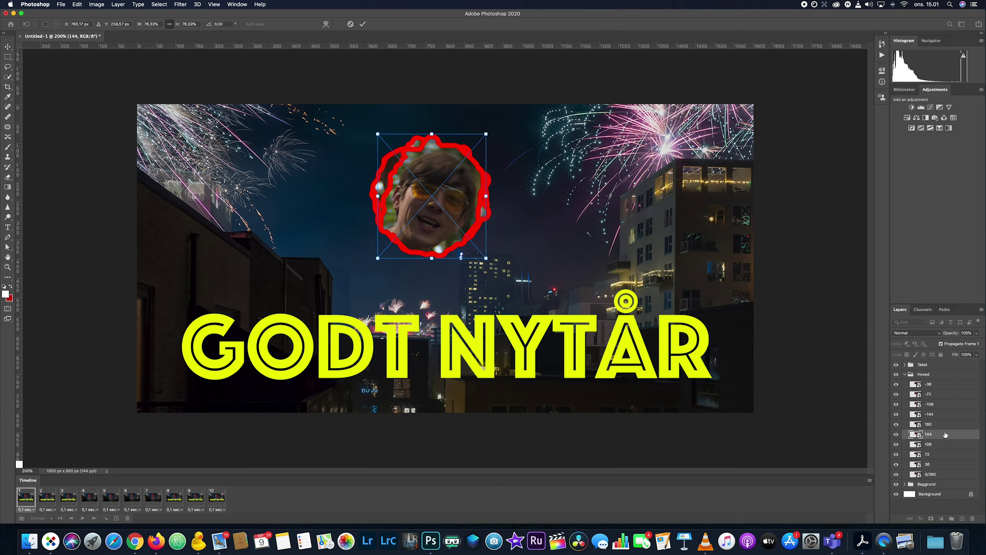
pyautogui.doubleClick(225, 24)
pyautogui.write('144')
pyautogui.press('Return')
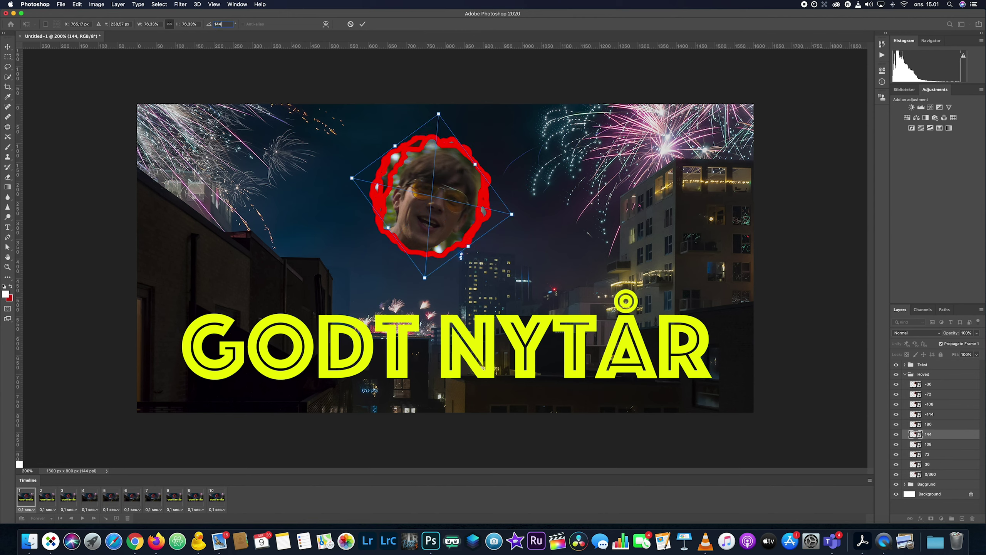
pyautogui.click(362, 24)
pyautogui.click(936, 424)
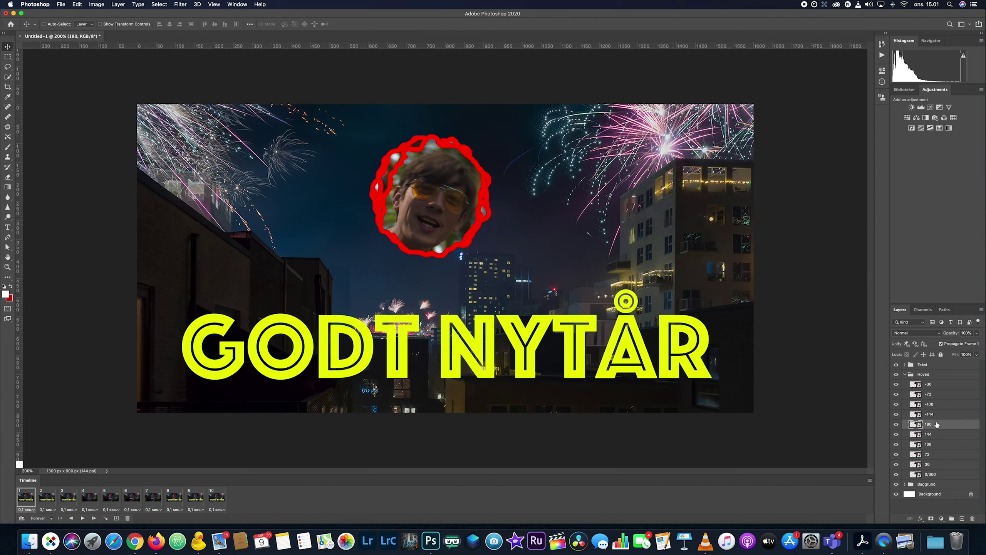
pyautogui.press('super+t')
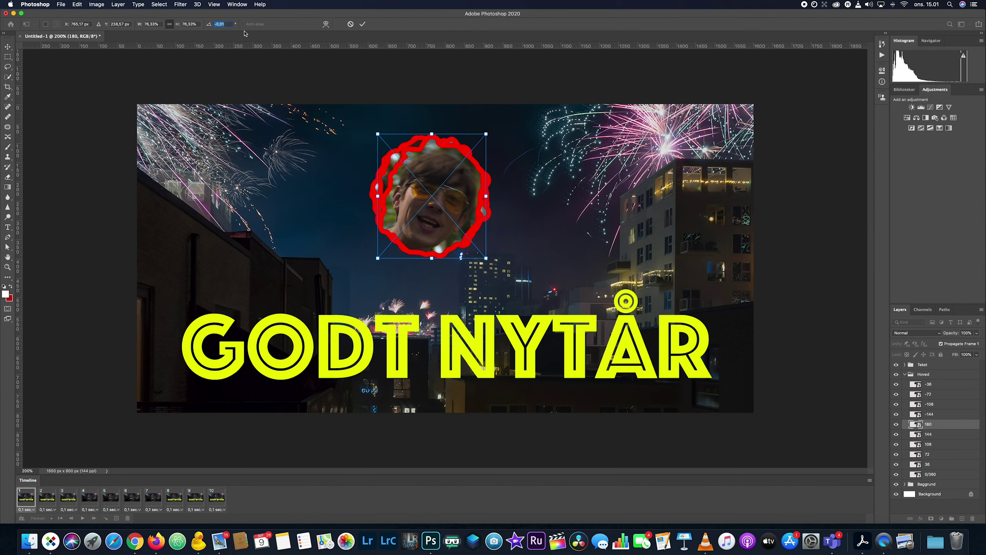
pyautogui.write('180')
pyautogui.click(362, 24)
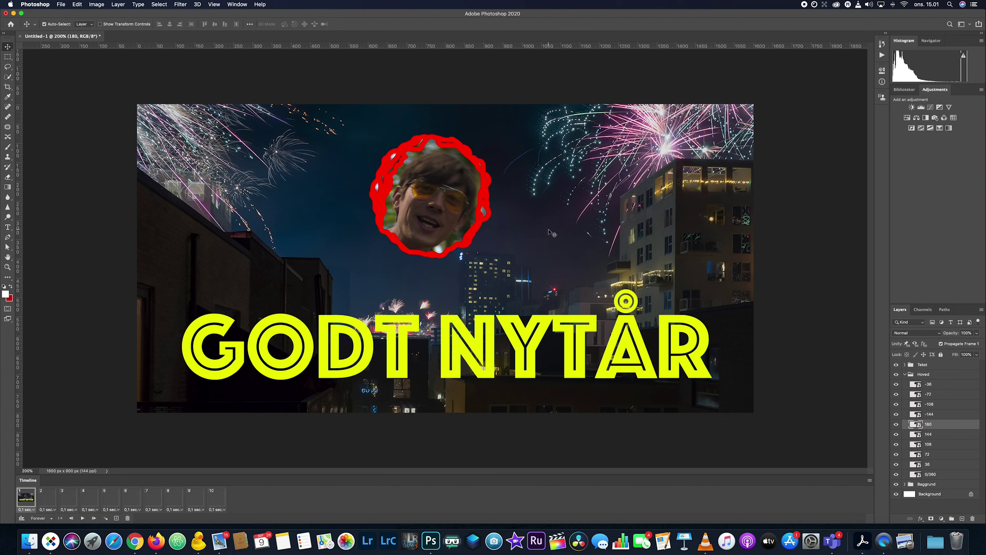
# Rotate the -144 and -108 face copies by -144° and -108°
pyautogui.click(940, 415)
pyautogui.press('super+t')
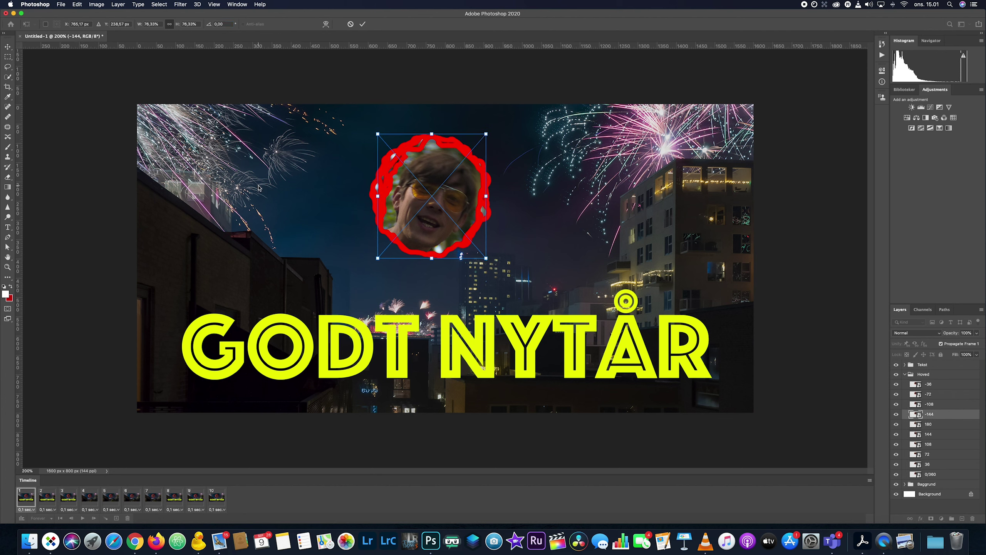
pyautogui.click(227, 23)
pyautogui.write('-144')
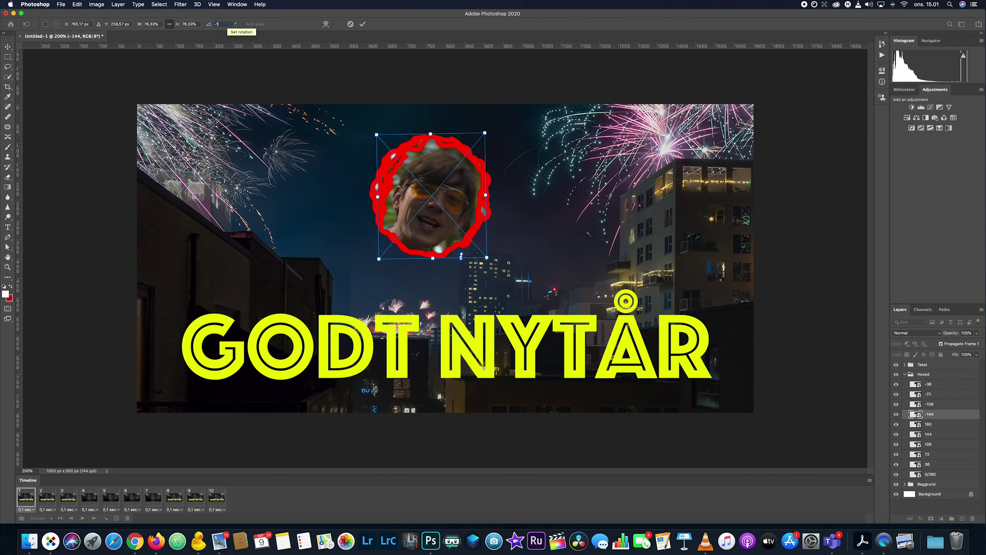
pyautogui.click(362, 24)
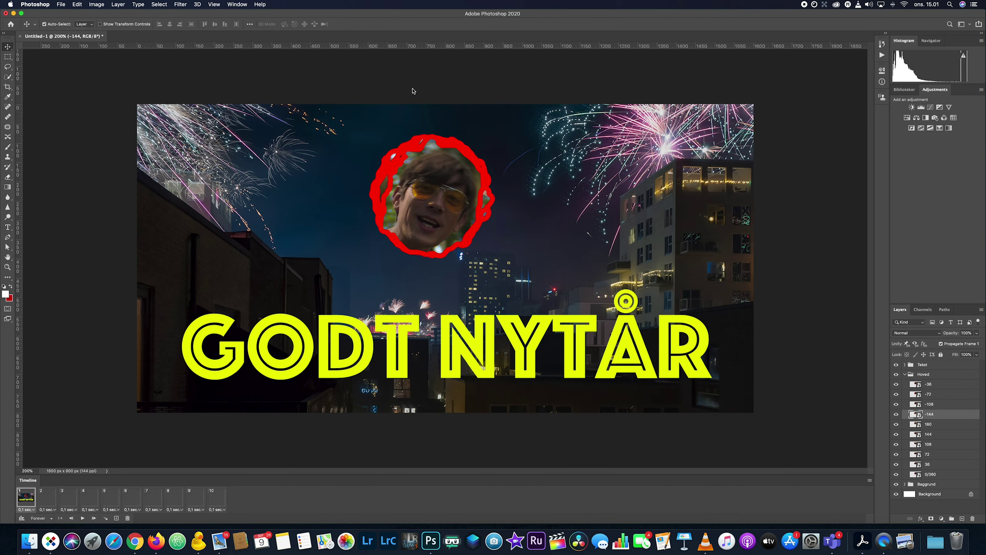
pyautogui.click(949, 404)
pyautogui.press('super+t')
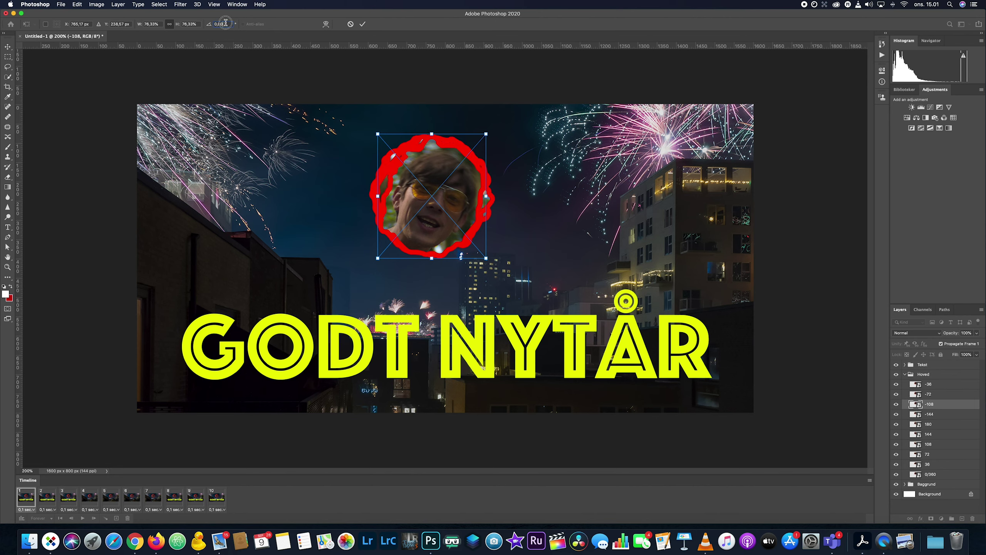
pyautogui.click(220, 24)
pyautogui.write('-108')
pyautogui.press('Return')
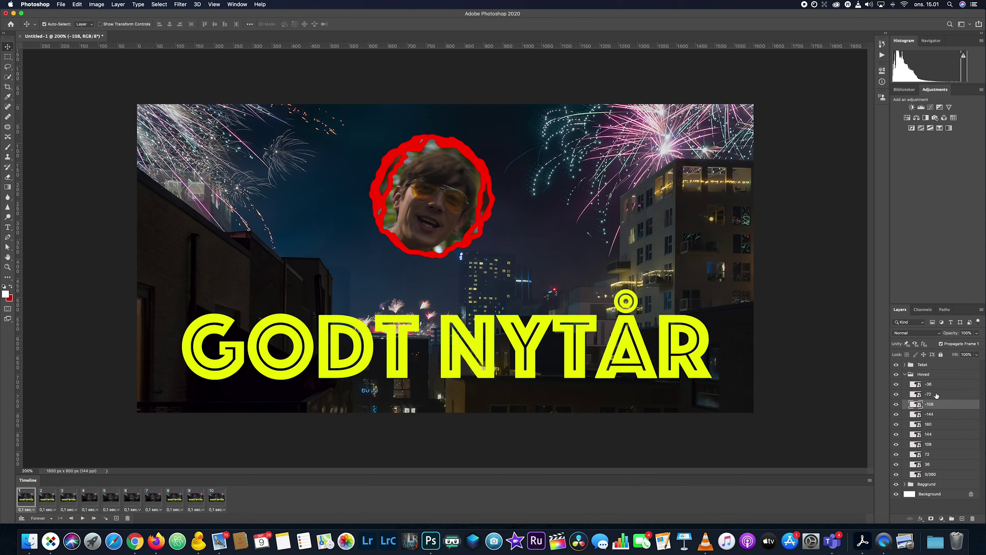
# Rotate the -72 and -36 face copies by -72° and -36°
pyautogui.hotkey('alt', ']')
pyautogui.press('super+t')
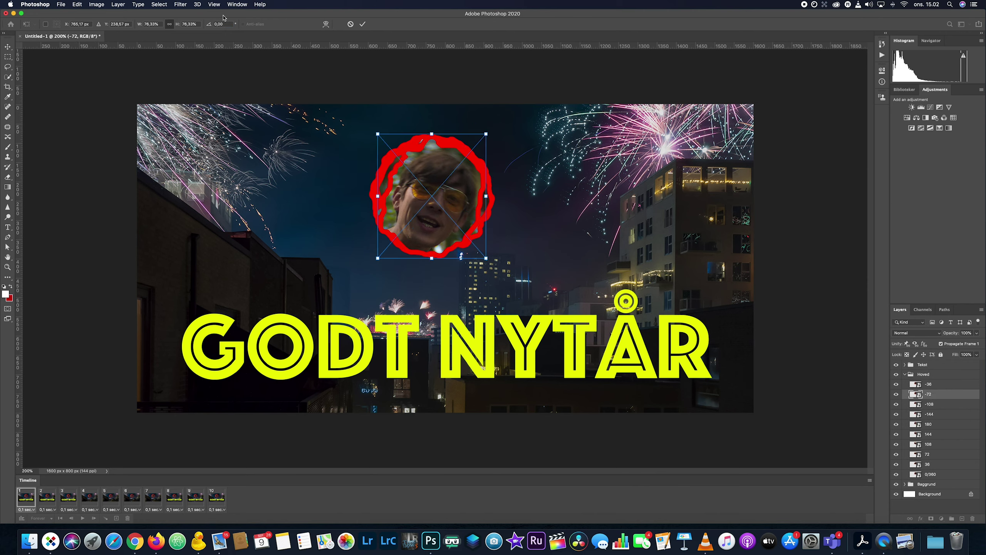
pyautogui.click(220, 24)
pyautogui.write('-72')
pyautogui.press('Return')
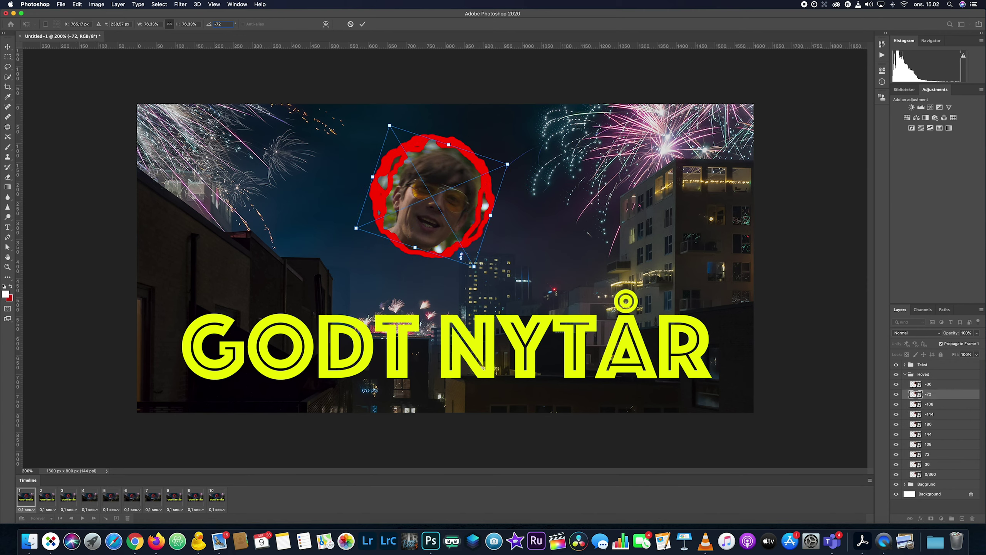
pyautogui.press('Return')
pyautogui.click(947, 384)
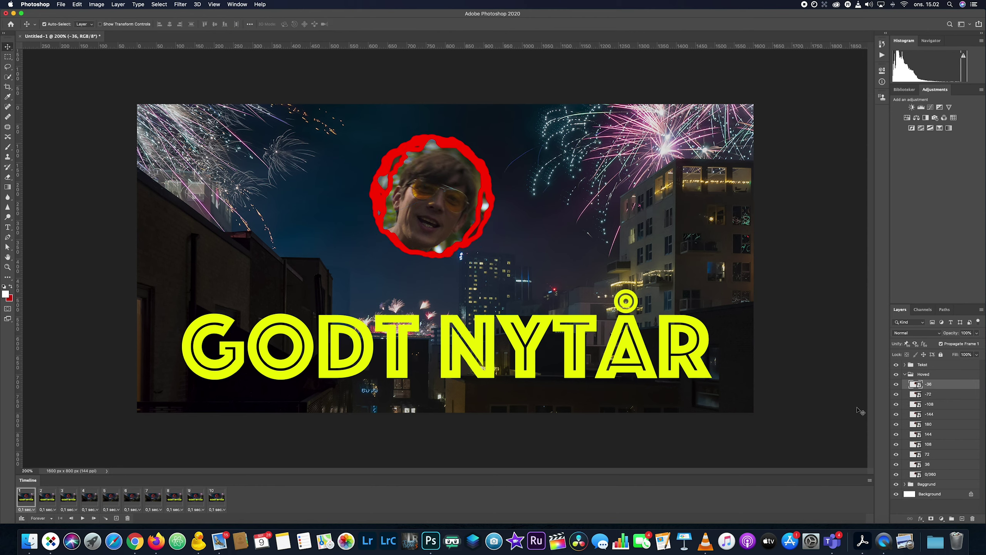
pyautogui.hotkey('ctrl', 't')
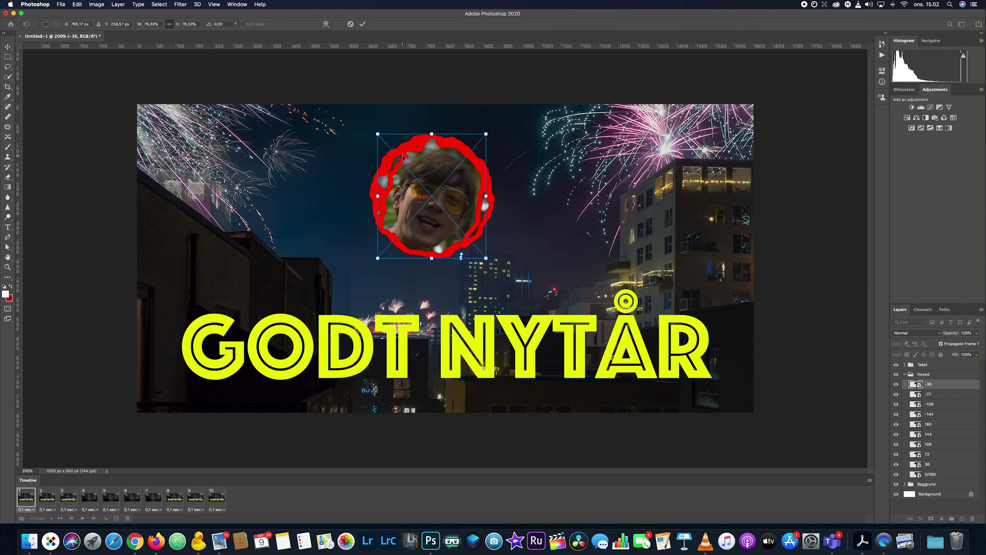
pyautogui.click(222, 24)
pyautogui.write('-36')
pyautogui.press('Return')
pyautogui.press('Return')
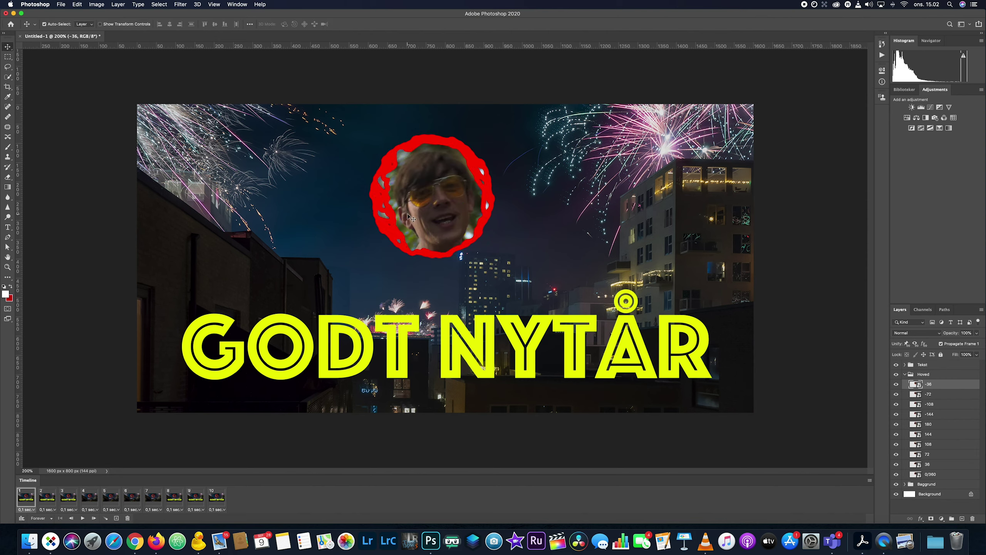
# Hide the head copies in all ten frames, leaving only the upright head in frame 1
pyautogui.keyDown('shift'); pyautogui.click(216, 497); pyautogui.keyUp('shift')
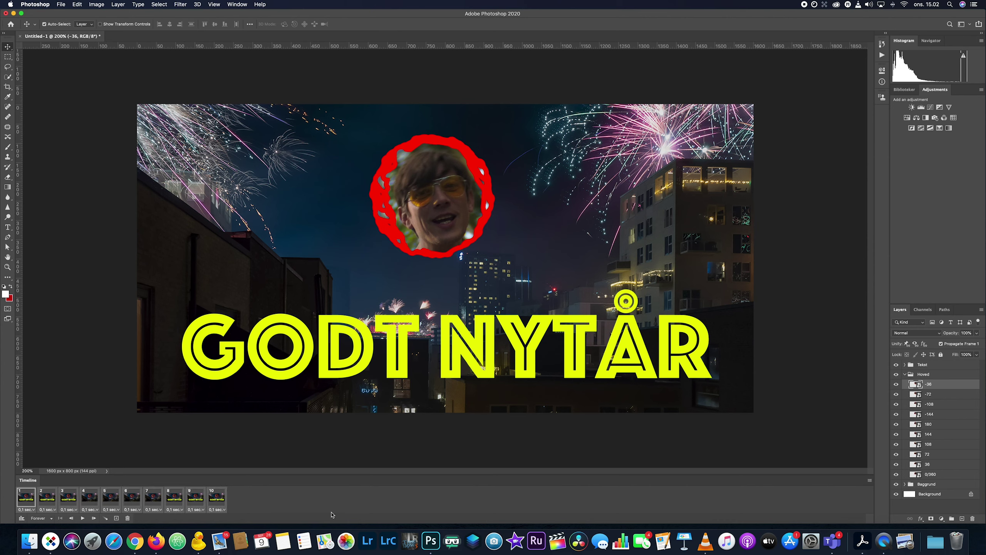
pyautogui.moveTo(897, 474); pyautogui.dragTo(896, 384)
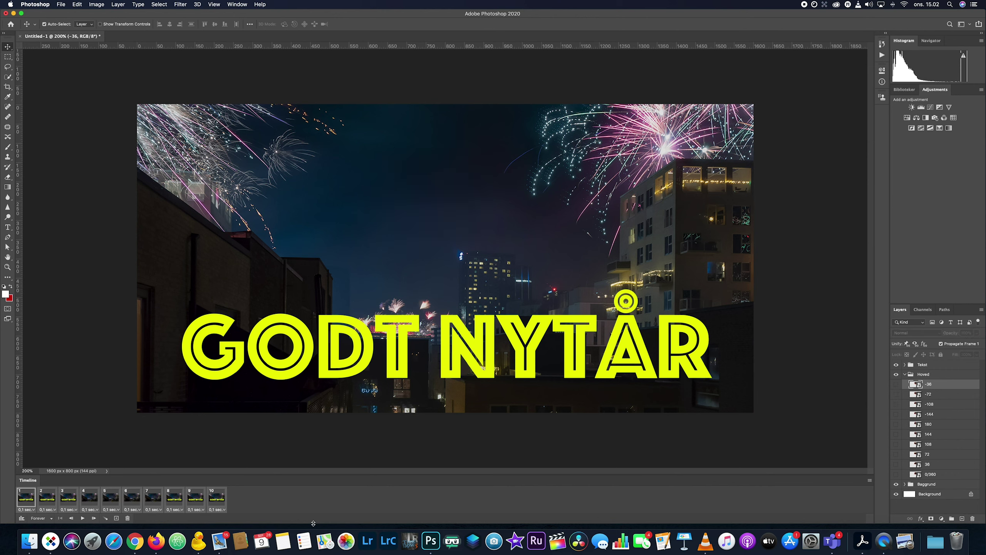
pyautogui.click(217, 499)
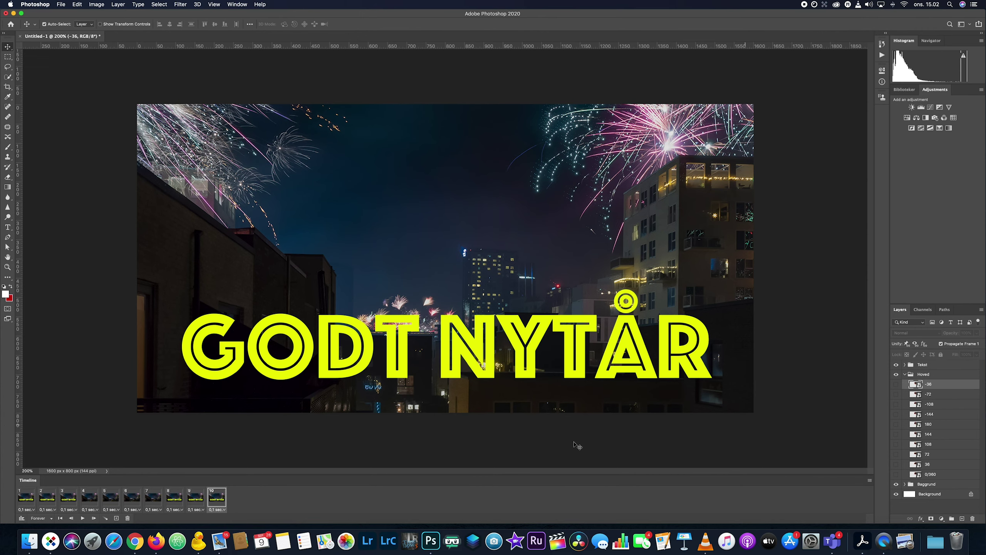
pyautogui.click(27, 497)
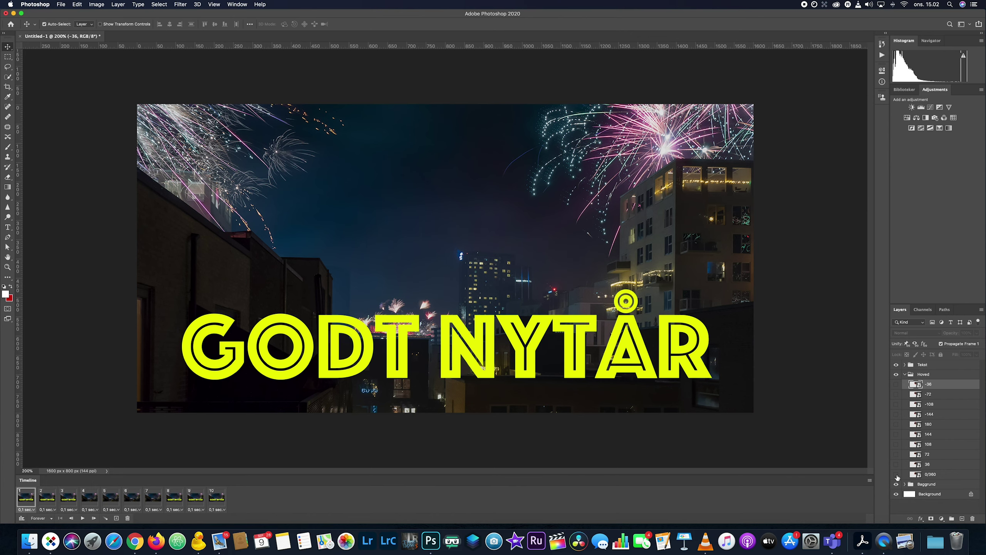
pyautogui.click(896, 475)
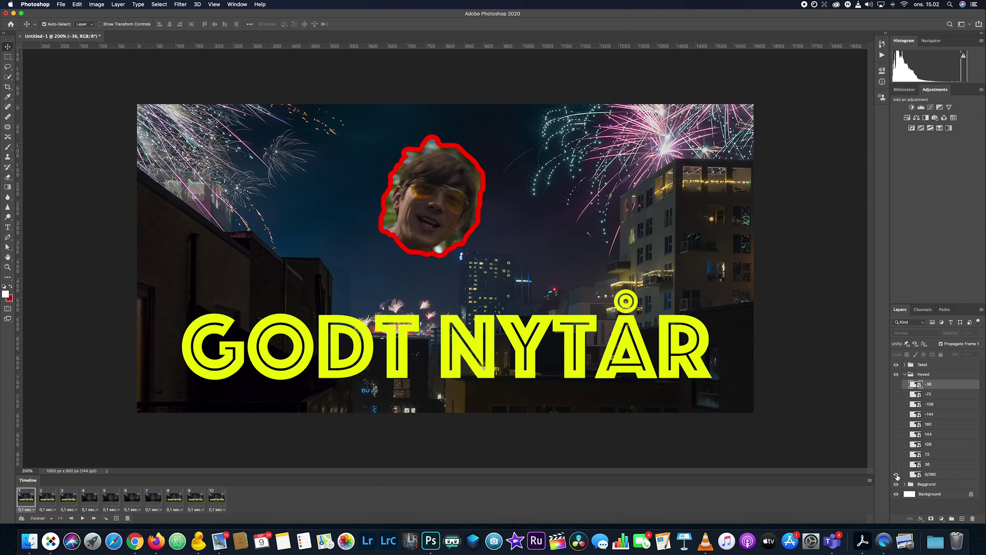
# Show the 36°, 72° and 108° rotated heads in frames 2, 3 and 4
pyautogui.click(44, 500)
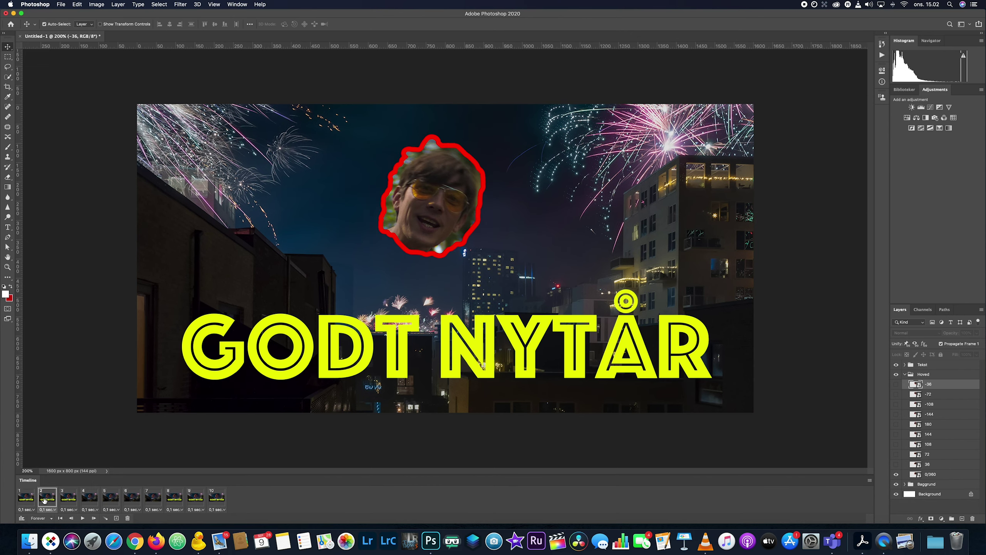
pyautogui.click(896, 474)
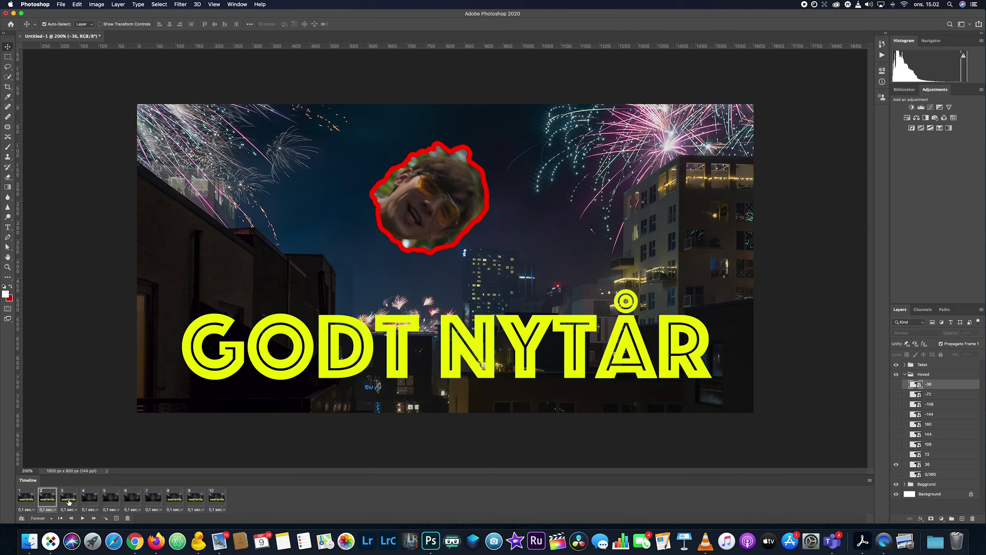
pyautogui.click(68, 498)
pyautogui.click(896, 474)
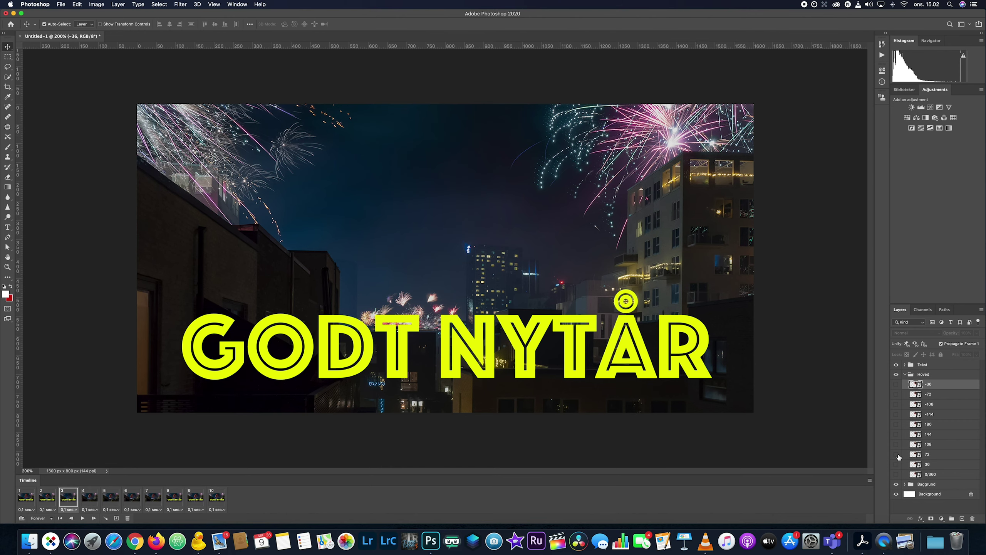
pyautogui.click(896, 454)
pyautogui.click(90, 494)
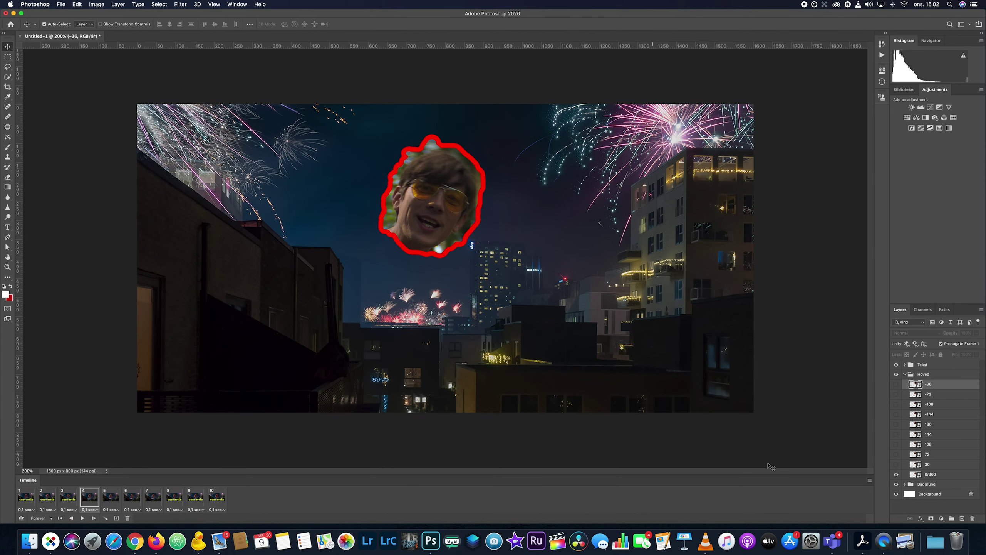
pyautogui.click(896, 474)
pyautogui.click(896, 444)
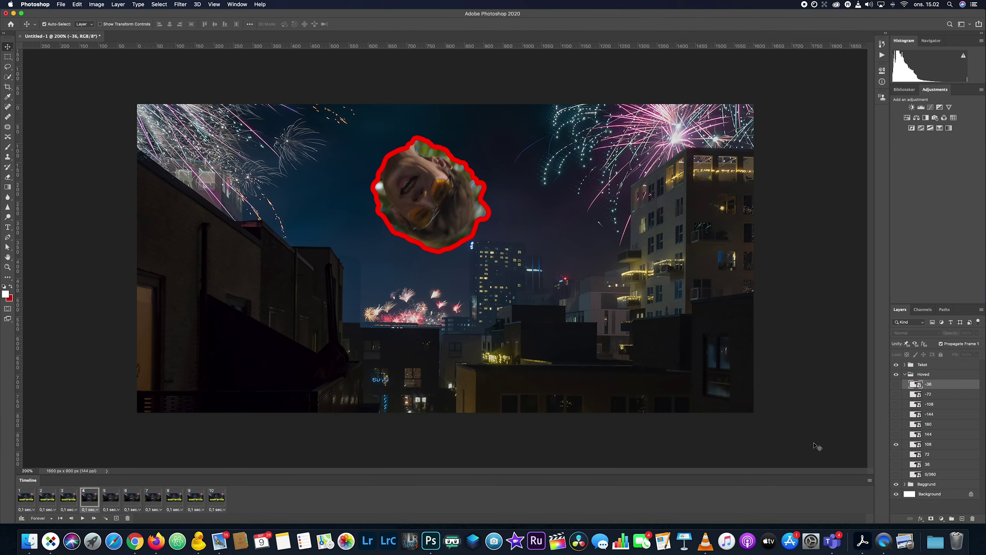
# Show the 144° head in frame 5 and the 180° head in frame 6
pyautogui.click(109, 498)
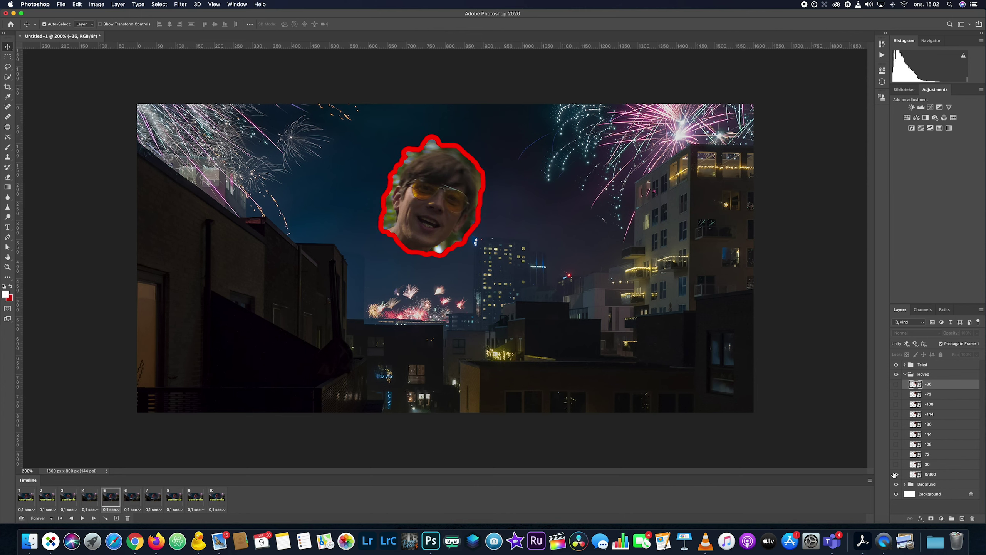
pyautogui.click(896, 473)
pyautogui.click(896, 434)
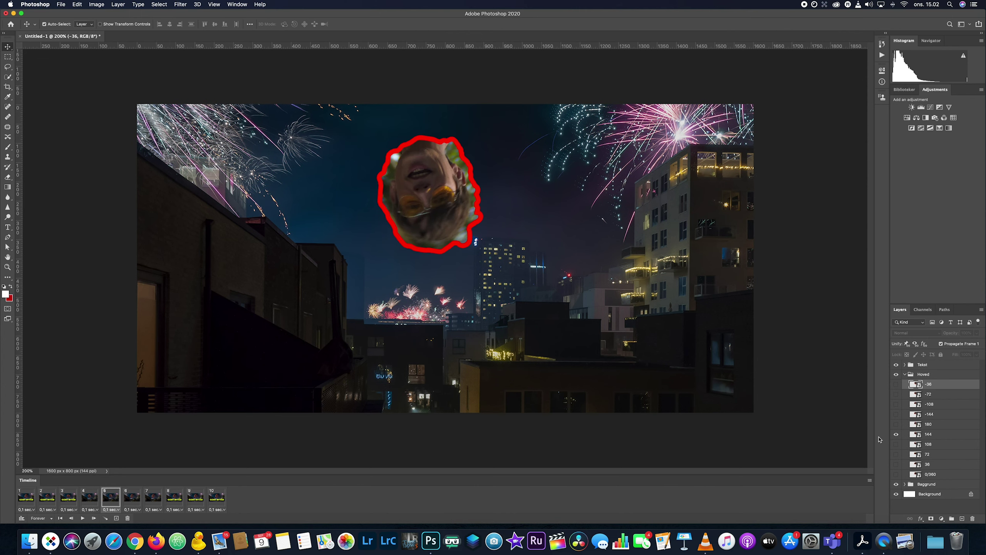
pyautogui.click(131, 497)
pyautogui.click(896, 434)
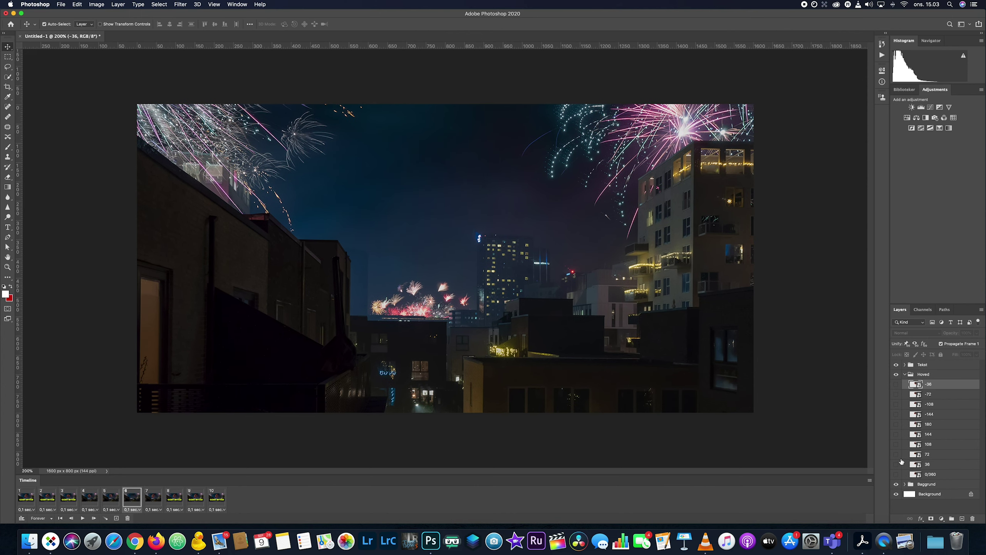
pyautogui.click(896, 424)
# Swap the upright head for rotated copies in frame 7 and frame 8 (-108°)
pyautogui.click(157, 501)
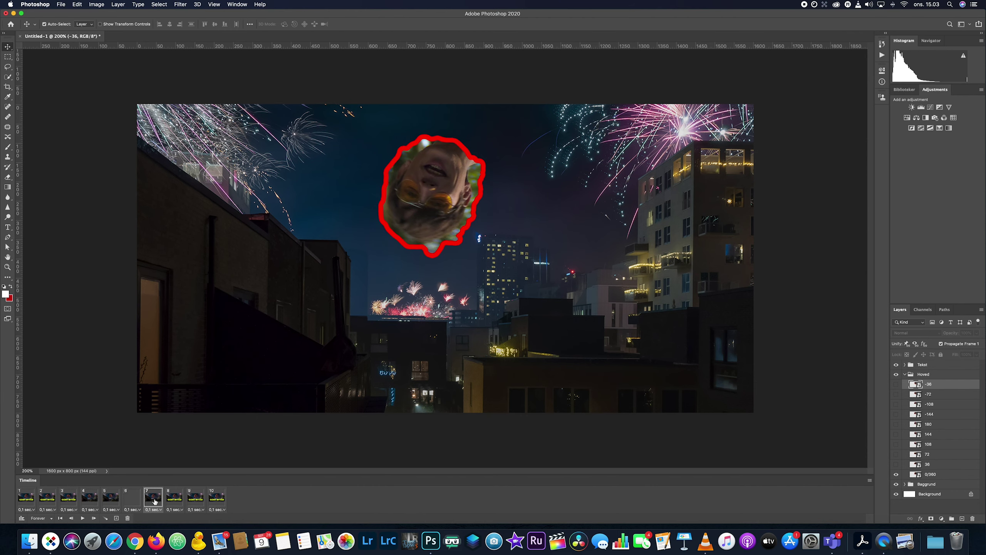
pyautogui.click(896, 474)
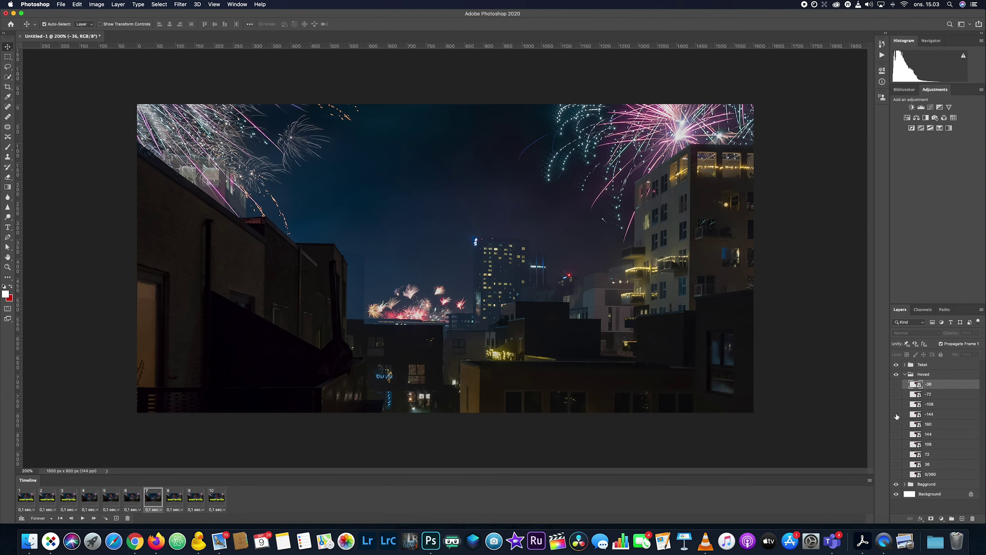
pyautogui.click(896, 413)
pyautogui.click(169, 501)
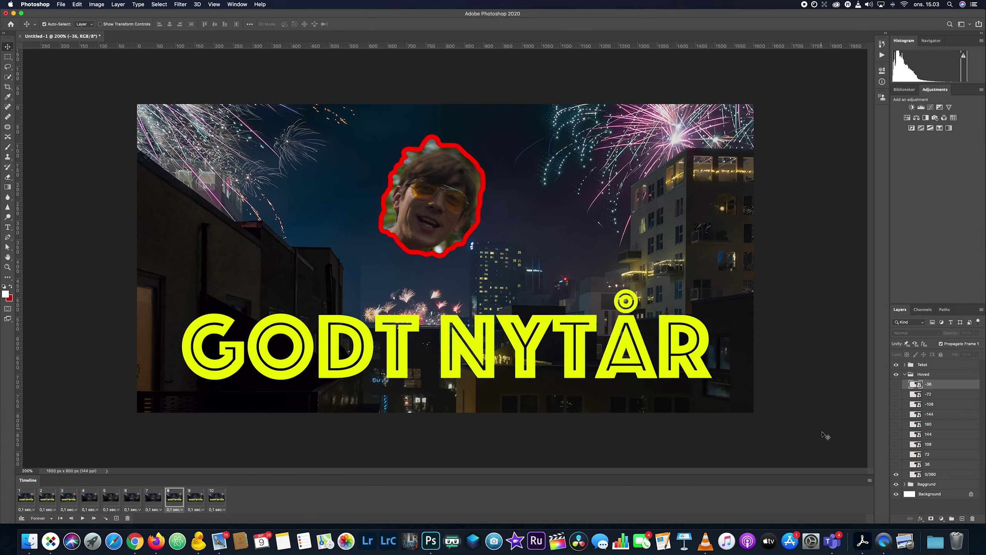
pyautogui.click(895, 474)
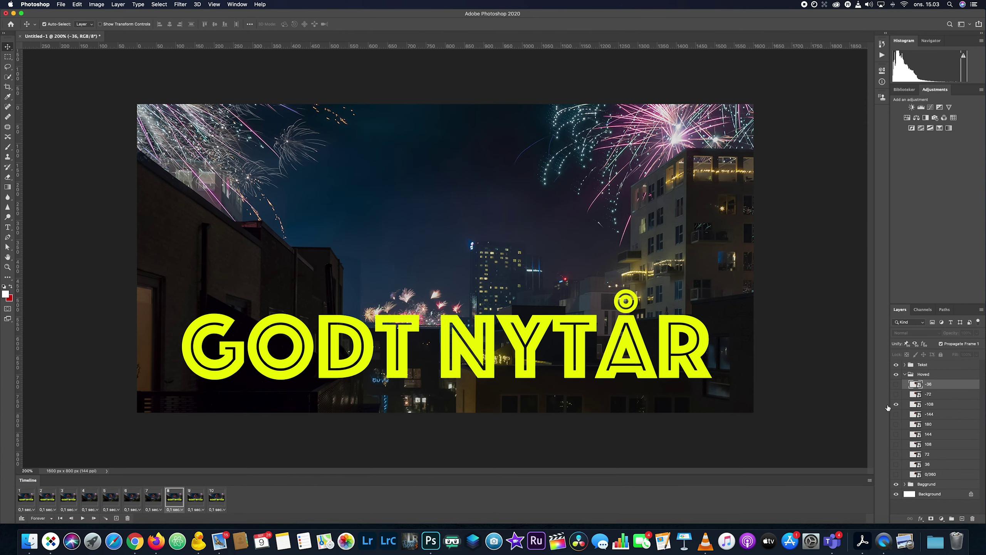
pyautogui.click(896, 474)
# Show the -72° head in frame 9 and hide the upright head in frame 10
pyautogui.click(196, 498)
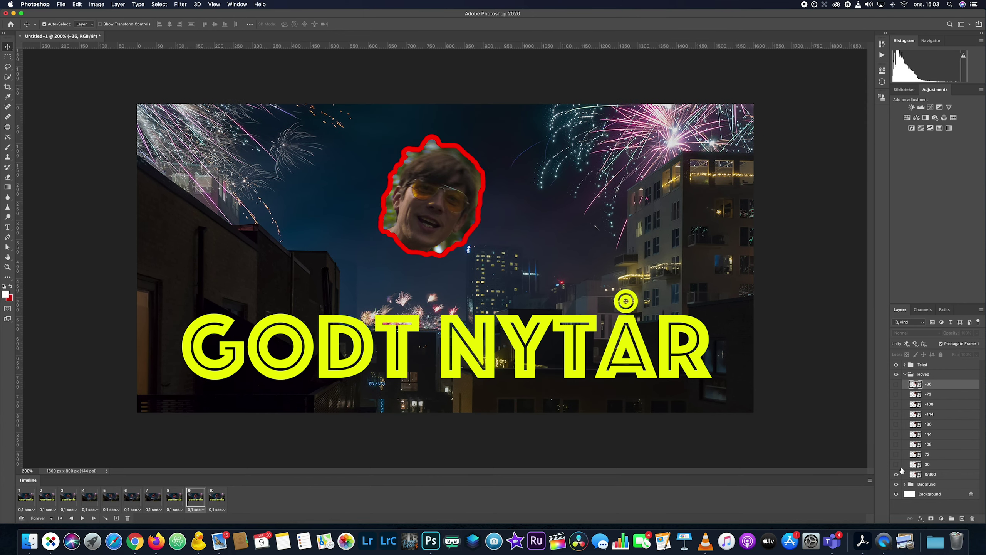
pyautogui.click(896, 474)
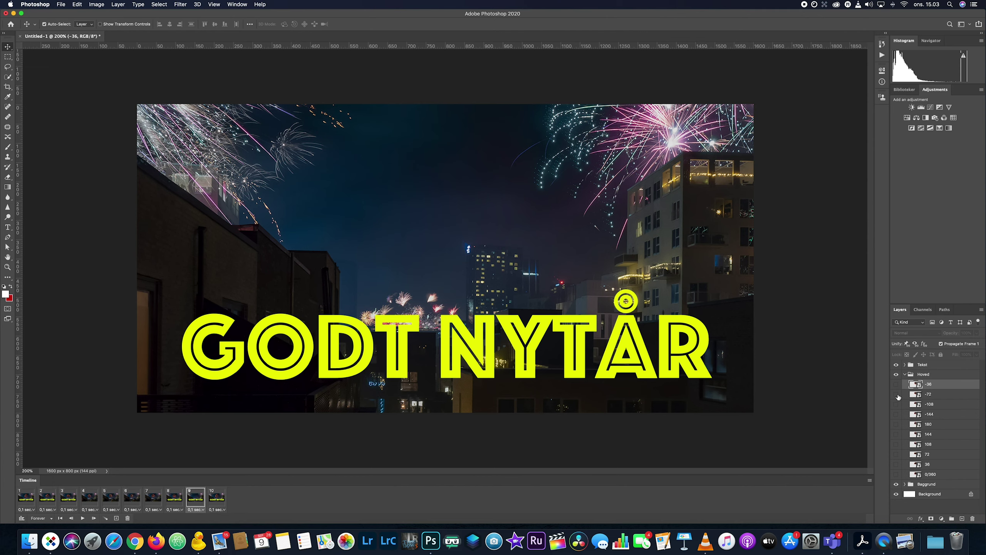
pyautogui.click(896, 395)
pyautogui.click(220, 504)
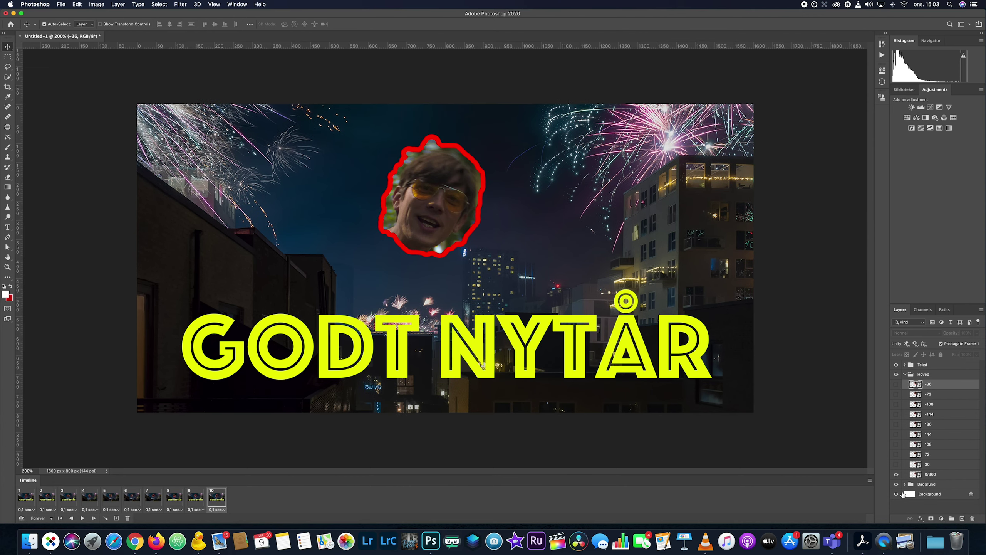
pyautogui.click(893, 473)
pyautogui.click(896, 384)
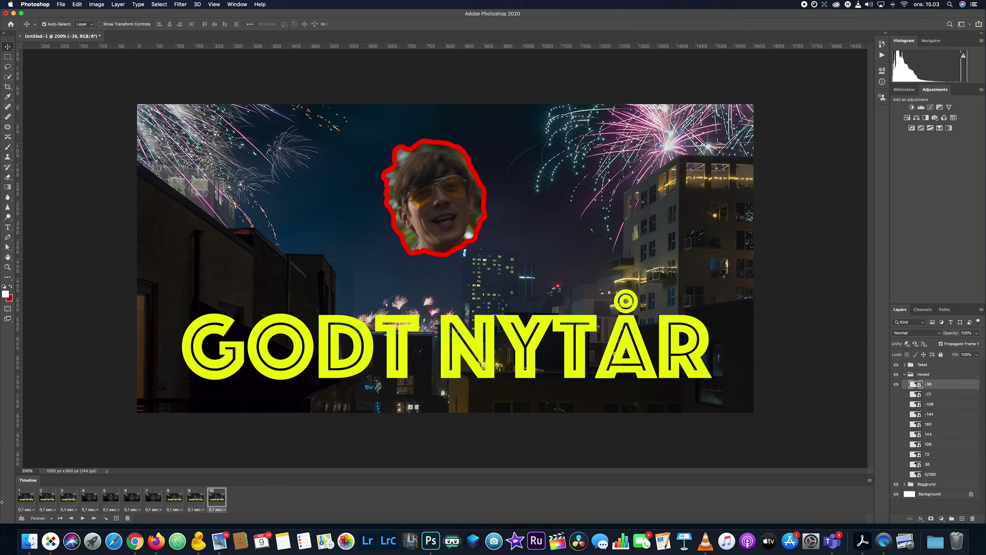
pyautogui.click(26, 502)
pyautogui.click(82, 518)
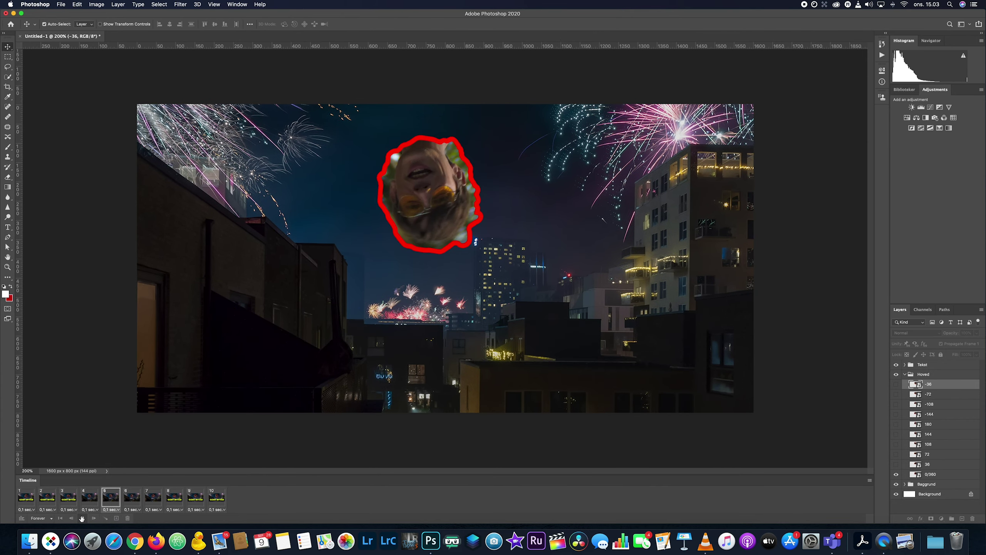
pyautogui.click(82, 519)
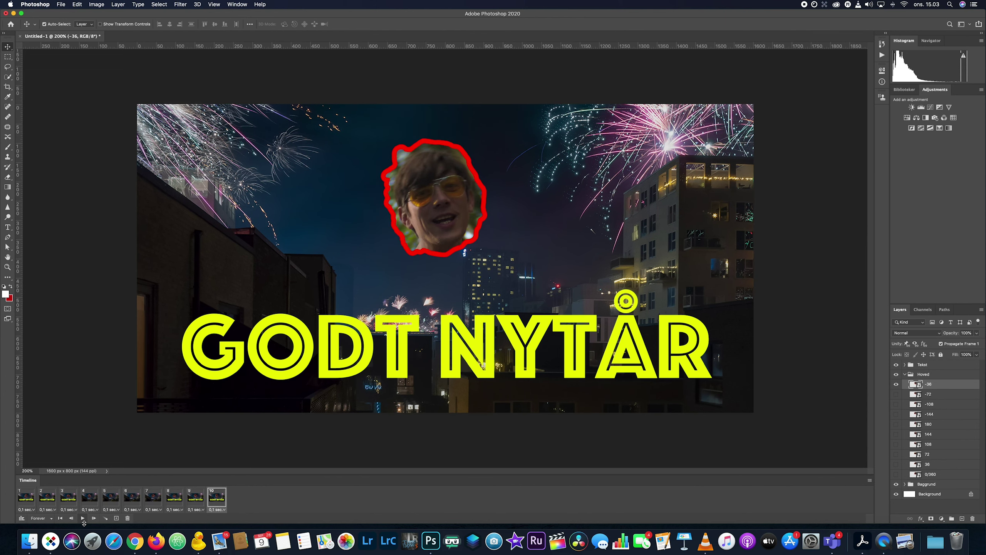
# Open Save for Web (Legacy) with GIF kept as the output format
pyautogui.click(61, 4)
pyautogui.moveTo(71, 110)
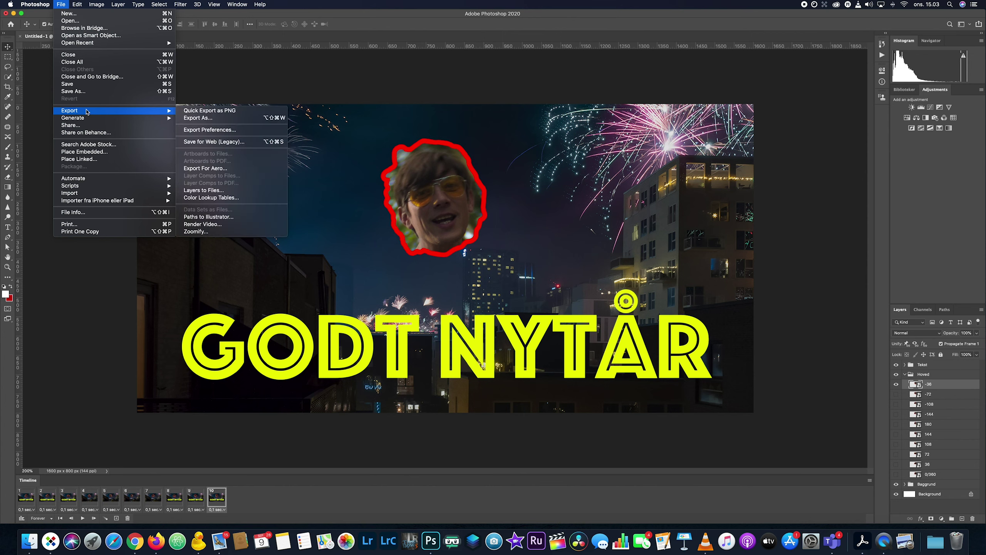
pyautogui.click(239, 142)
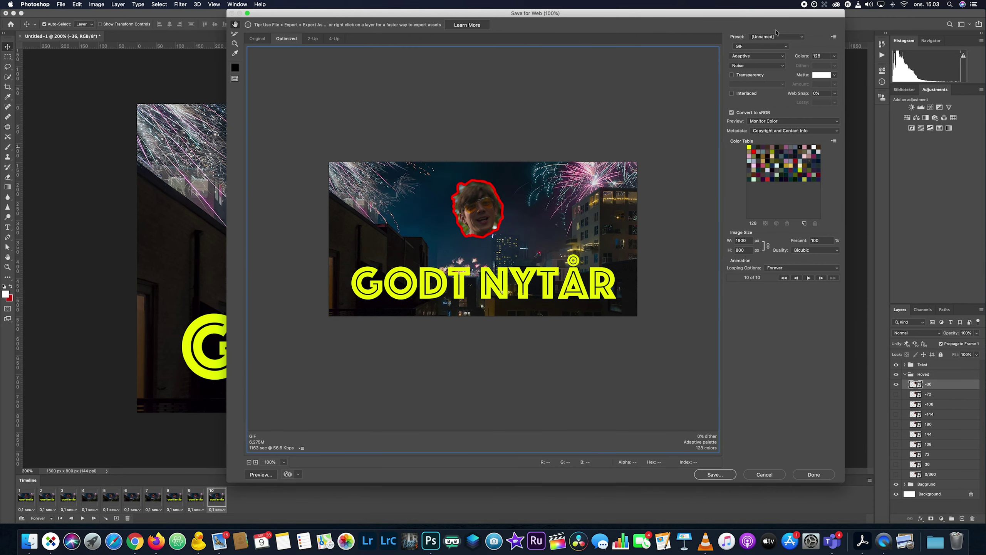
pyautogui.click(785, 47)
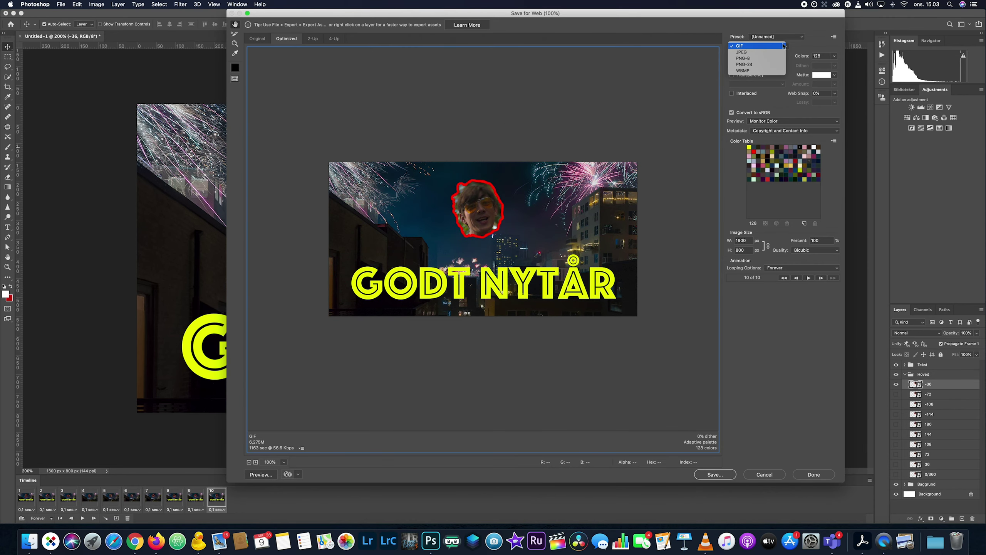
pyautogui.click(746, 47)
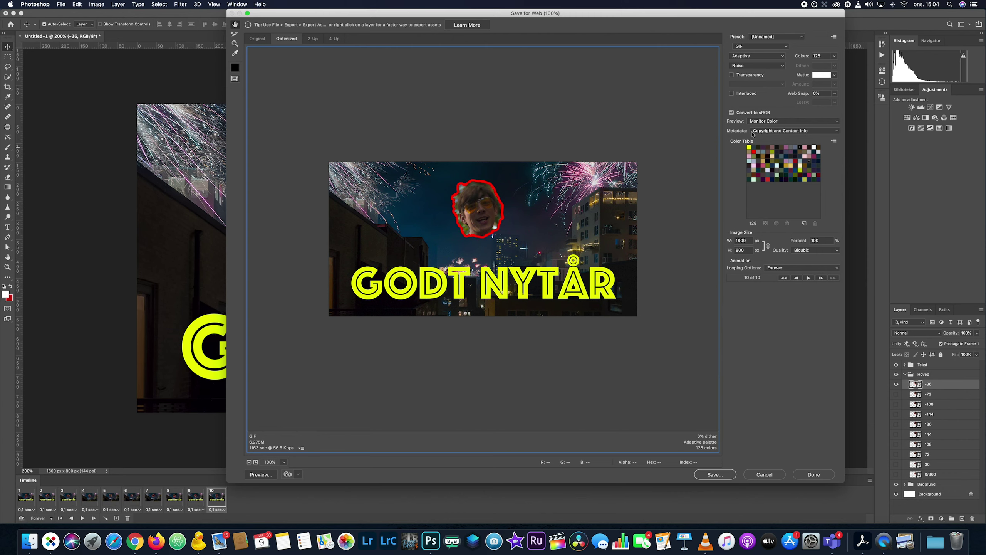
# Set the GIF palette to 128 colours and the image width to 800 px
pyautogui.click(834, 57)
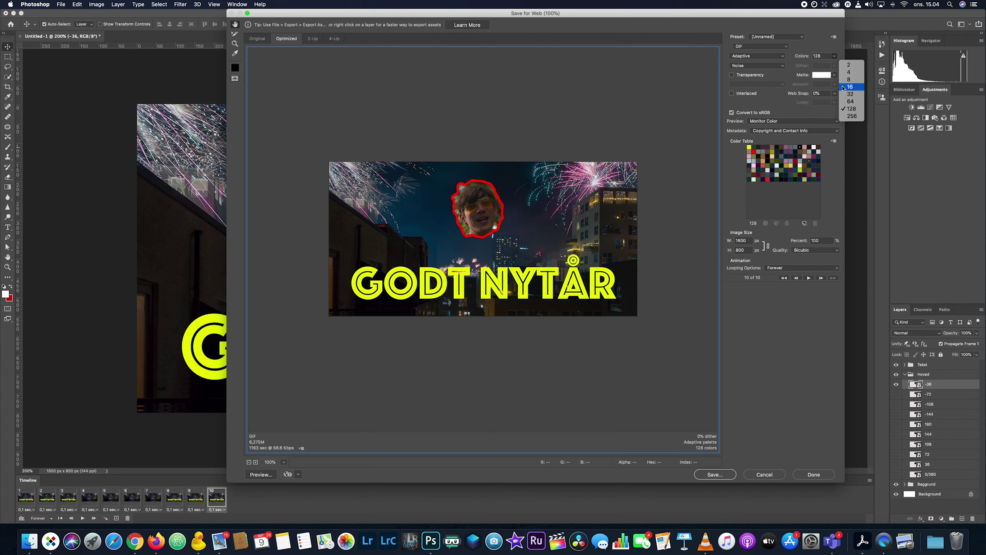
pyautogui.click(843, 87)
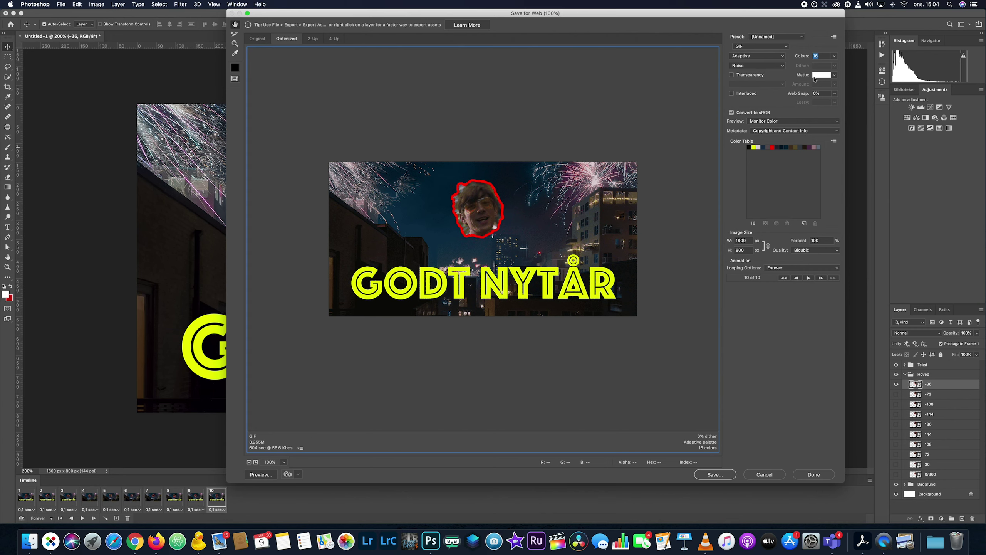
pyautogui.click(834, 58)
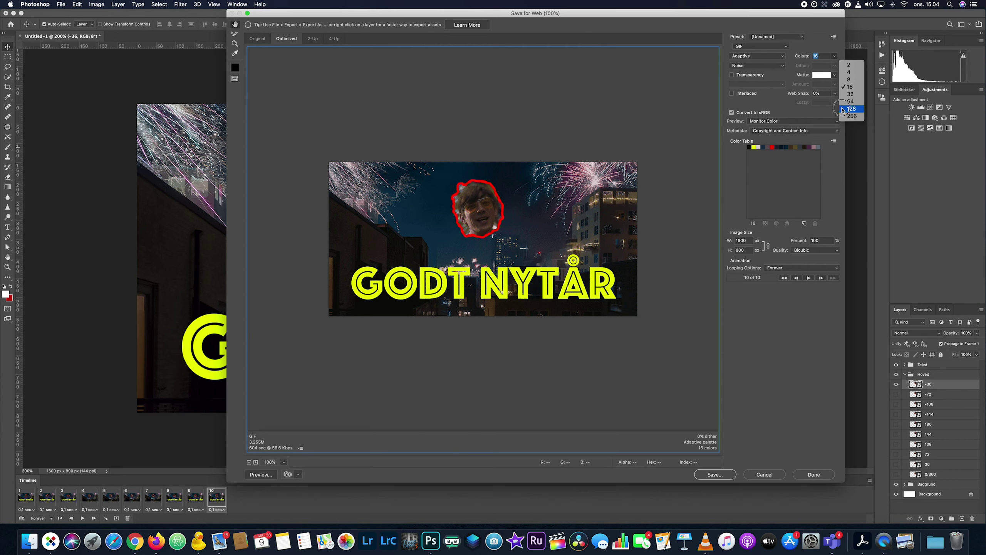
pyautogui.click(841, 110)
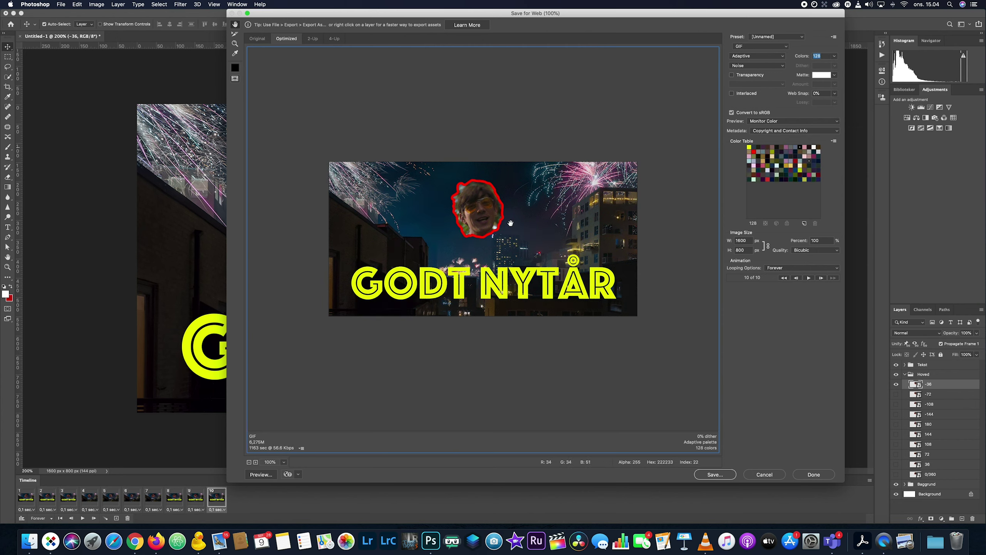
pyautogui.doubleClick(745, 240)
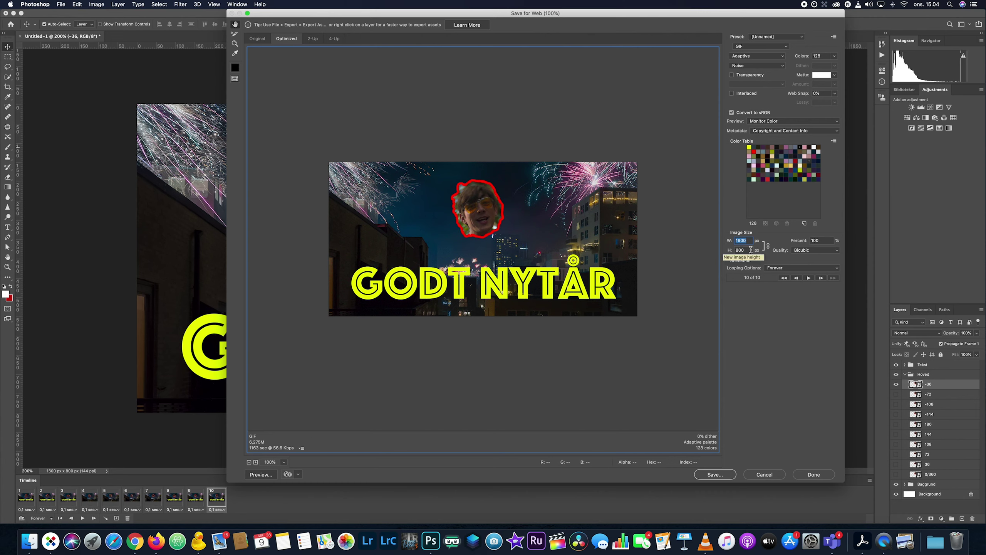
pyautogui.write('800')
pyautogui.press('Tab')
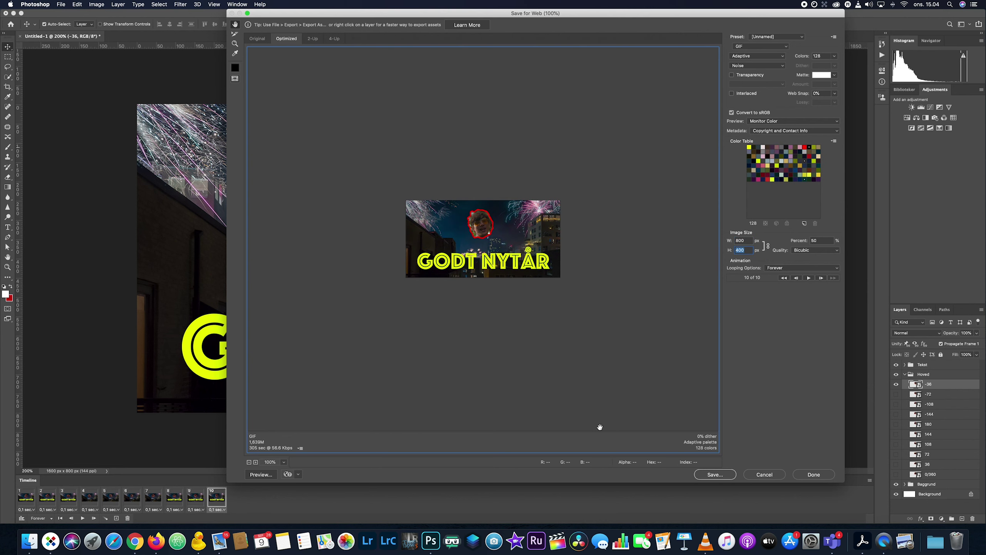
# Save the optimized animation as godt-nytaar.gif
pyautogui.click(713, 477)
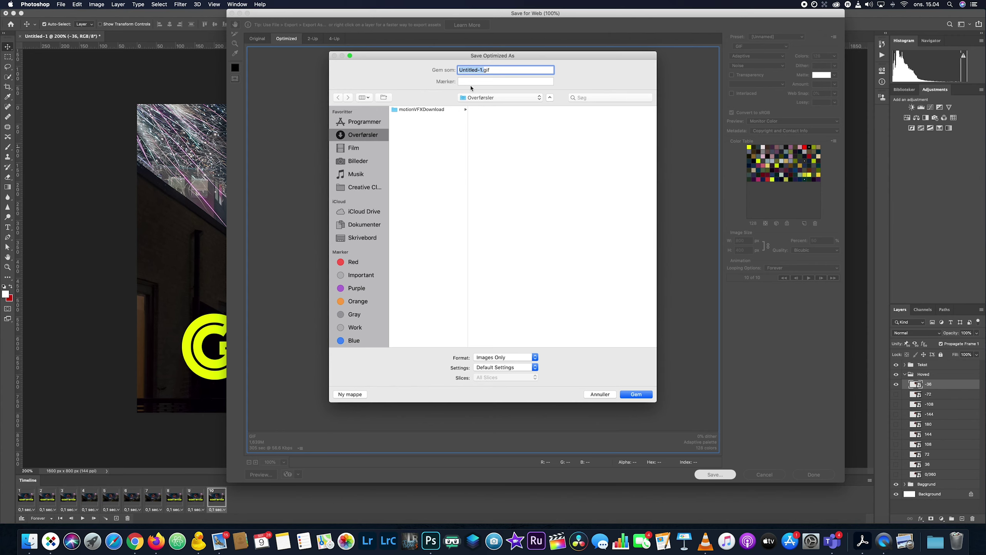
pyautogui.write('godt-nytaar')
pyautogui.press('Return')
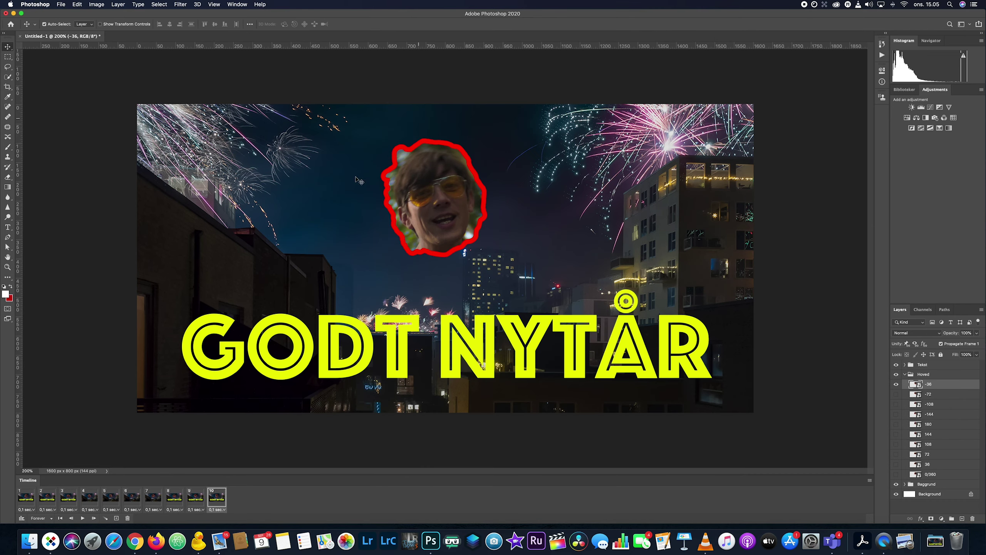
# Open godt-nytaar.gif from Downloads in Firefox
pyautogui.click(29, 544)
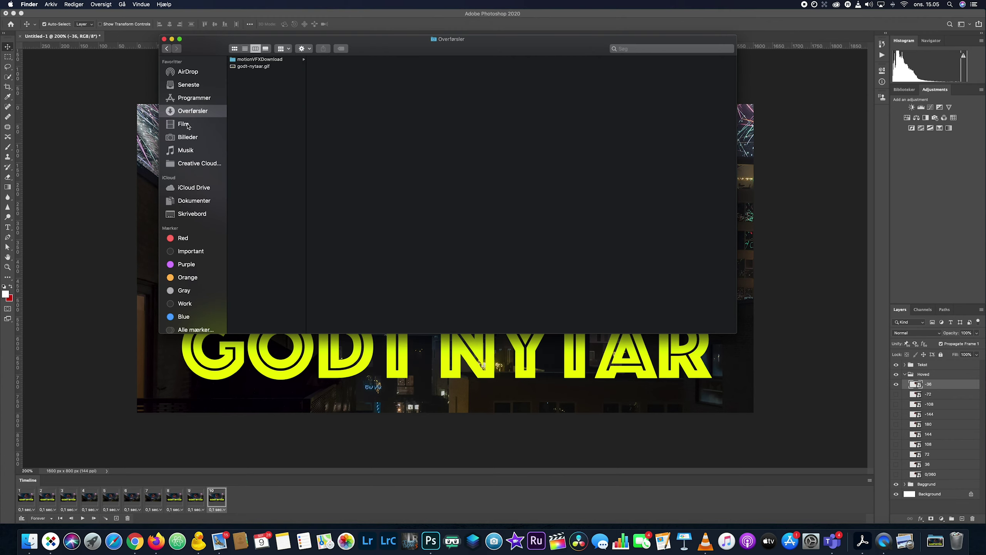
pyautogui.click(242, 67)
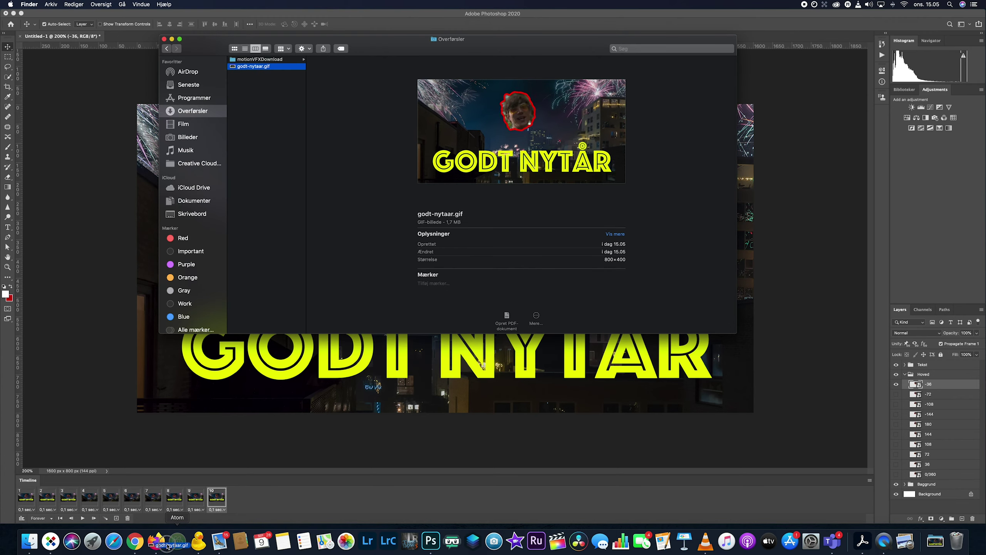
pyautogui.click(152, 546)
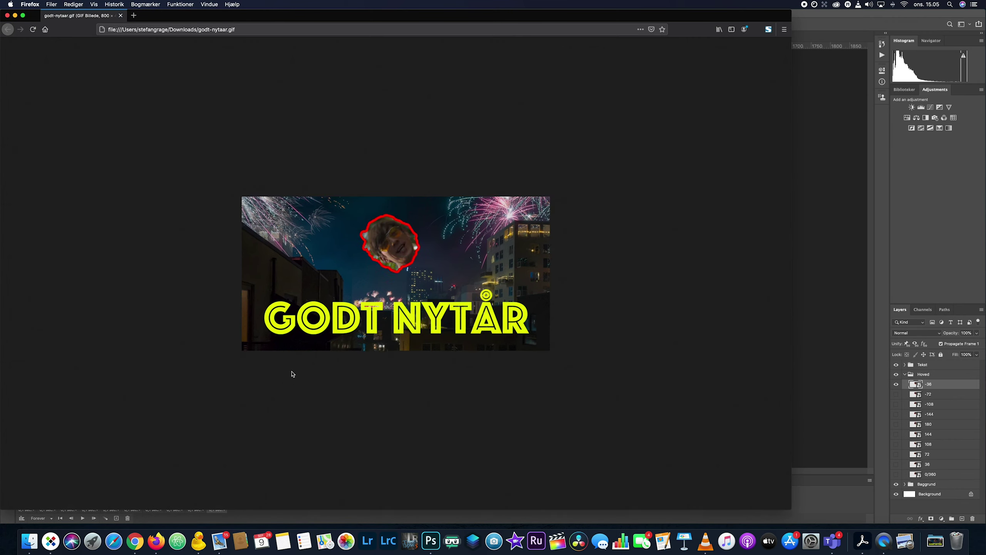